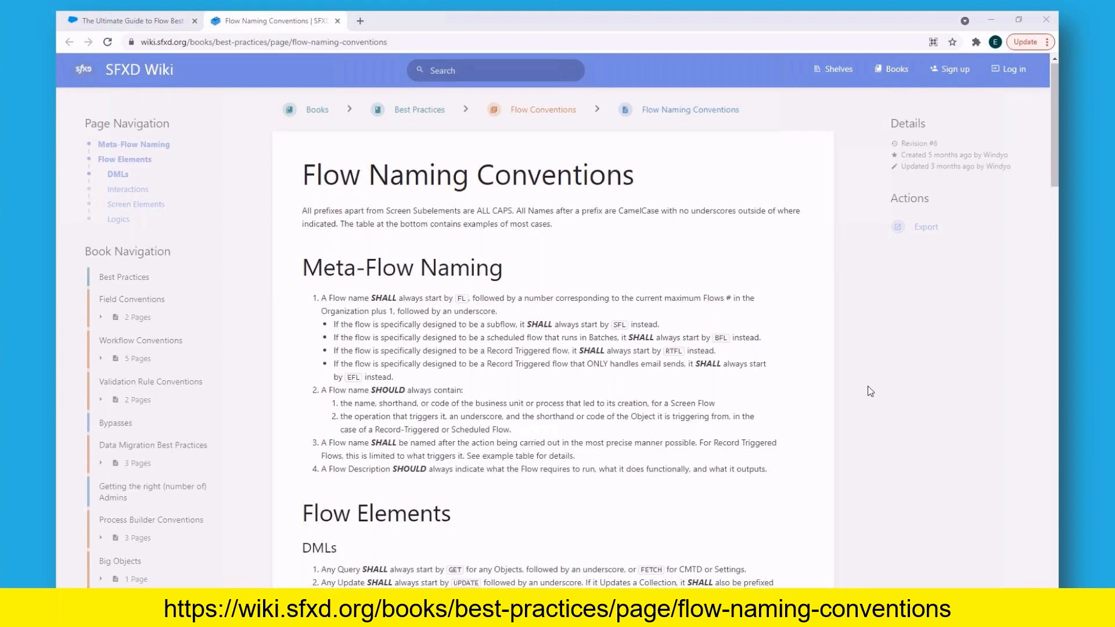
Step: Read the Flow Naming Conventions page from the Meta-Flow Naming rules through the example table to the comment section
scroll(870, 391, down, 3)
scroll(870, 391, down, 6)
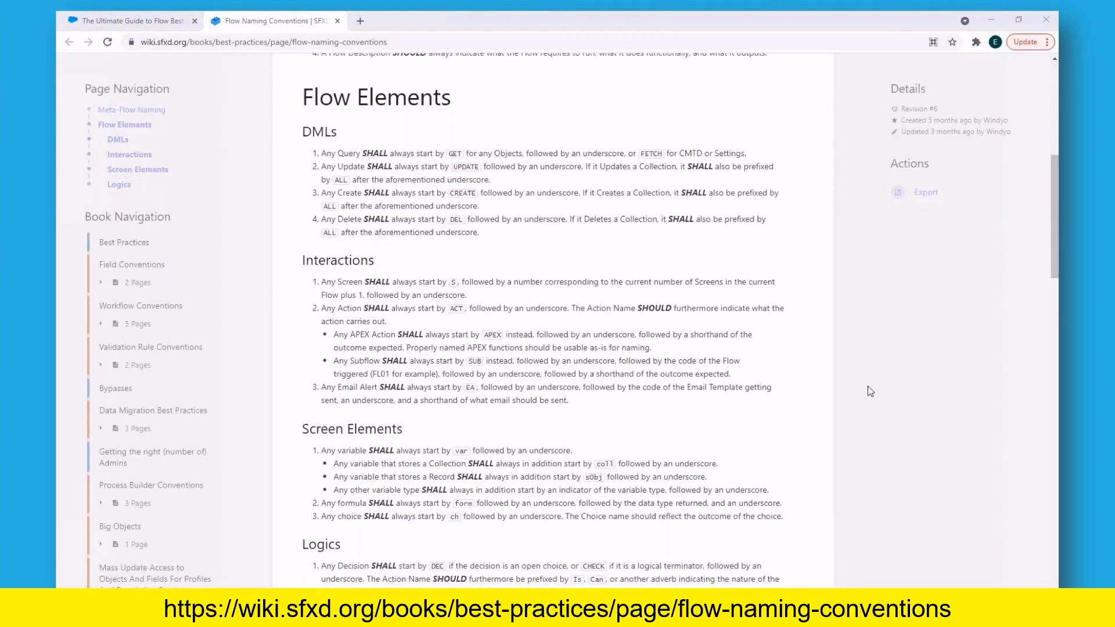
scroll(870, 391, down, 4)
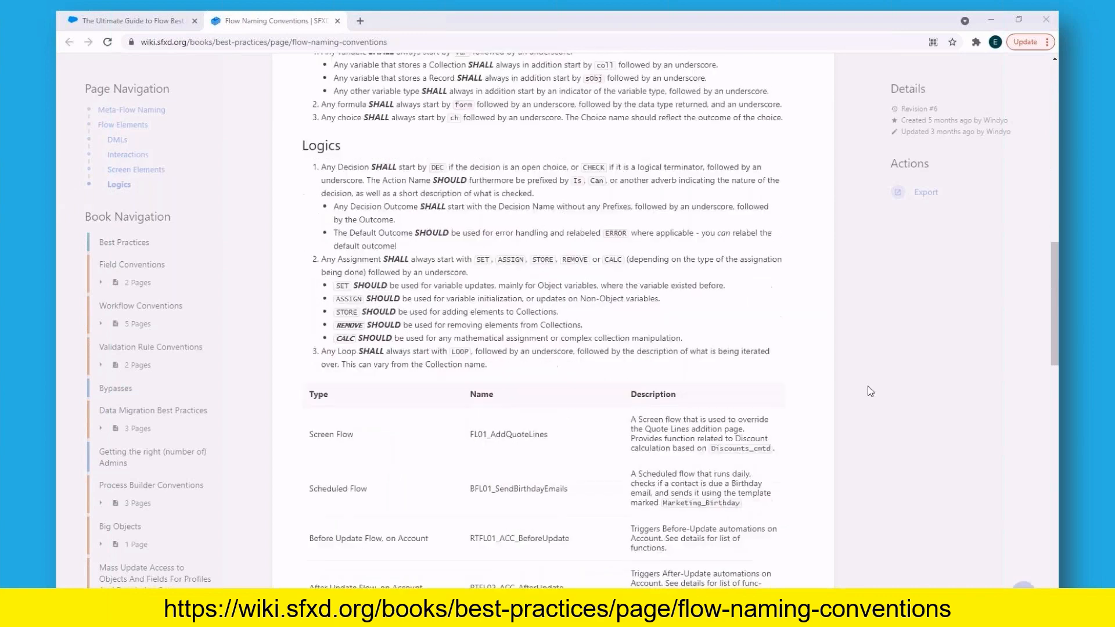
scroll(882, 385, down, 5)
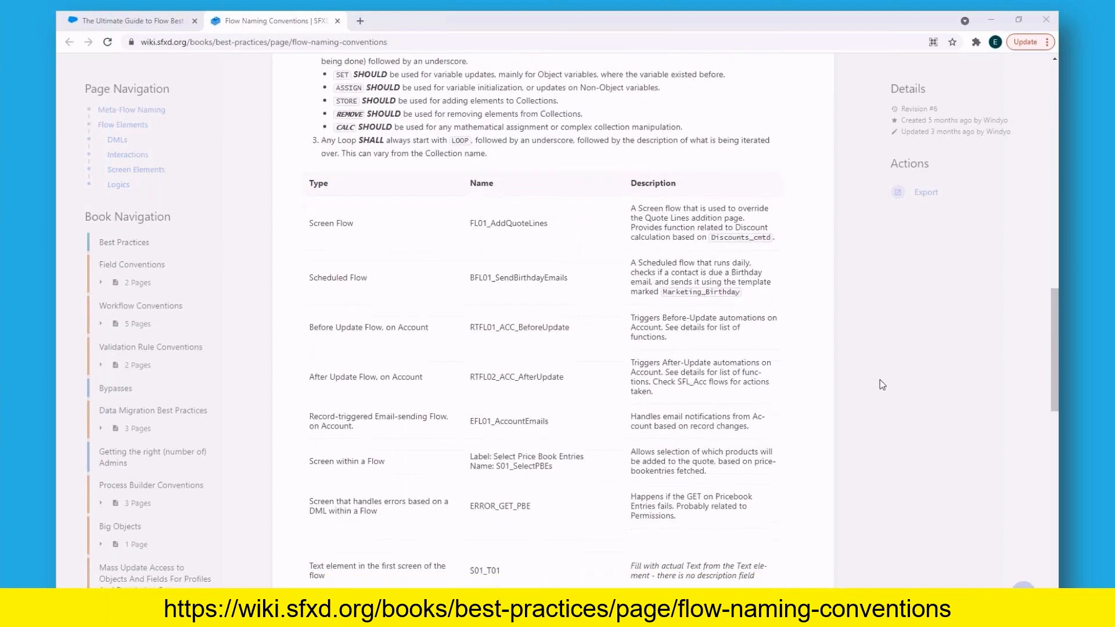
scroll(883, 385, down, 5)
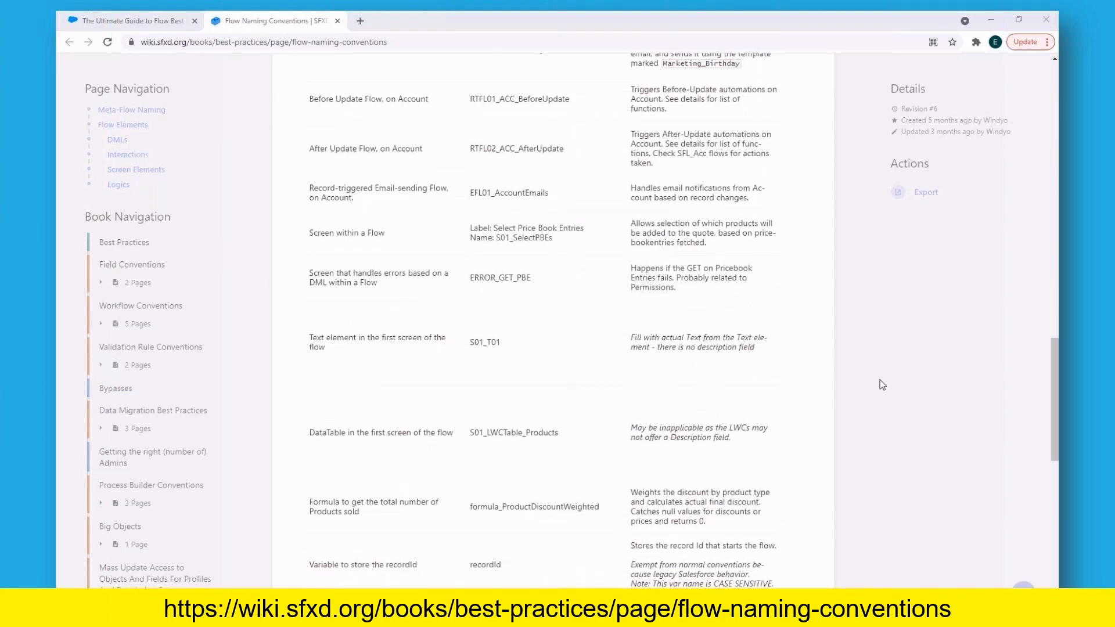
scroll(882, 385, down, 3)
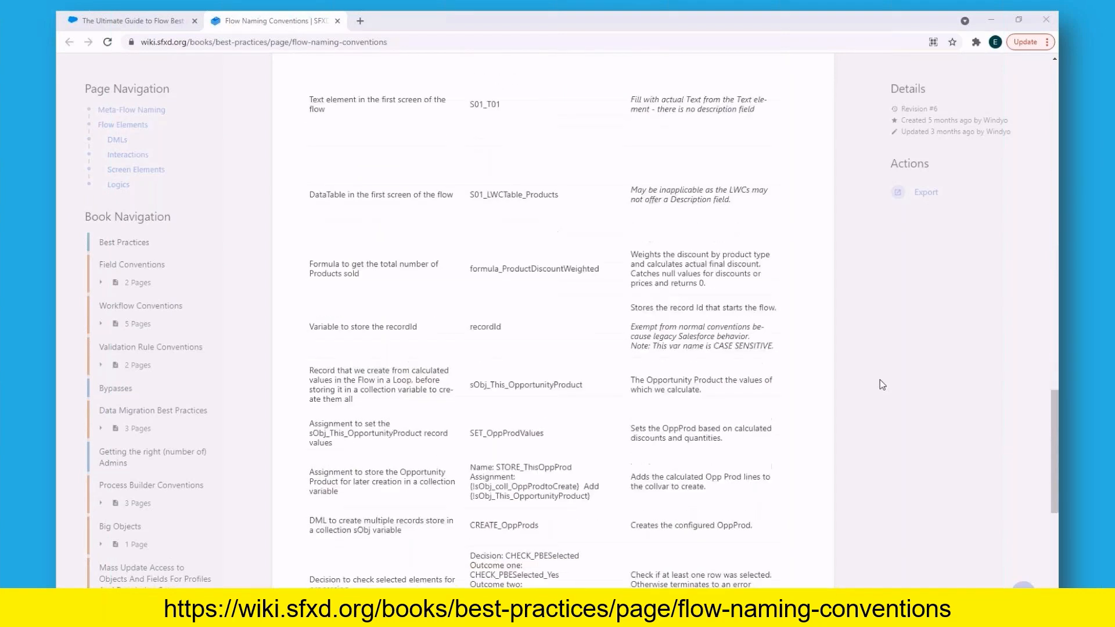
scroll(882, 385, down, 2)
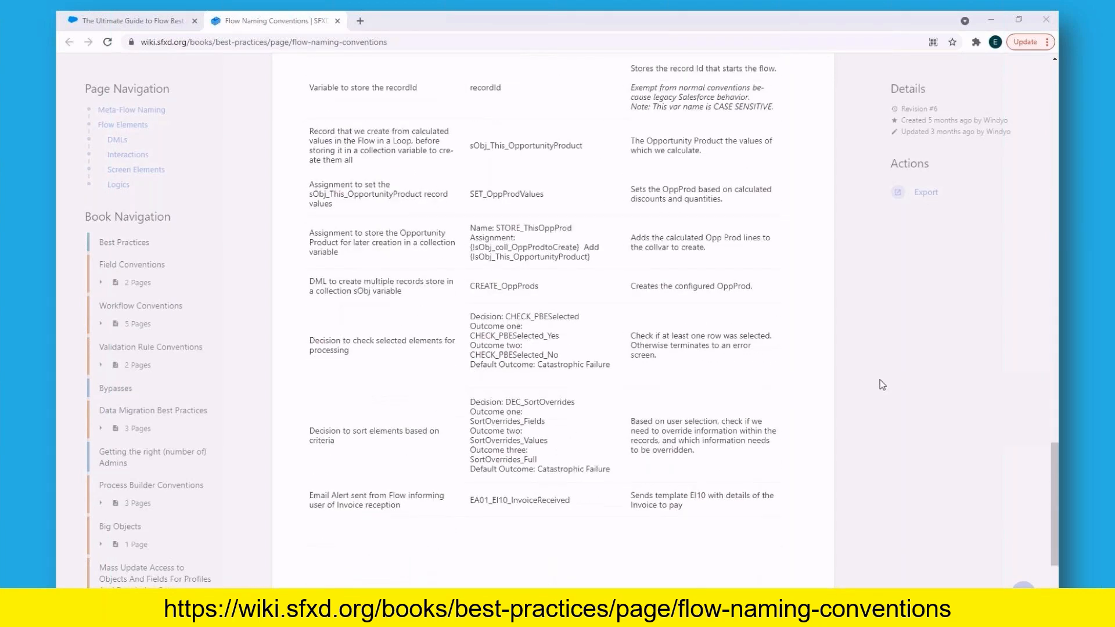
scroll(882, 385, down, 3)
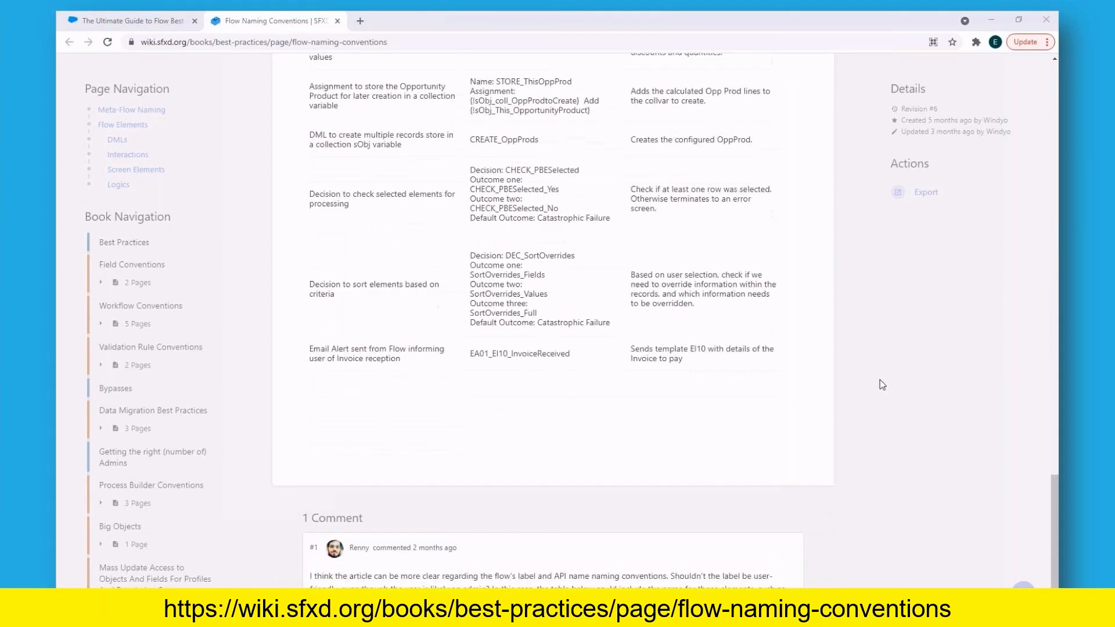
scroll(882, 385, down, 1)
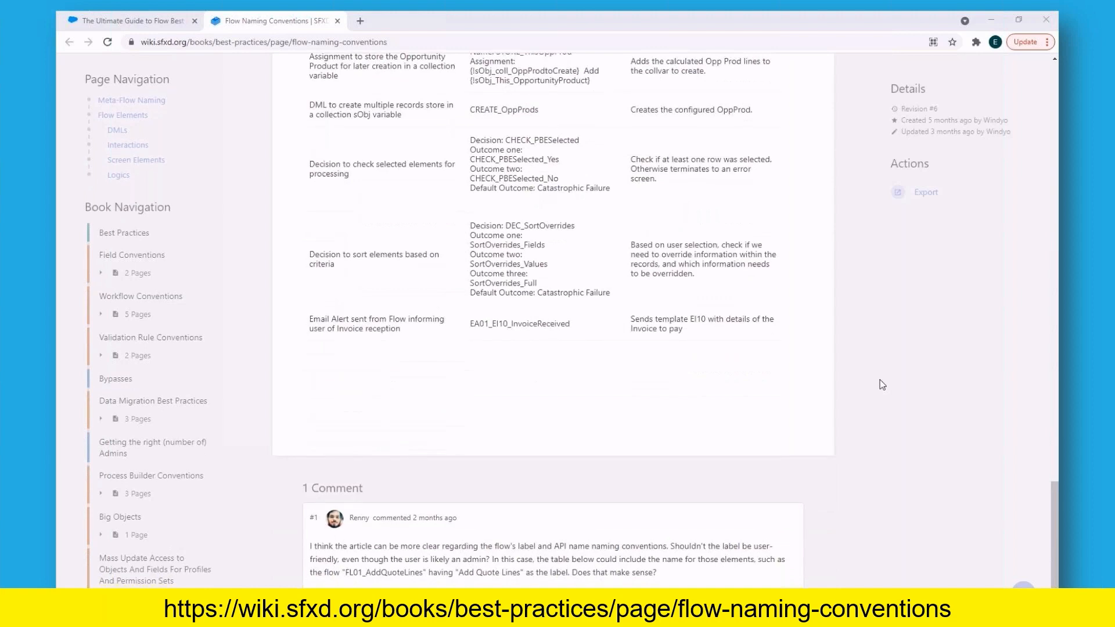
Step: Go back up through the naming examples and Flow Elements rules to the Meta-Flow Naming section
scroll(882, 385, up, 3)
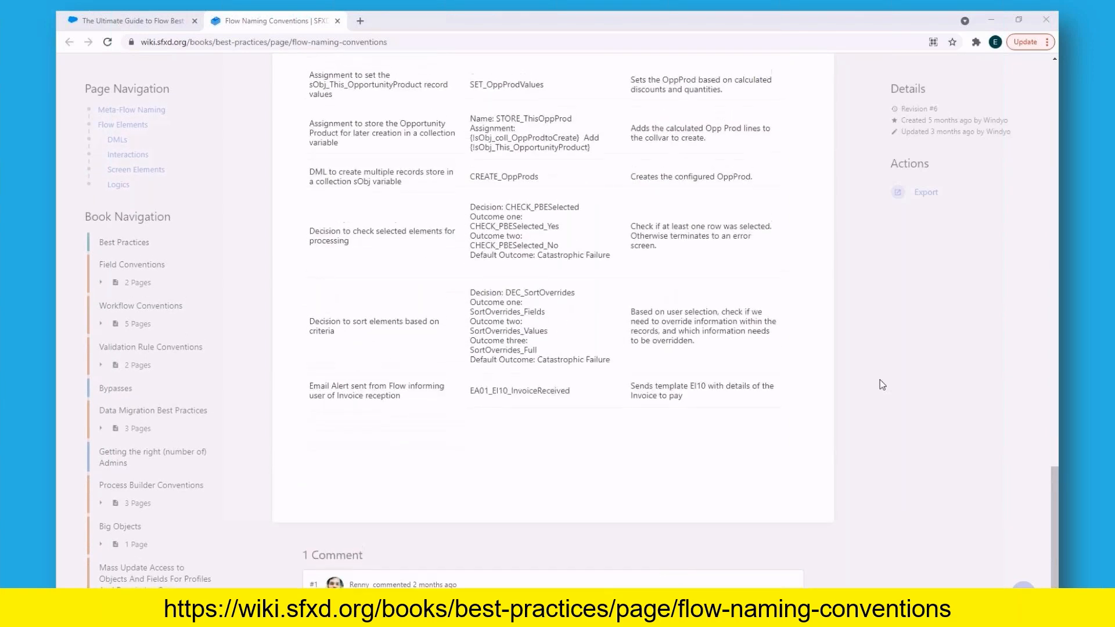
scroll(883, 385, up, 6)
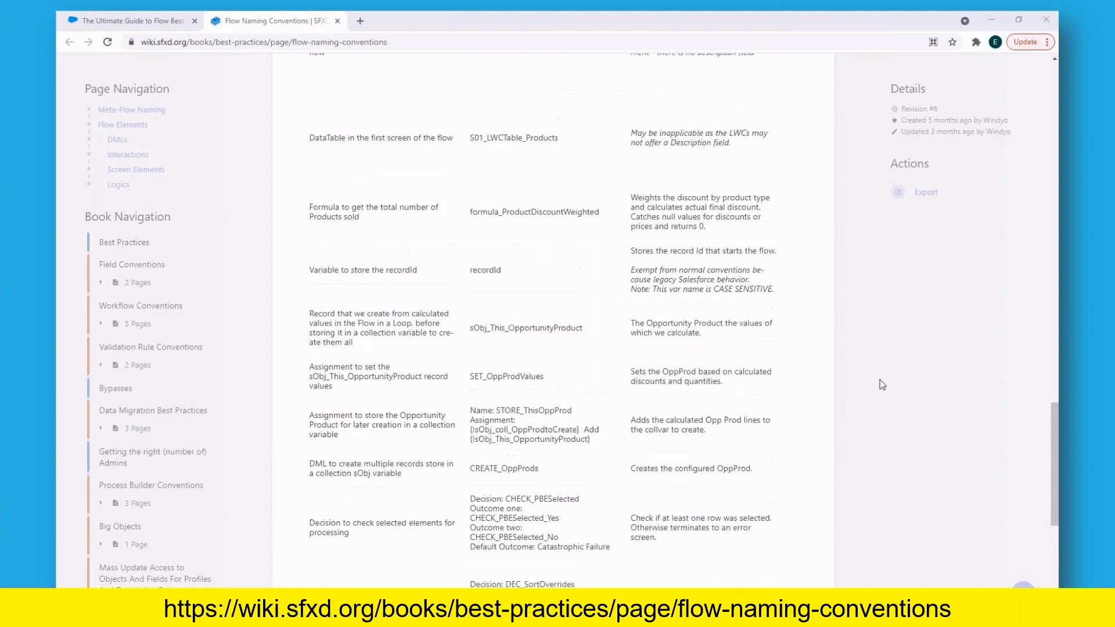
scroll(882, 385, up, 4)
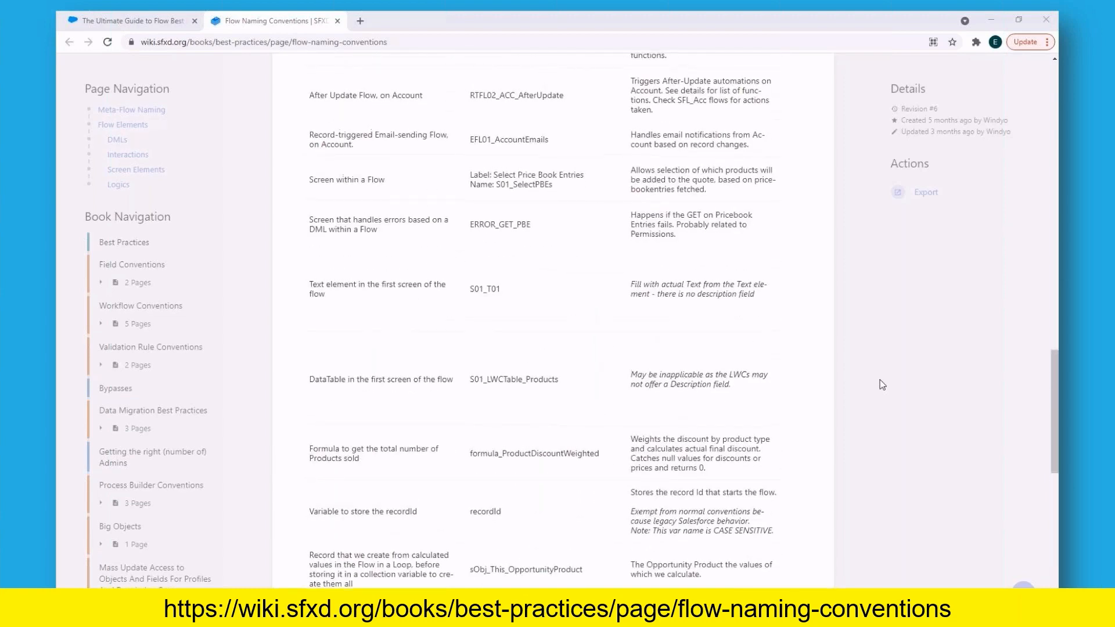
scroll(883, 385, up, 6)
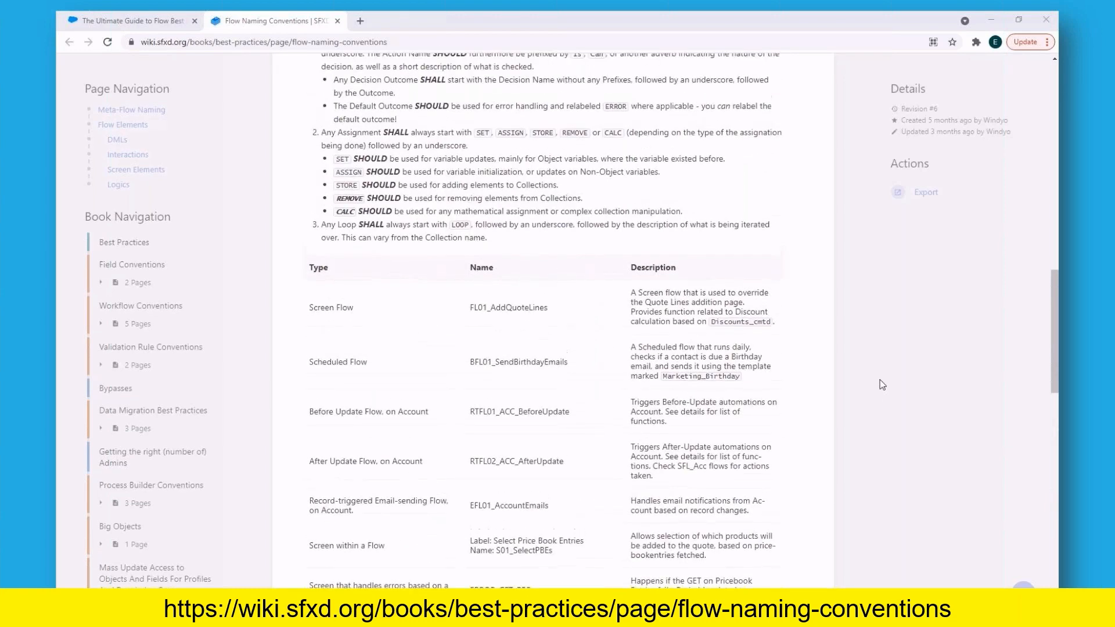
scroll(881, 383, up, 6)
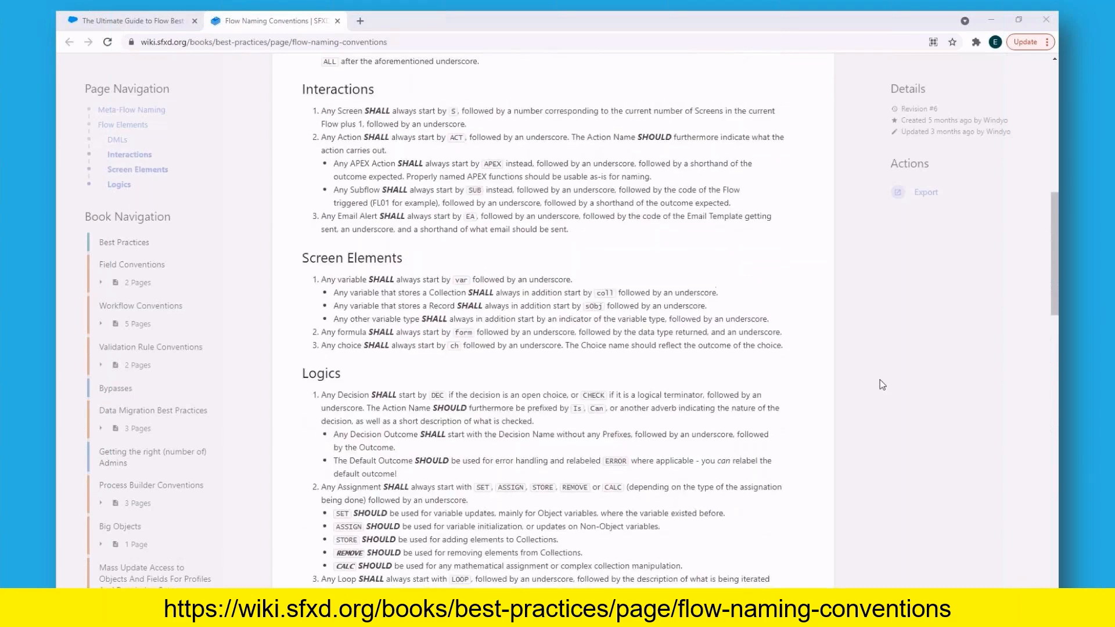
scroll(881, 383, up, 2)
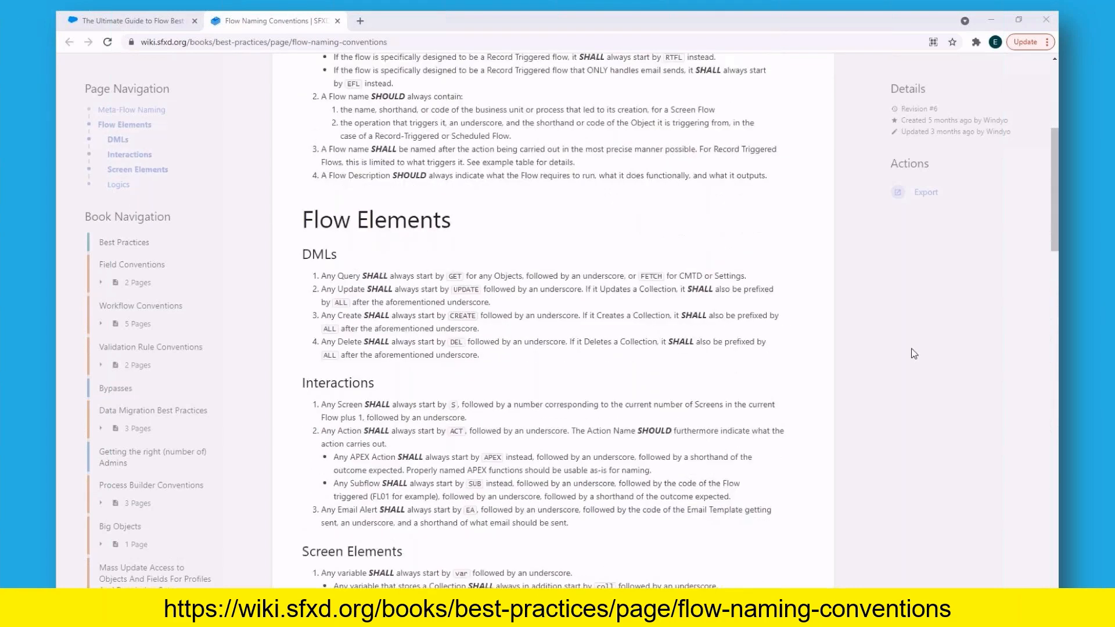
scroll(913, 354, up, 3)
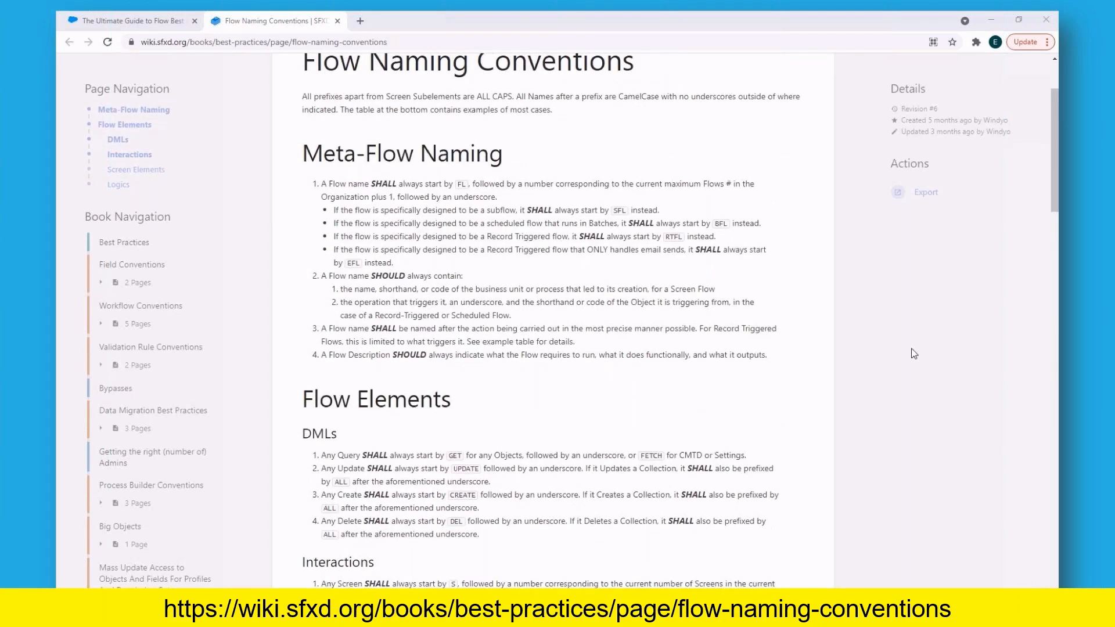
scroll(914, 354, up, 2)
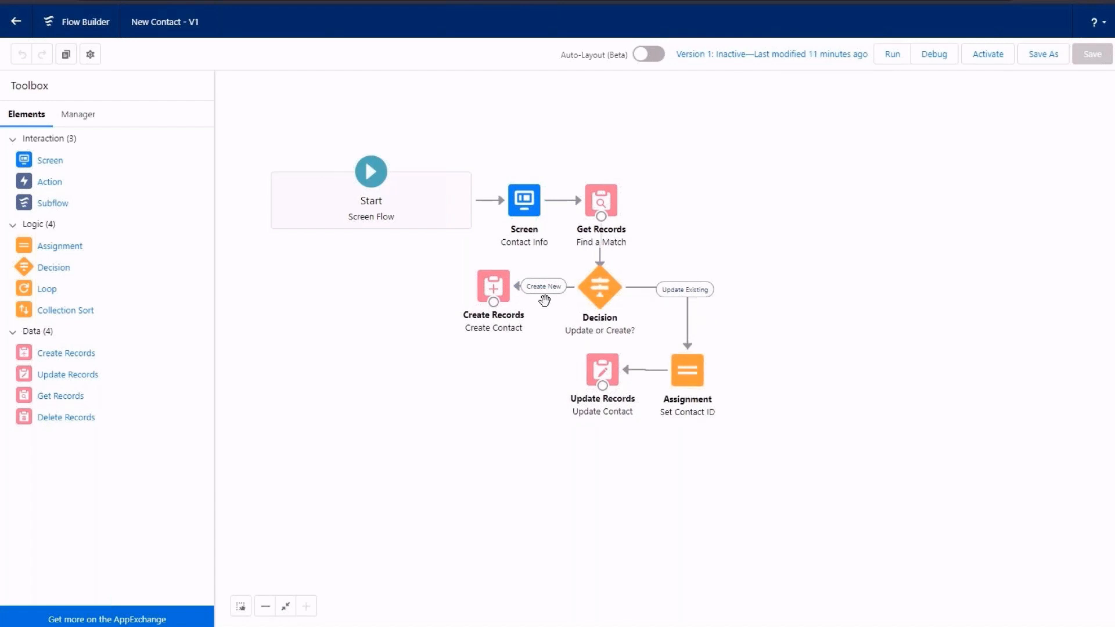
Step: Examine the list of resources and elements used in the New Contact flow
click(78, 114)
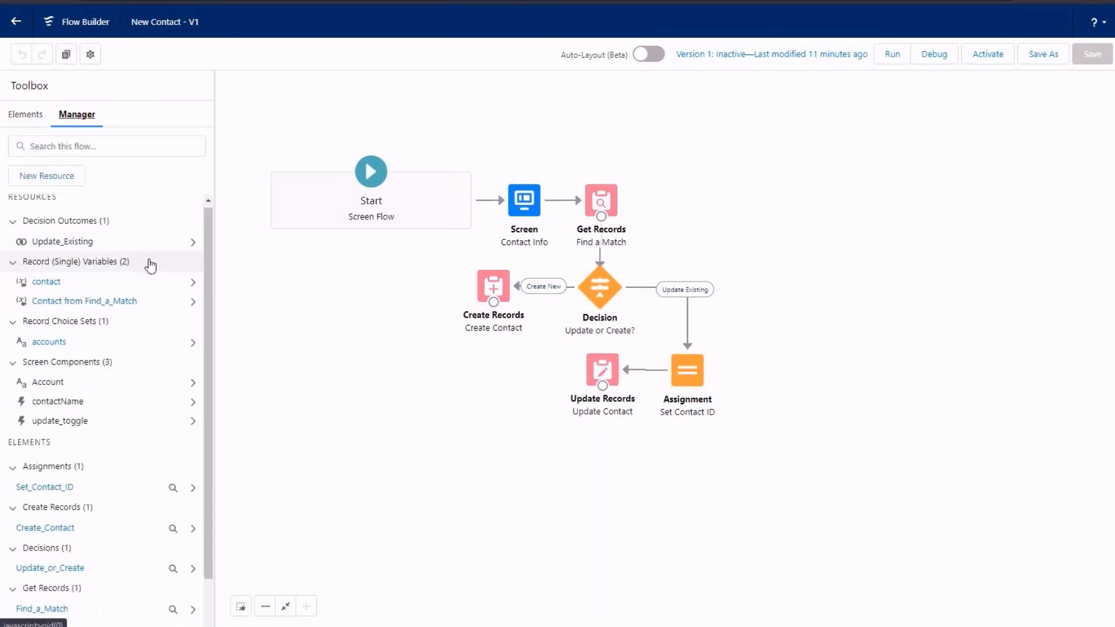
scroll(150, 265, down, 1)
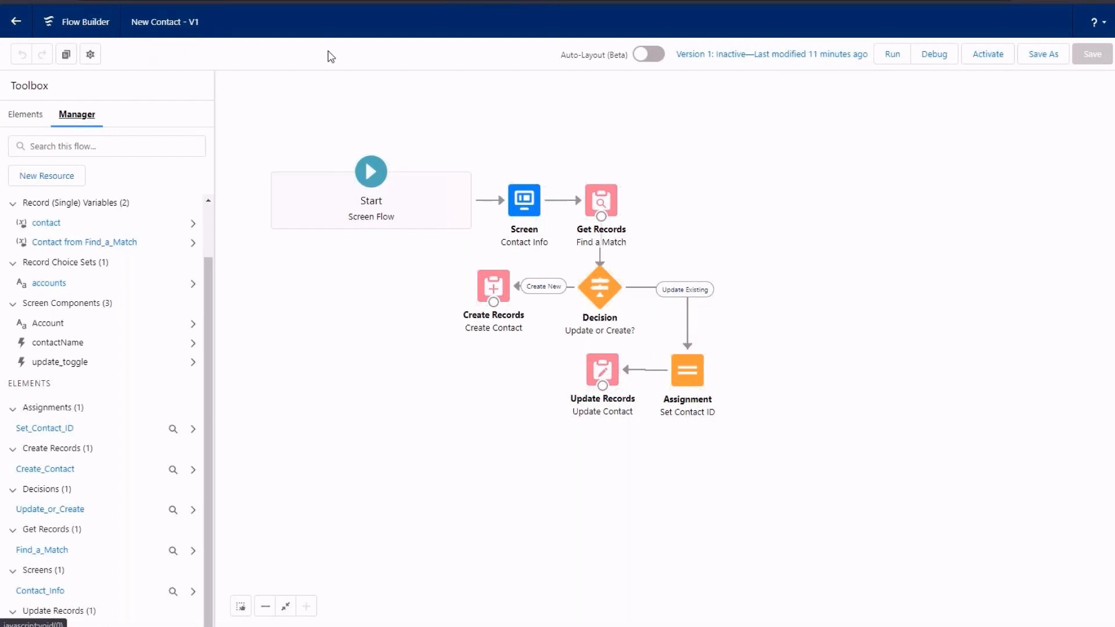
Step: Inspect the Contact Info screen's header, Name, Account picklist and update toggle properties, and close it without changes
double_click(530, 208)
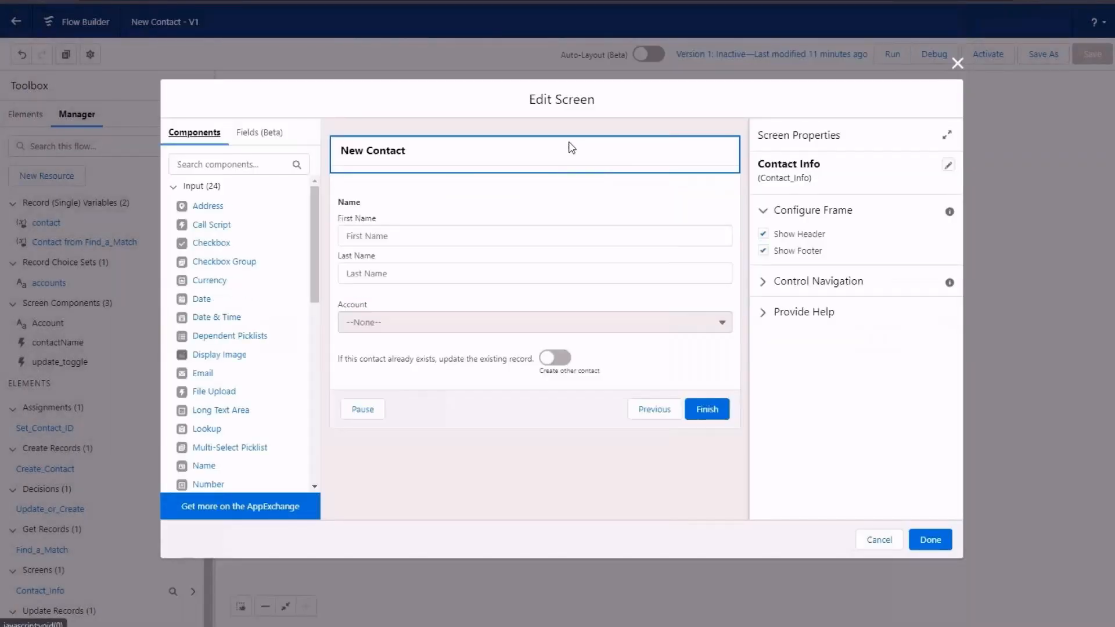
click(560, 149)
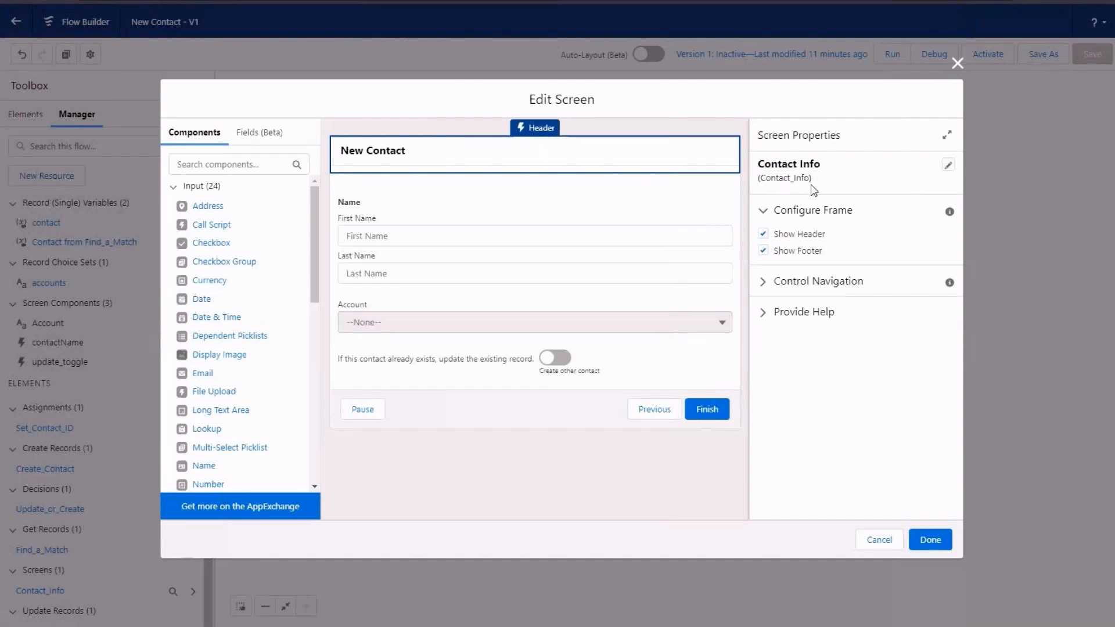
click(570, 233)
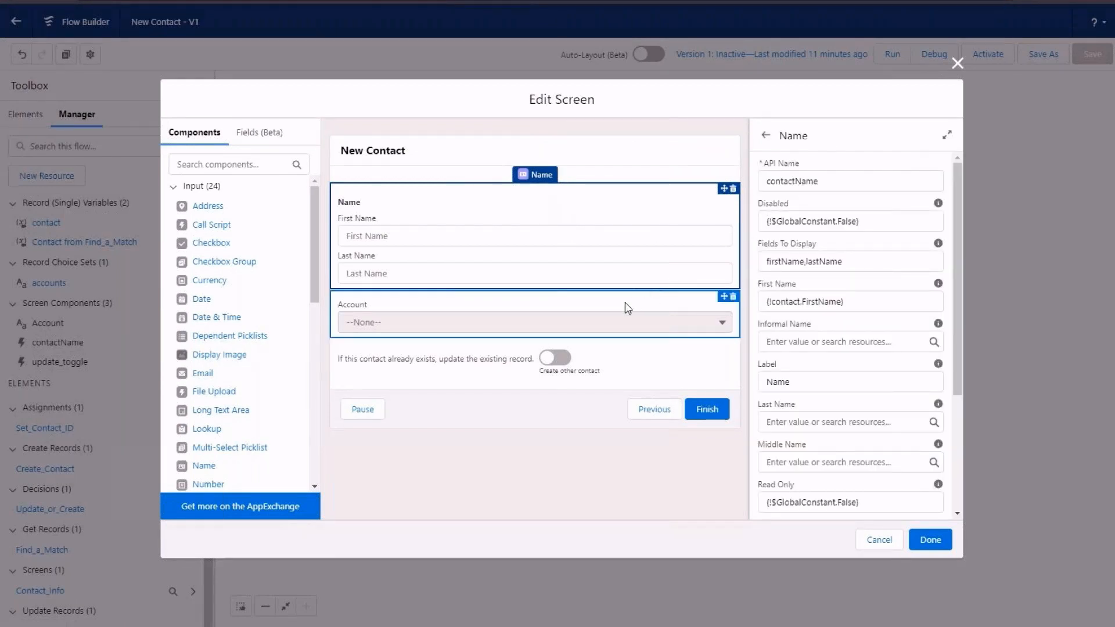
click(607, 321)
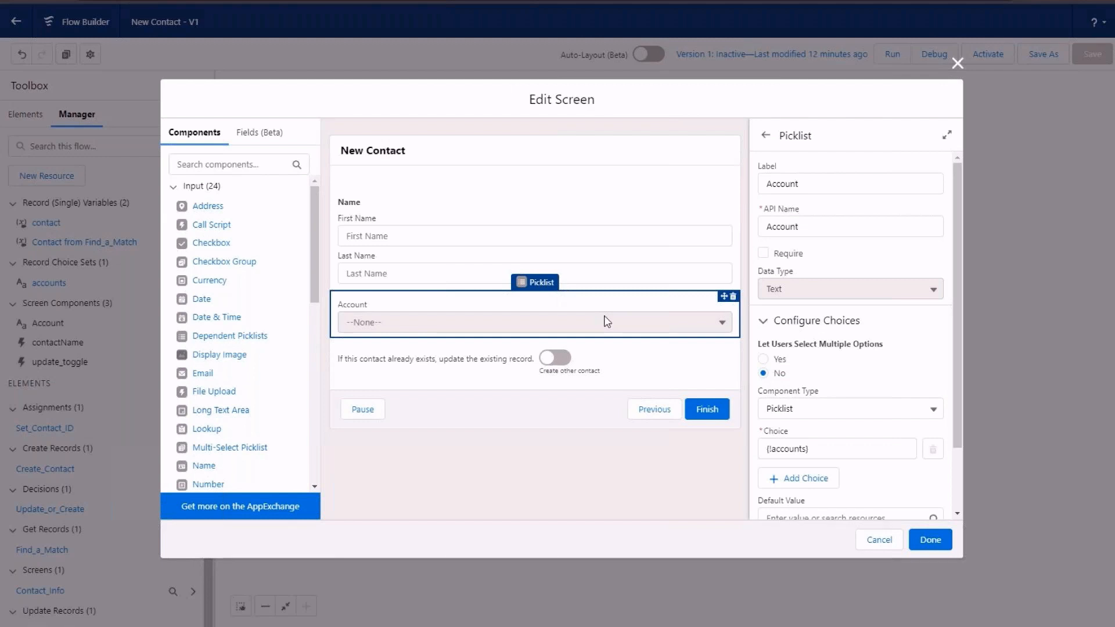
click(610, 360)
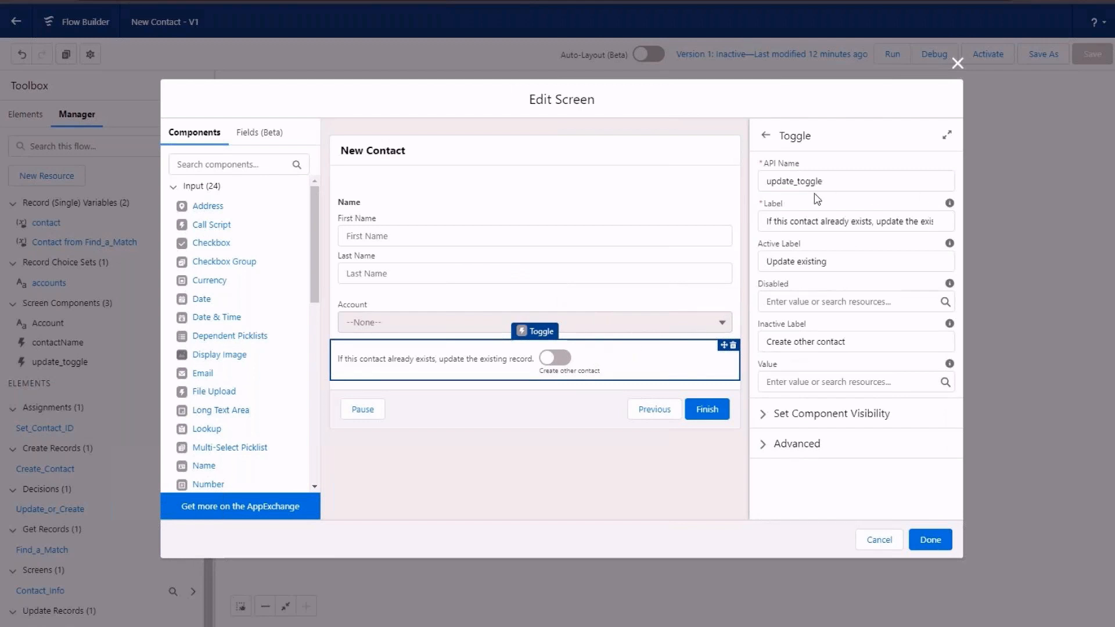
click(956, 63)
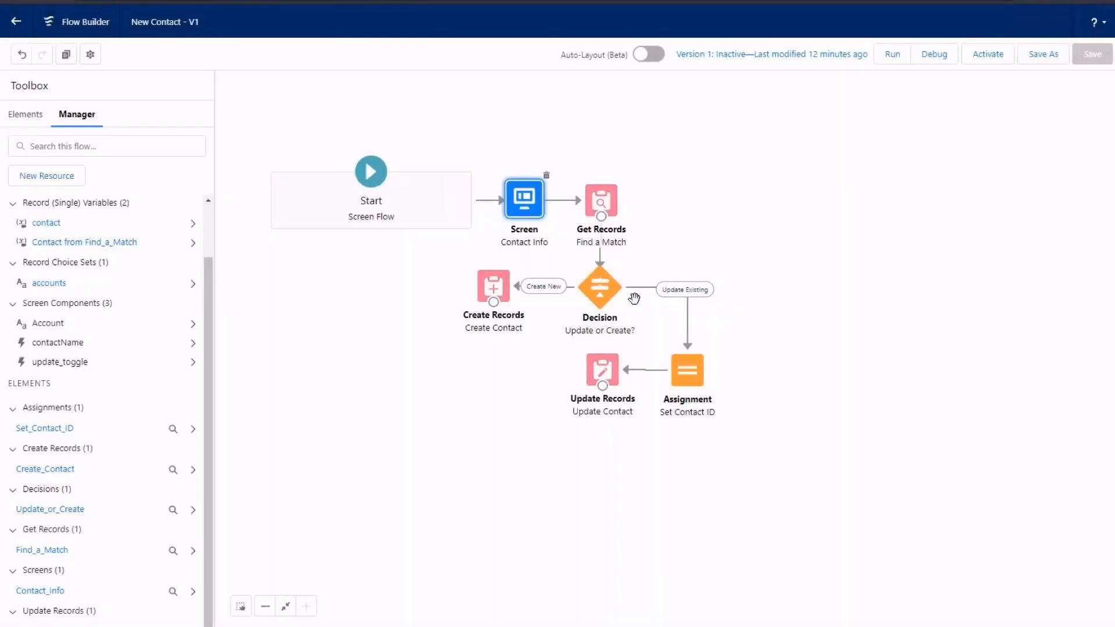
Step: Inspect the outcome conditions of the Update or Create? decision and close it without changes
double_click(616, 299)
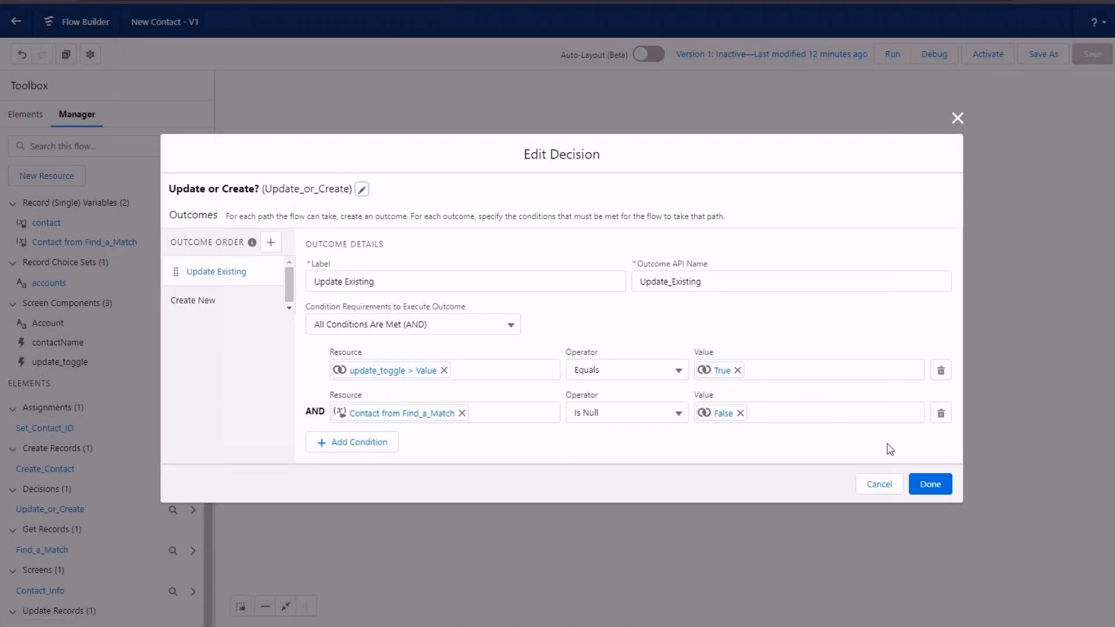
click(876, 482)
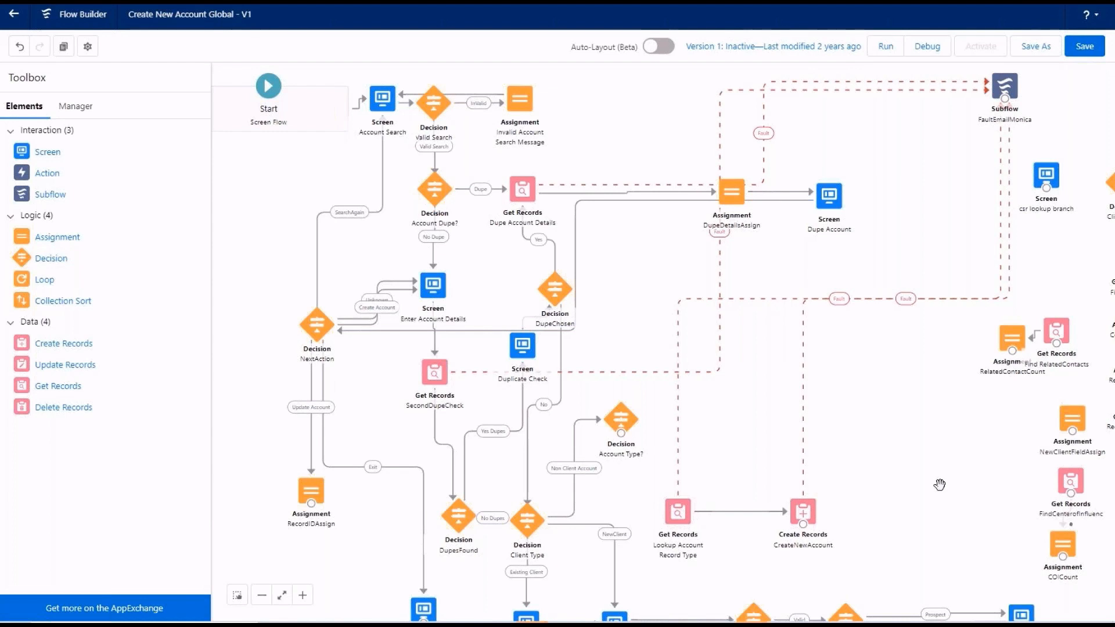
Step: Examine the Create New Account Global flow's resources and elements, from choices, outcomes and variables to assignments and decisions, along with its canvas
click(86, 105)
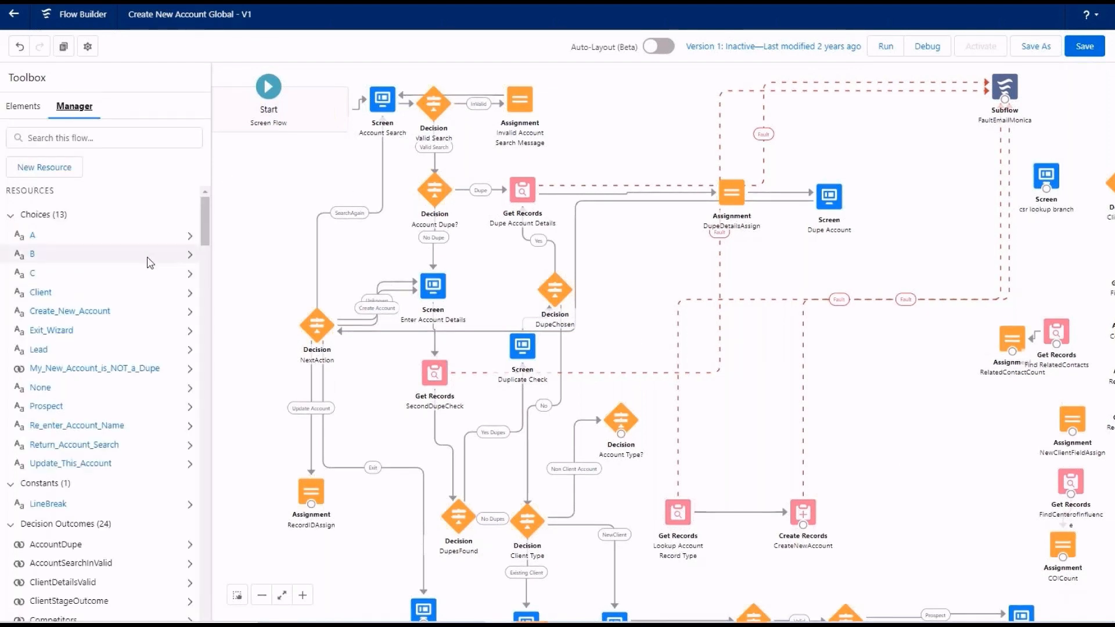
scroll(150, 265, down, 12)
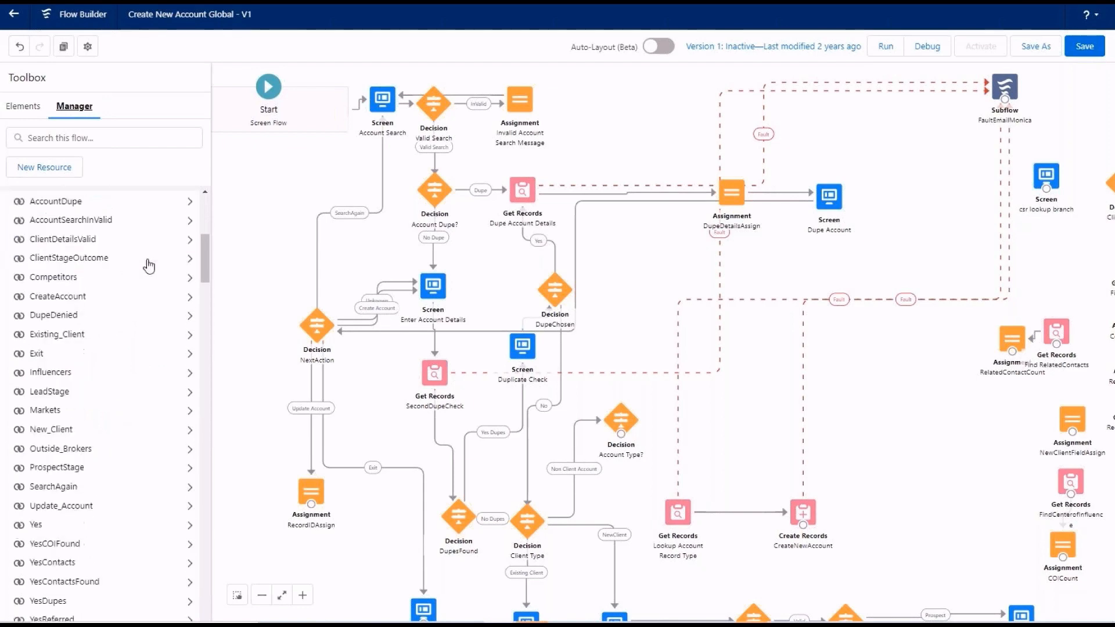
scroll(150, 265, down, 12)
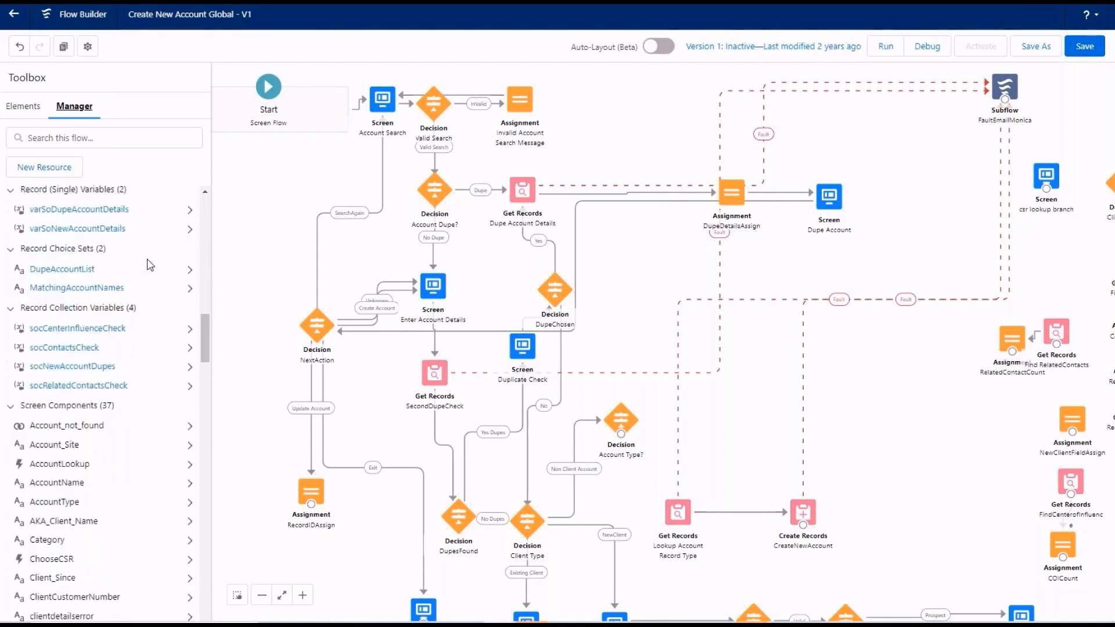
scroll(150, 265, down, 12)
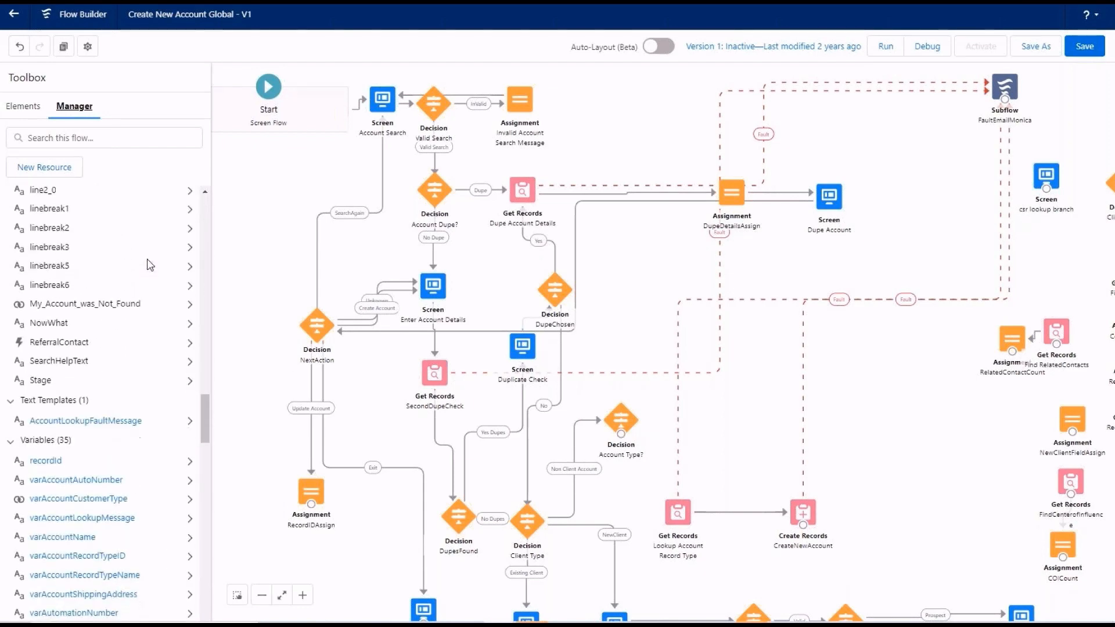
scroll(150, 265, down, 8)
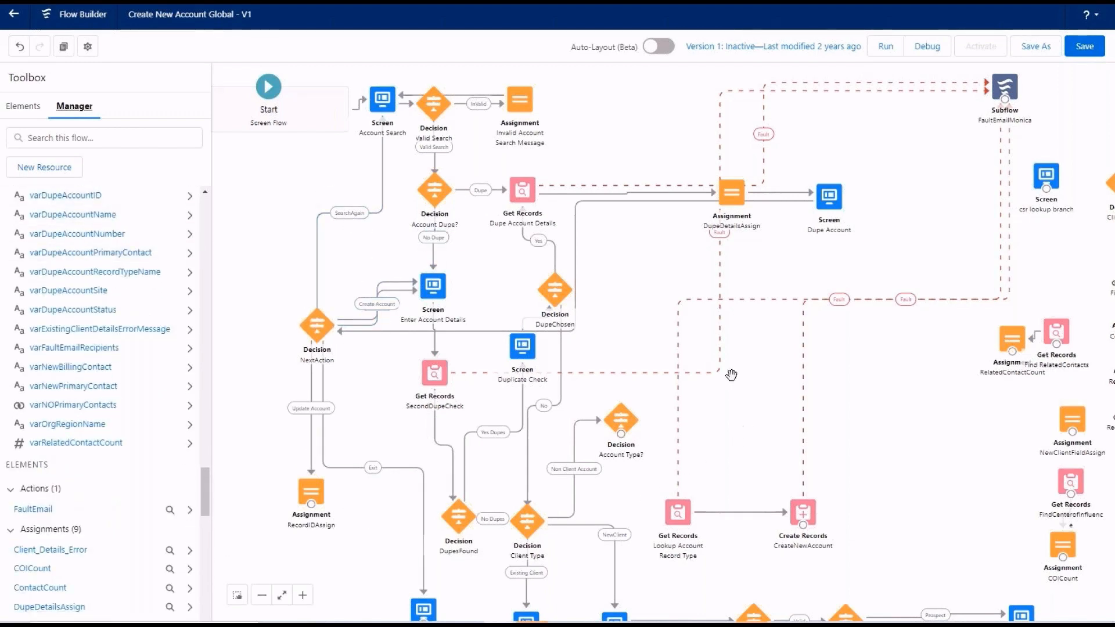
drag(650, 300, 558, 173)
drag(696, 396, 765, 526)
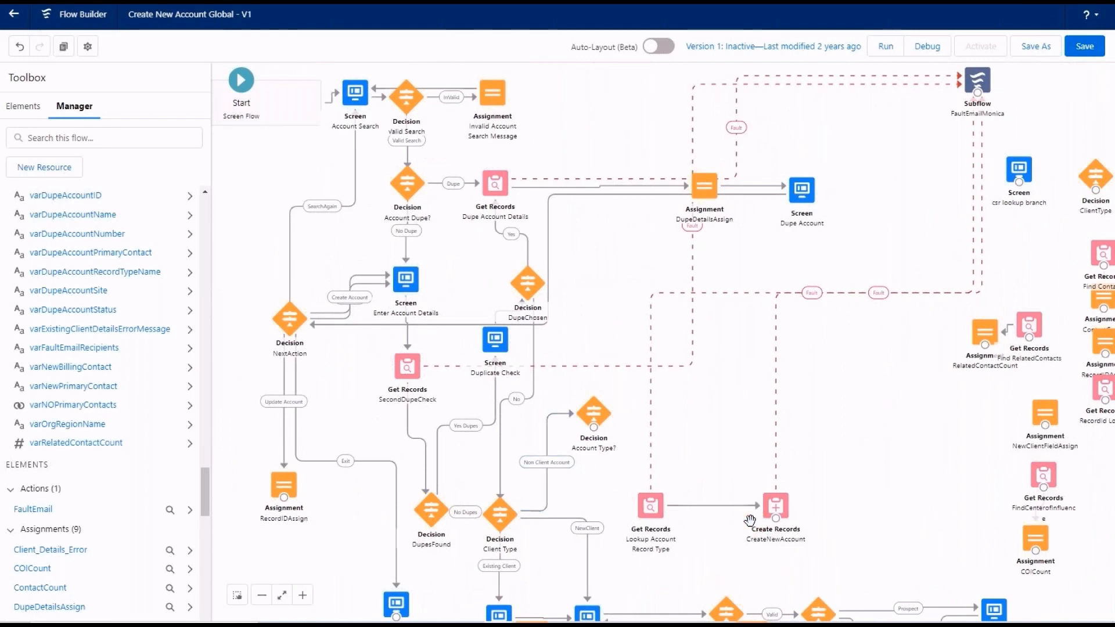
scroll(139, 314, down, 5)
scroll(138, 311, up, 7)
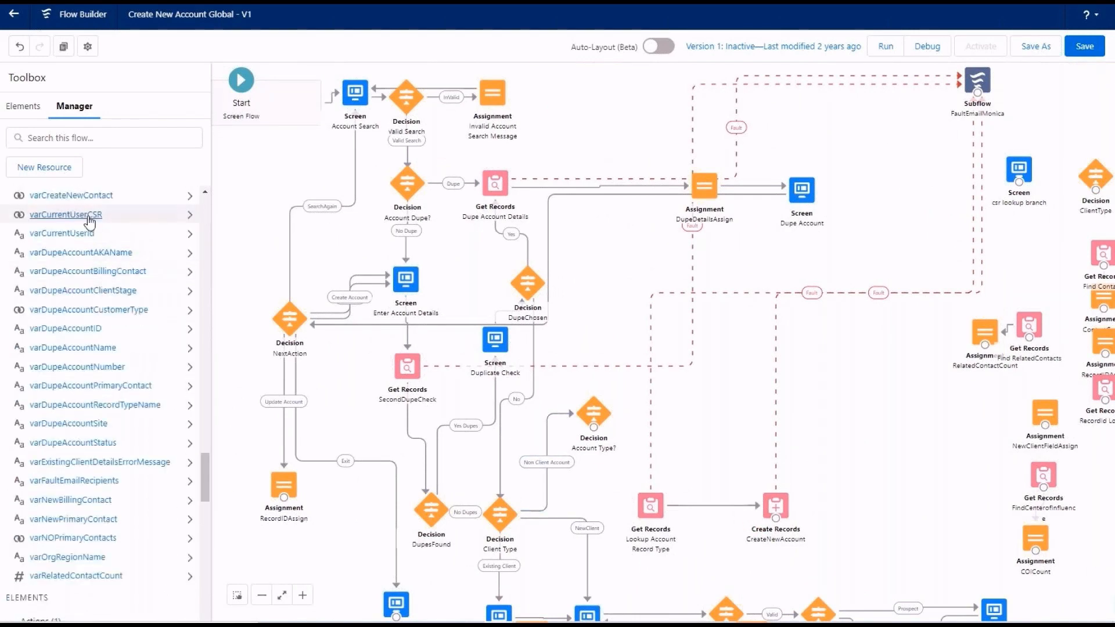
scroll(139, 529, down, 2)
scroll(140, 528, down, 10)
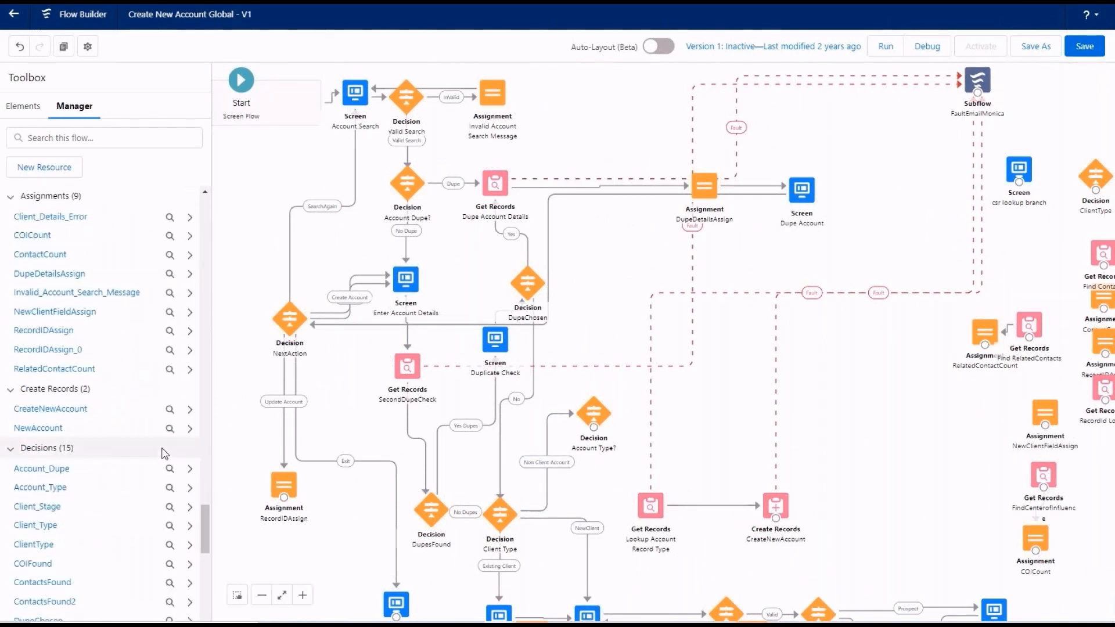
scroll(158, 452, down, 10)
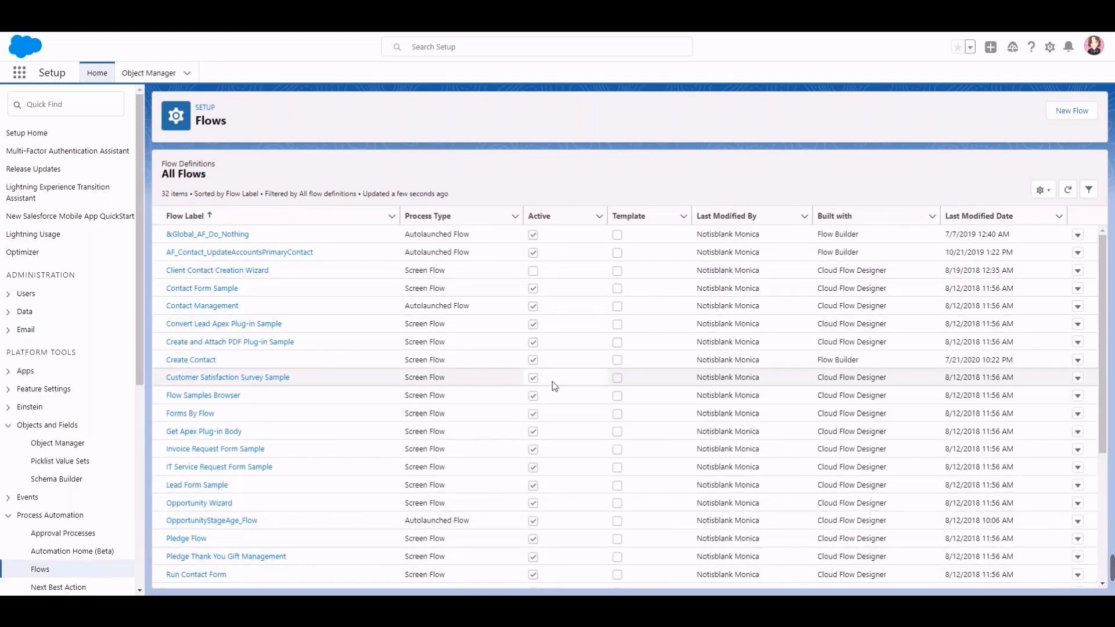
Step: Open the Client Contact Creation Wizard flow from the list of all flows
scroll(549, 383, down, 3)
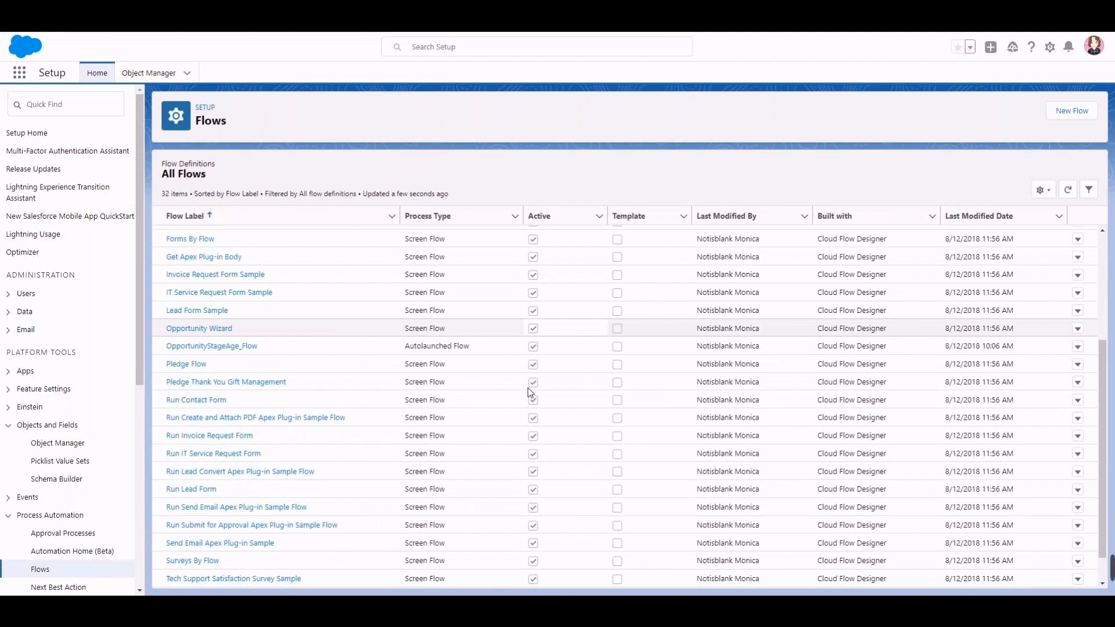
scroll(530, 392, down, 1)
scroll(530, 392, up, 4)
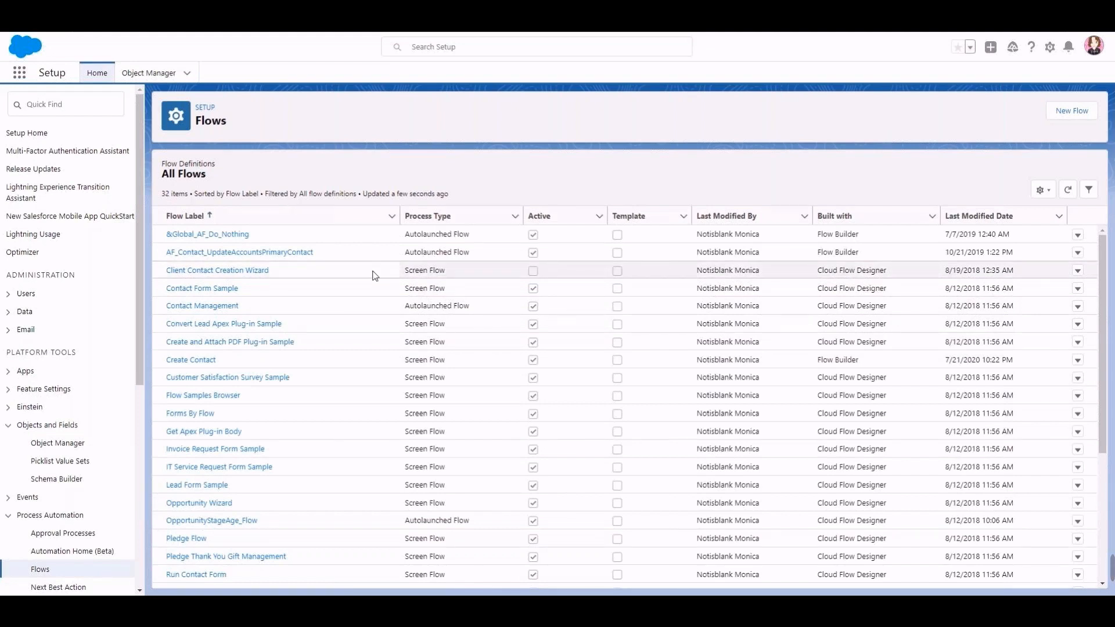
click(259, 272)
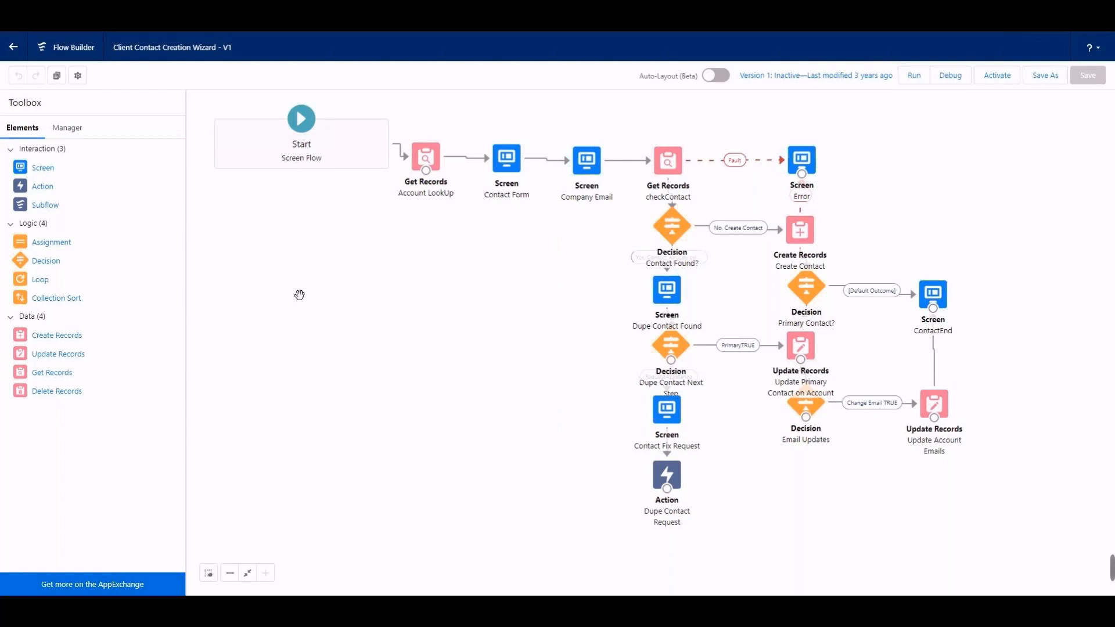
Step: Start saving the flow as a new flow labelled "! 140 ACCOUNT S SF Create Contacts", with the API name X140_ACCOUNT_S_SF_Create_Contacts
click(1049, 82)
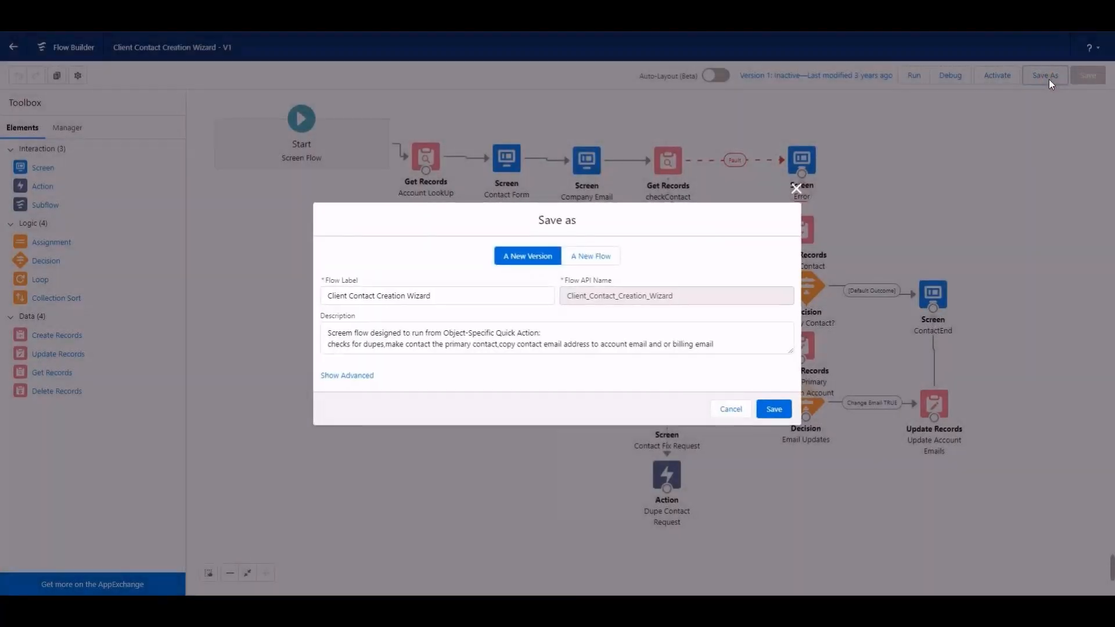
click(604, 258)
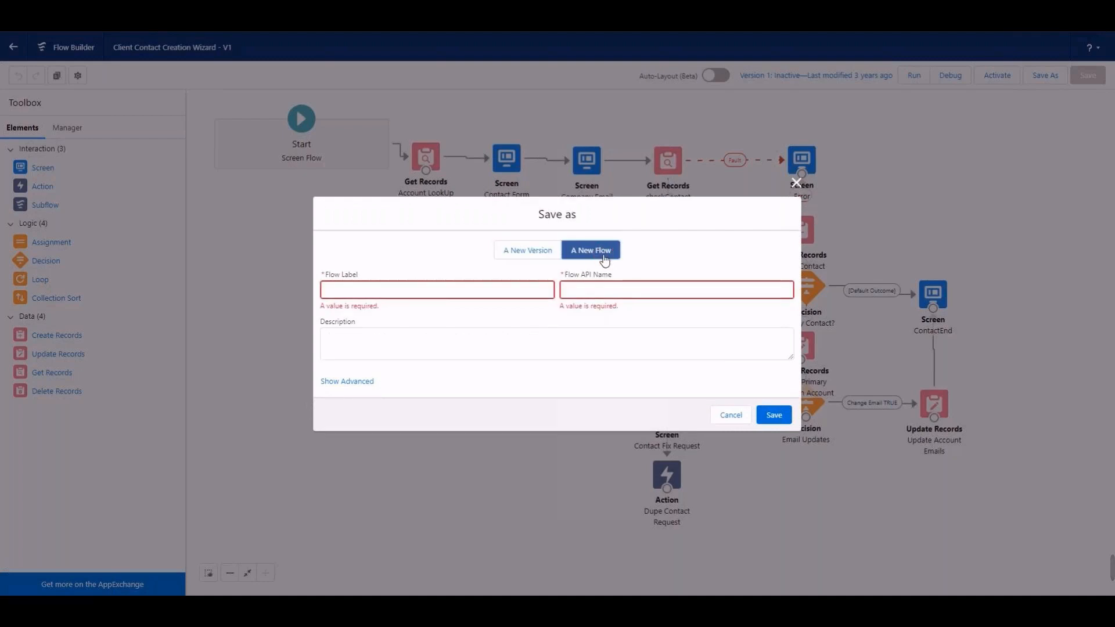
click(438, 286)
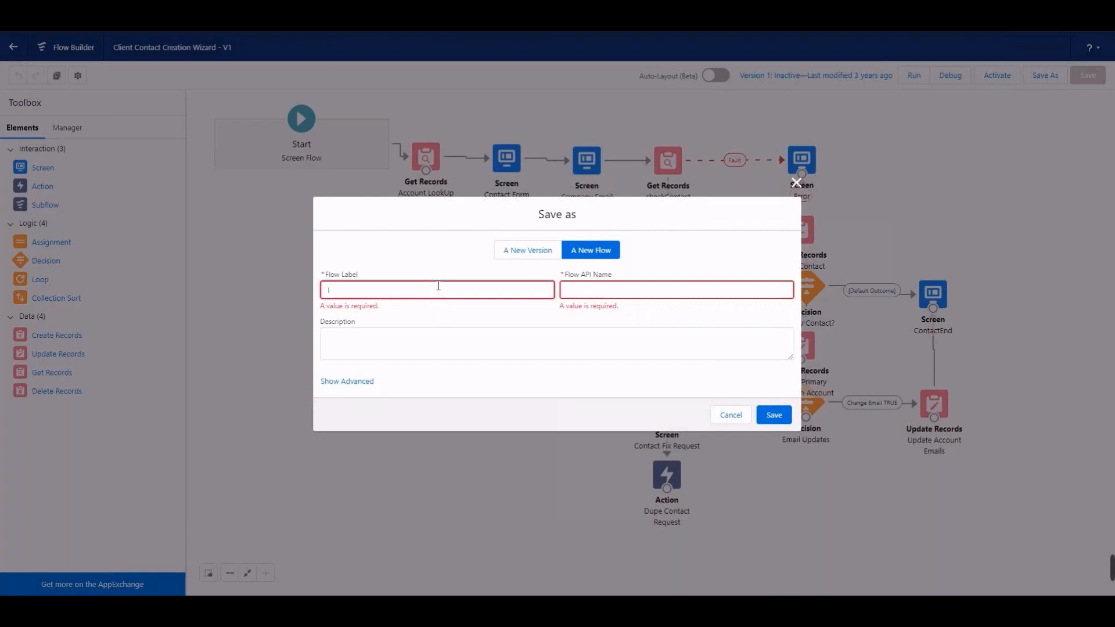
text(1140)
text( A)
text(CCOUNT)
text(S)
text( SF)
text( Create)
text( Cont)
text(act)
text(s)
click(622, 291)
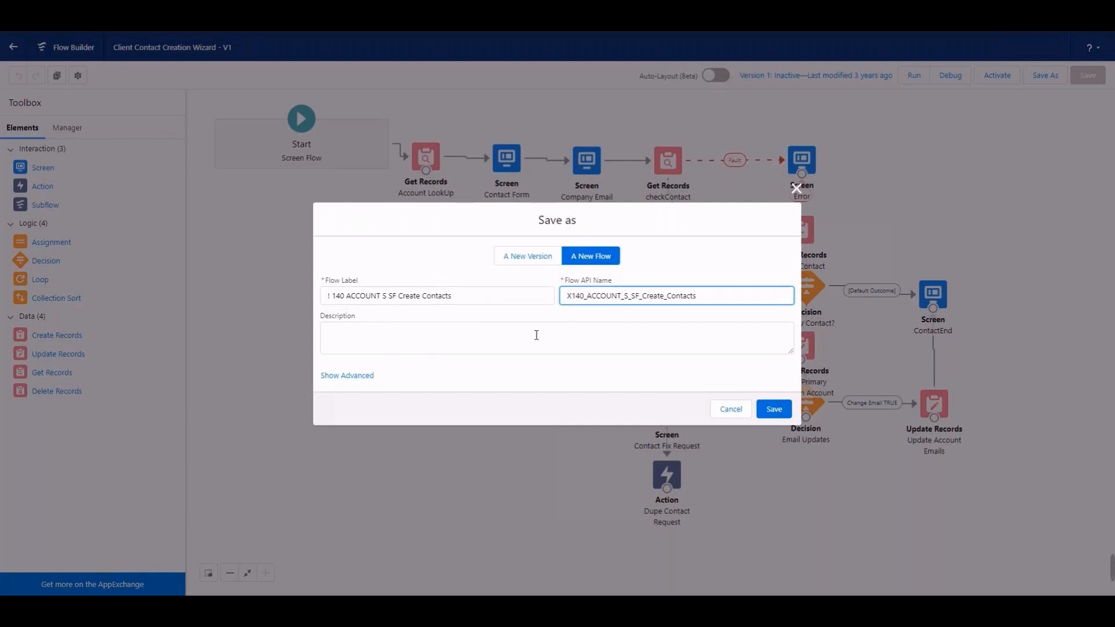
Step: Set the new flow to run in System Context Without Sharing—Access All Data with API version 52, and save it
click(362, 376)
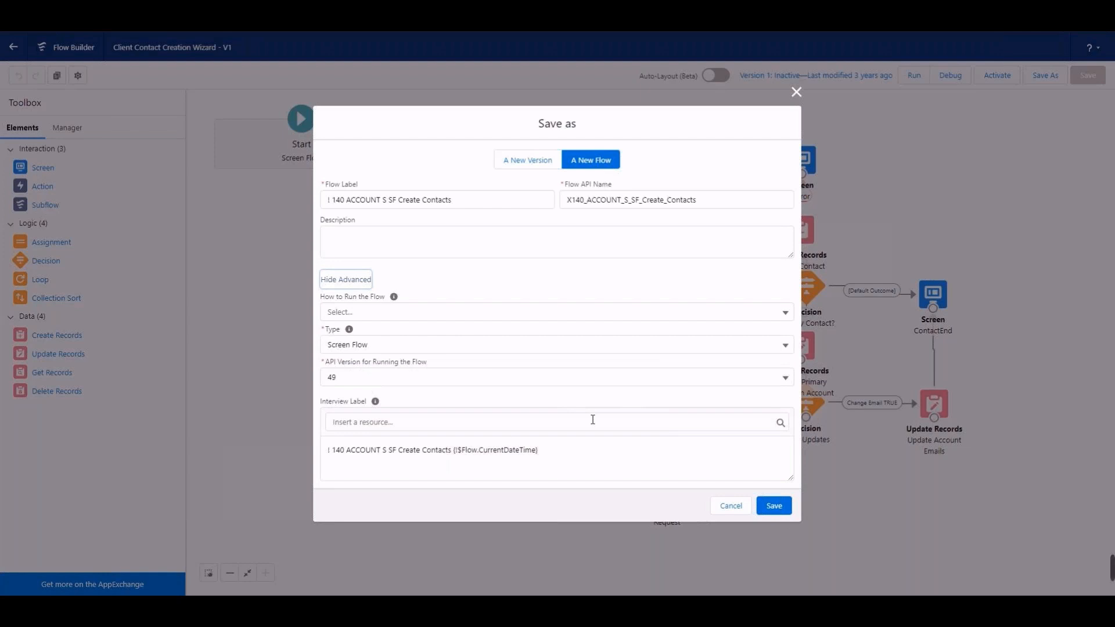
click(521, 312)
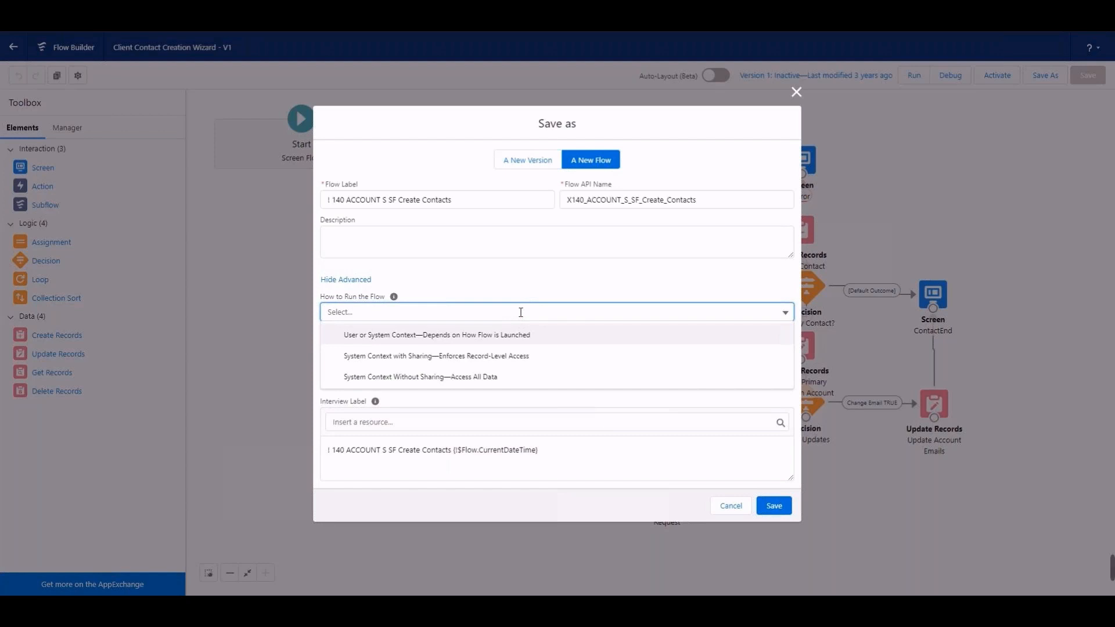
click(470, 379)
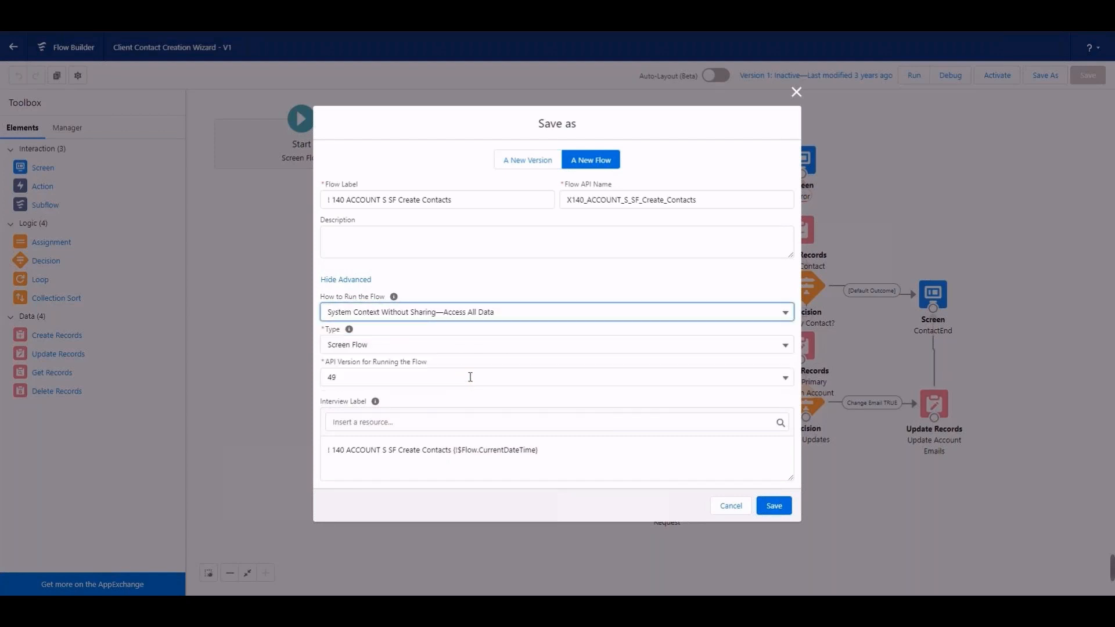
click(538, 381)
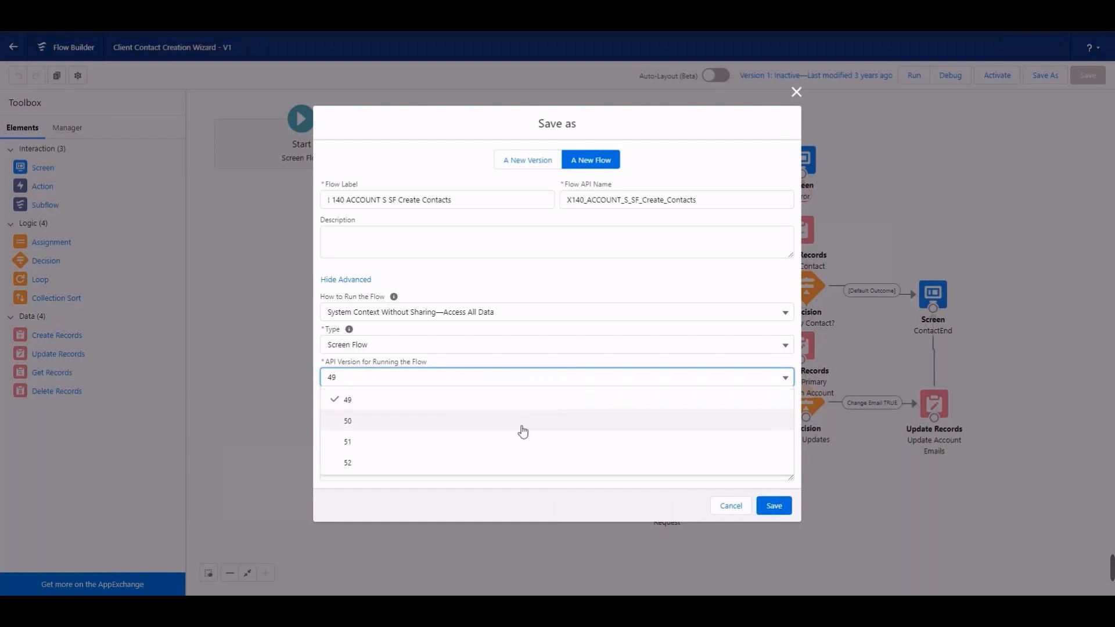
click(518, 462)
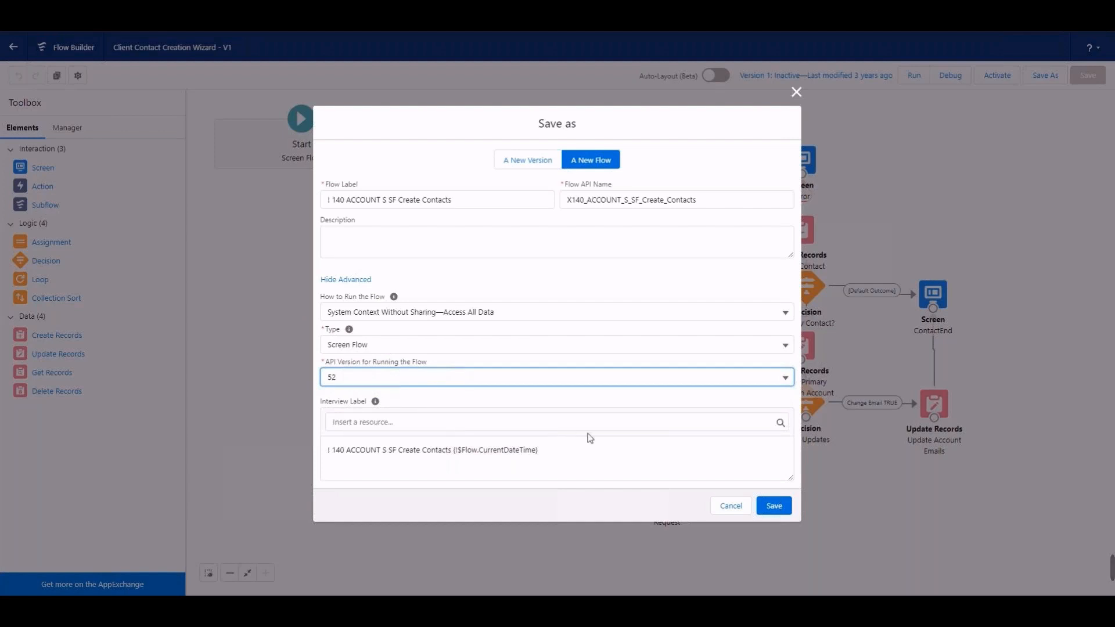
click(775, 507)
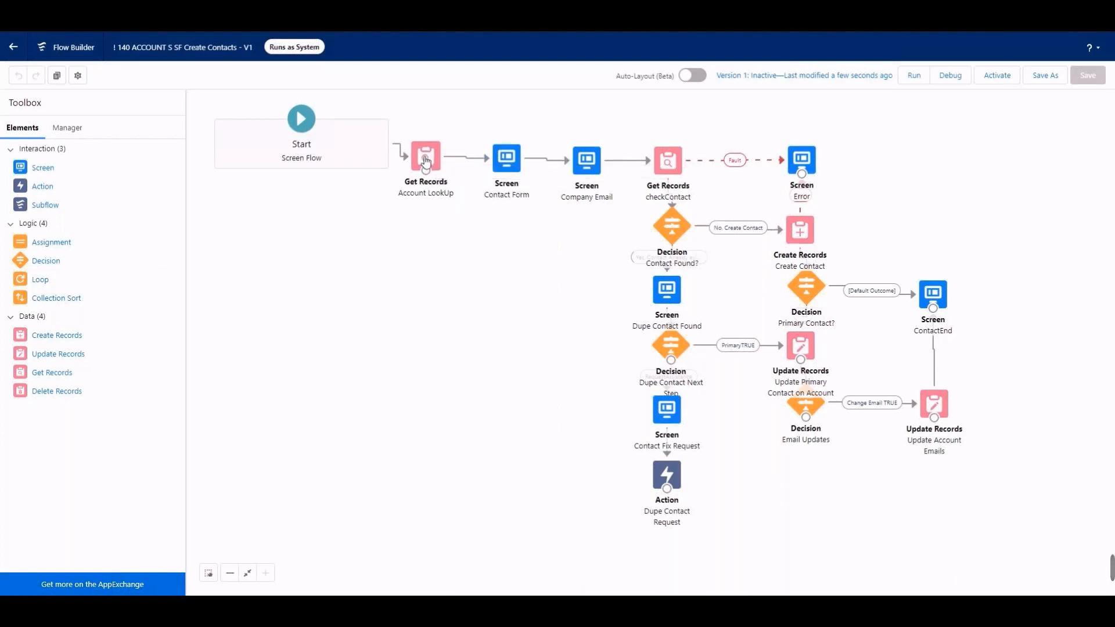
Step: Place the Account LookUp element lower on the canvas and inspect its record filter, closing it without changes
drag(424, 160, 433, 218)
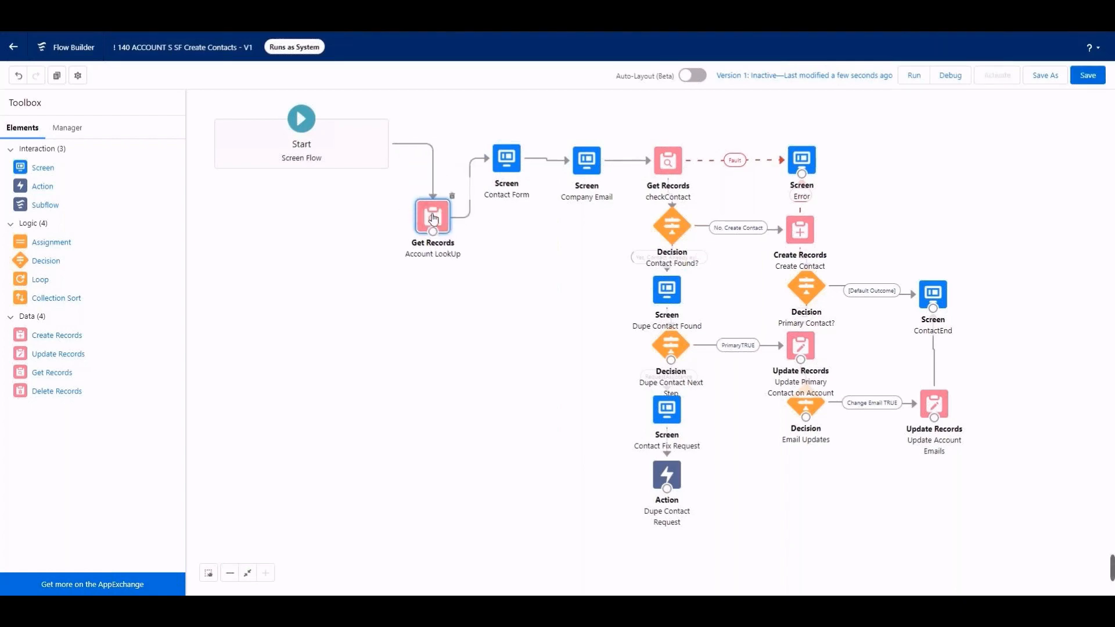
double_click(432, 218)
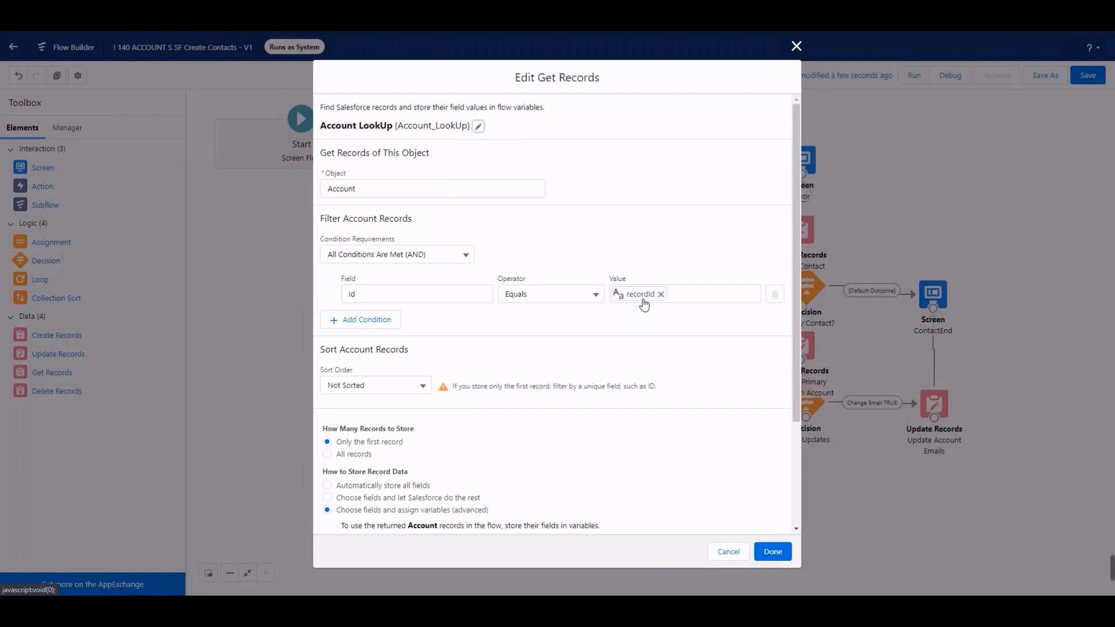
click(796, 46)
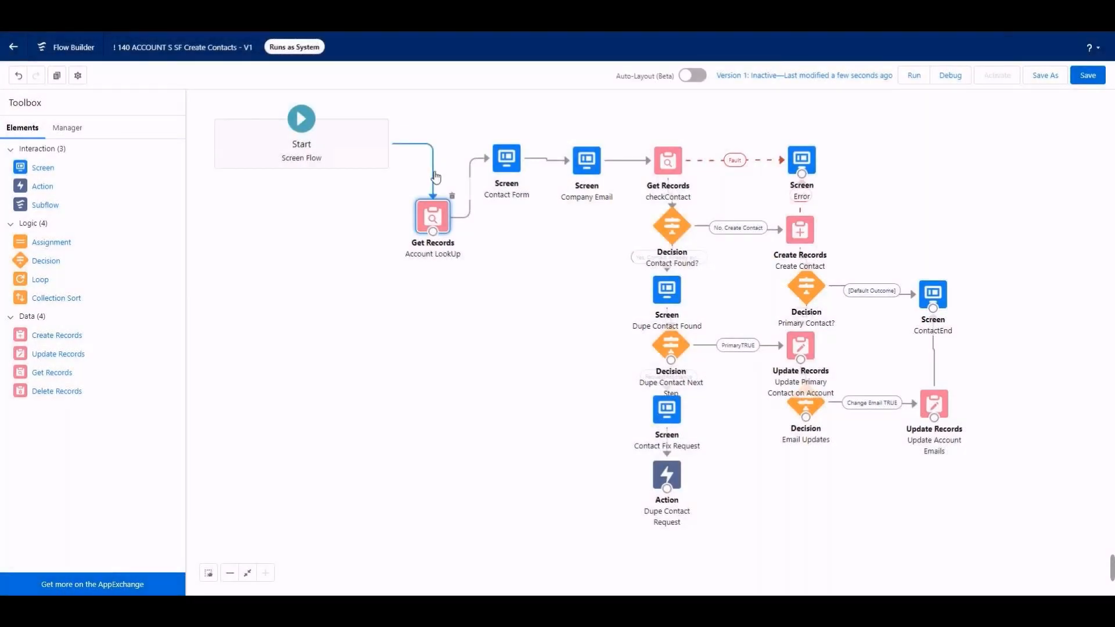
Step: Delete the connector between Start and Account LookUp, and examine the names of the flow's resources and variables
click(437, 177)
key(Delete)
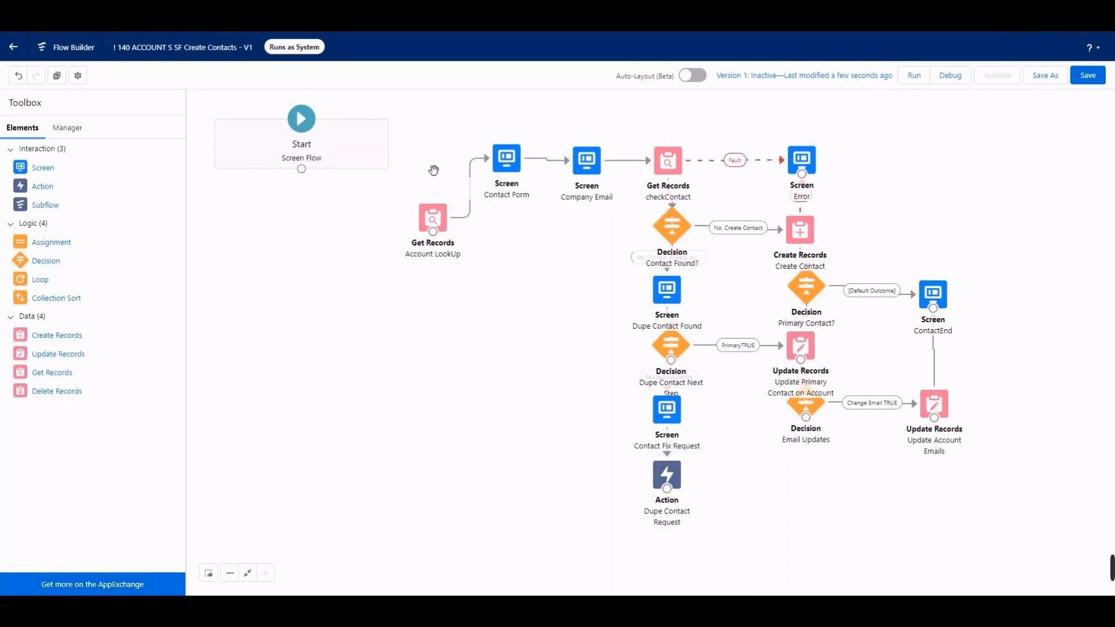
click(68, 128)
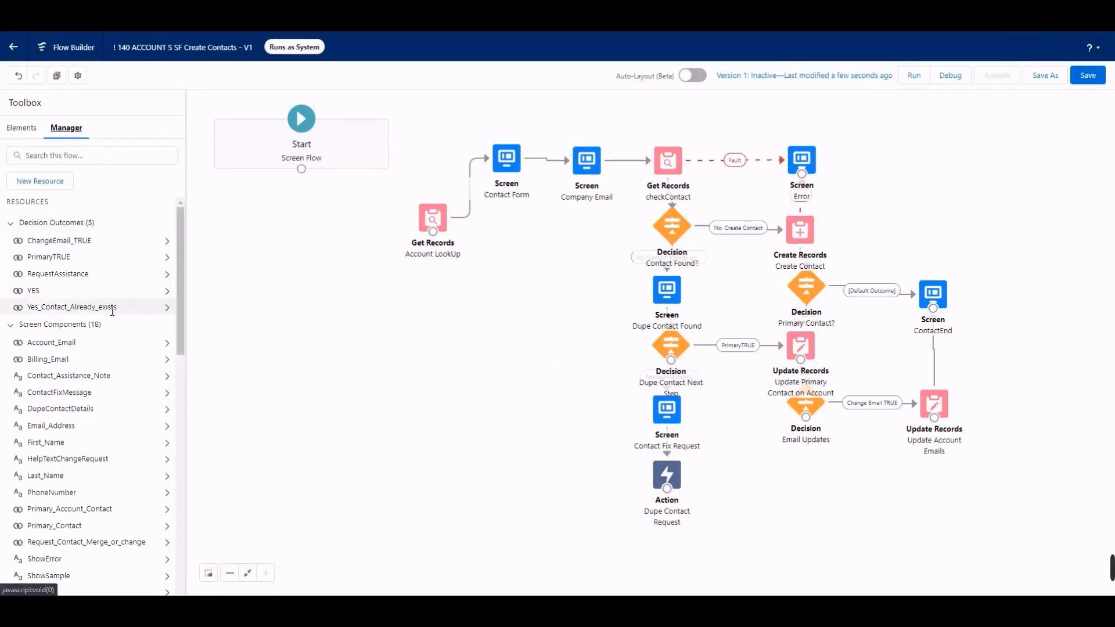
scroll(111, 308, down, 5)
scroll(114, 316, down, 2)
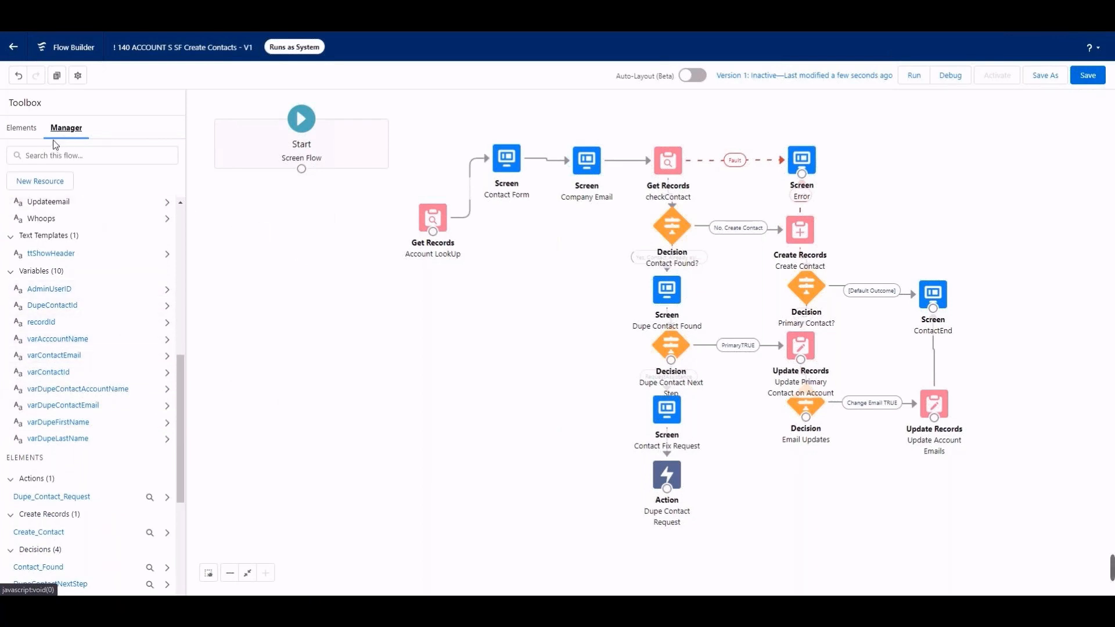
Step: Add an Assignment element below Start with the label CurrentAccountId and the API name CurrentAccountId_Assign
click(25, 129)
drag(55, 244, 290, 195)
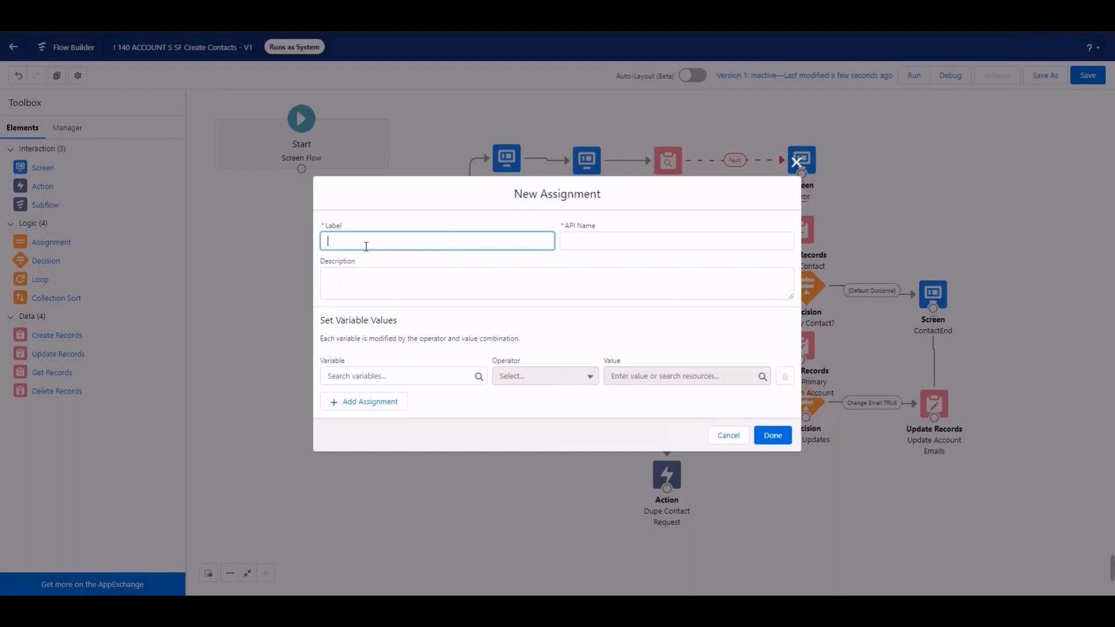
text(CurrentAccountId)
click(587, 241)
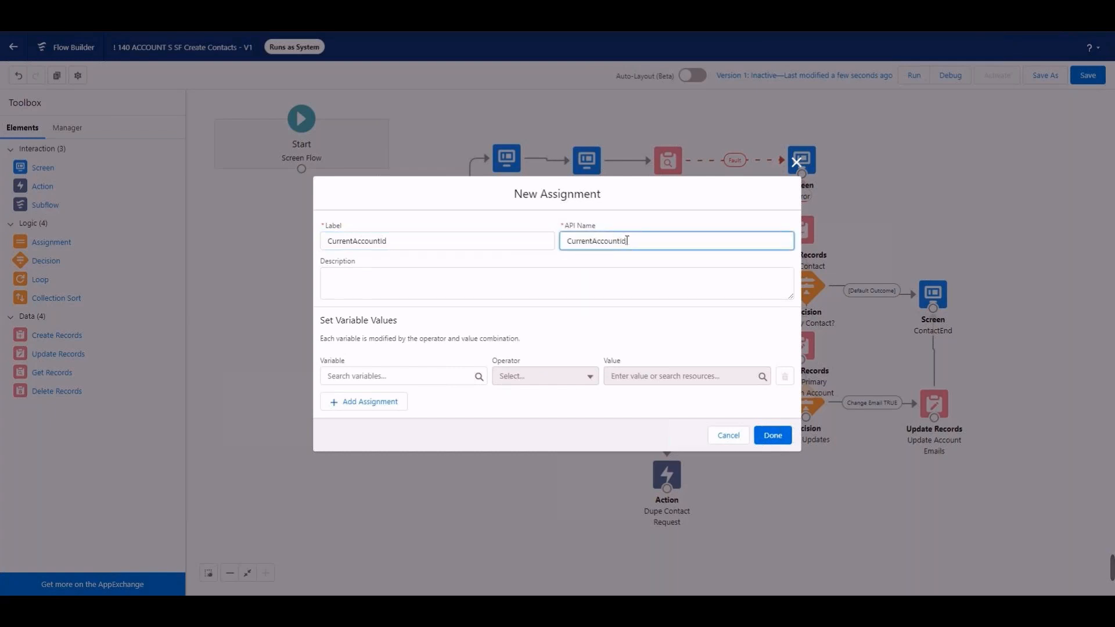
text(_Assign)
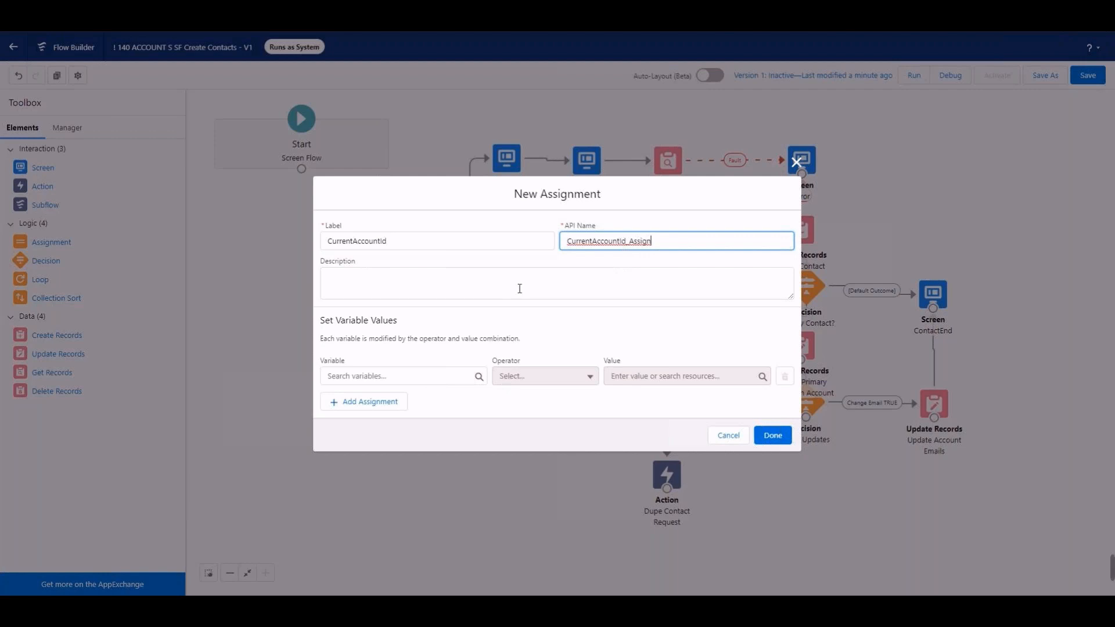
Step: Start a new variable resource for the assignment with the API name varCurrentAccountId
click(386, 376)
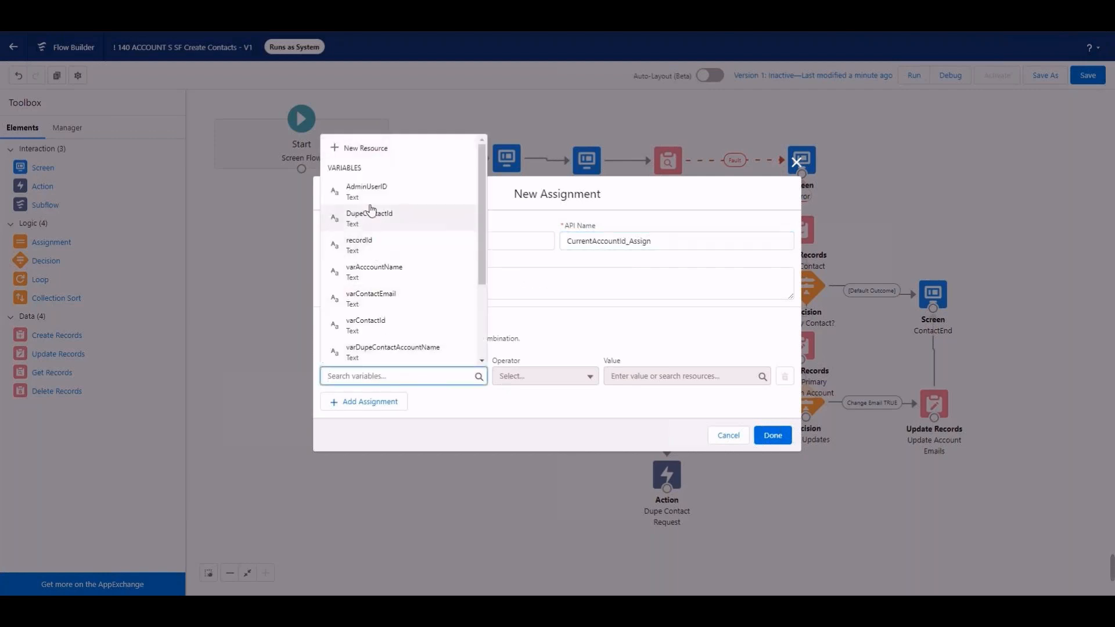
click(377, 152)
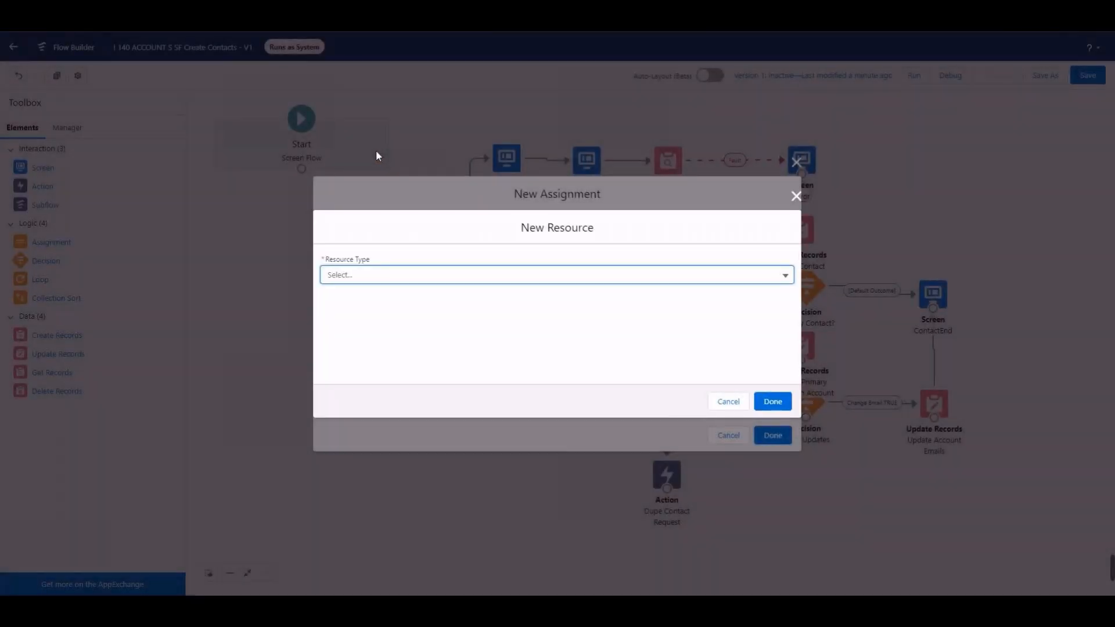
click(373, 275)
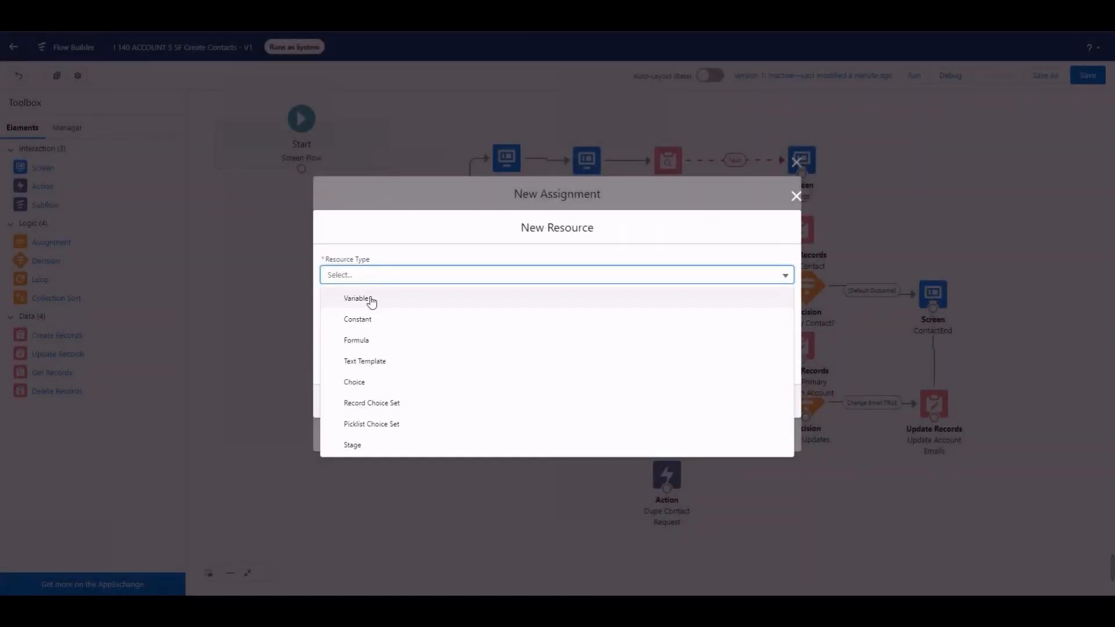
click(370, 299)
click(371, 297)
text(va)
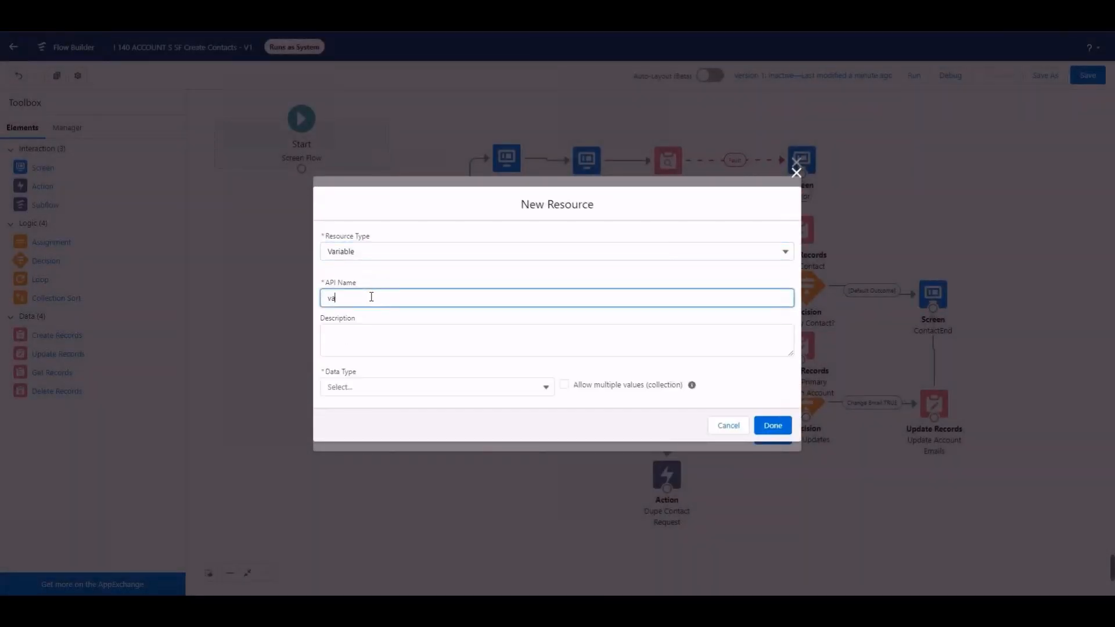
text(rA)
key(BackSpace)
text(Cuiu)
key(BackSpace)
text(rrentAccountId)
Step: Give the new variable the Text data type and the default value $GlobalConstant.EmptyString, and finish creating it
click(411, 386)
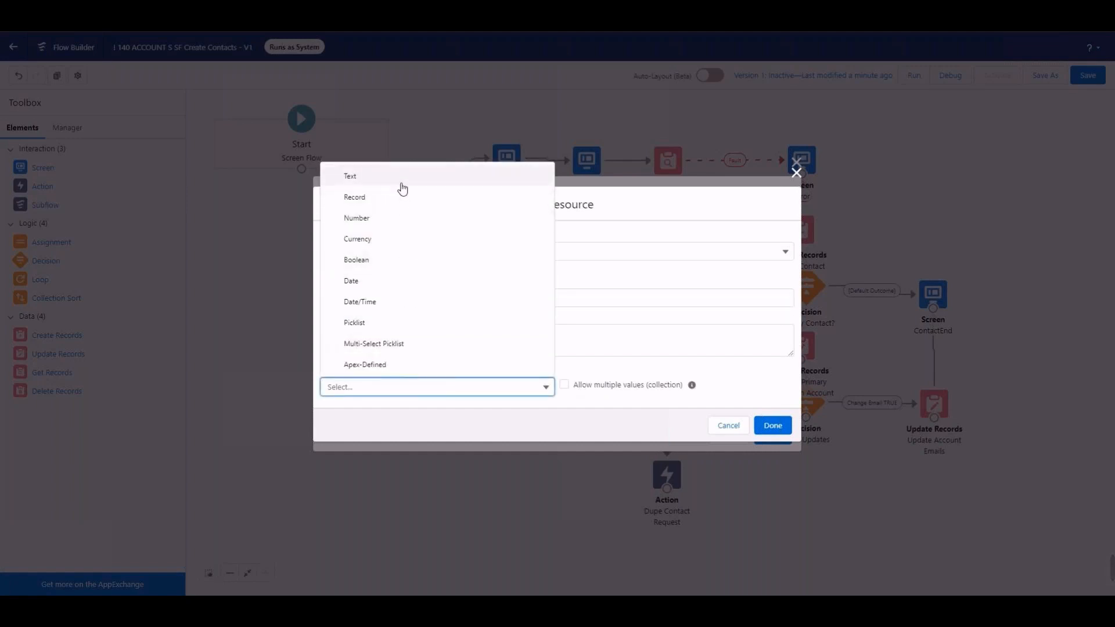
click(401, 183)
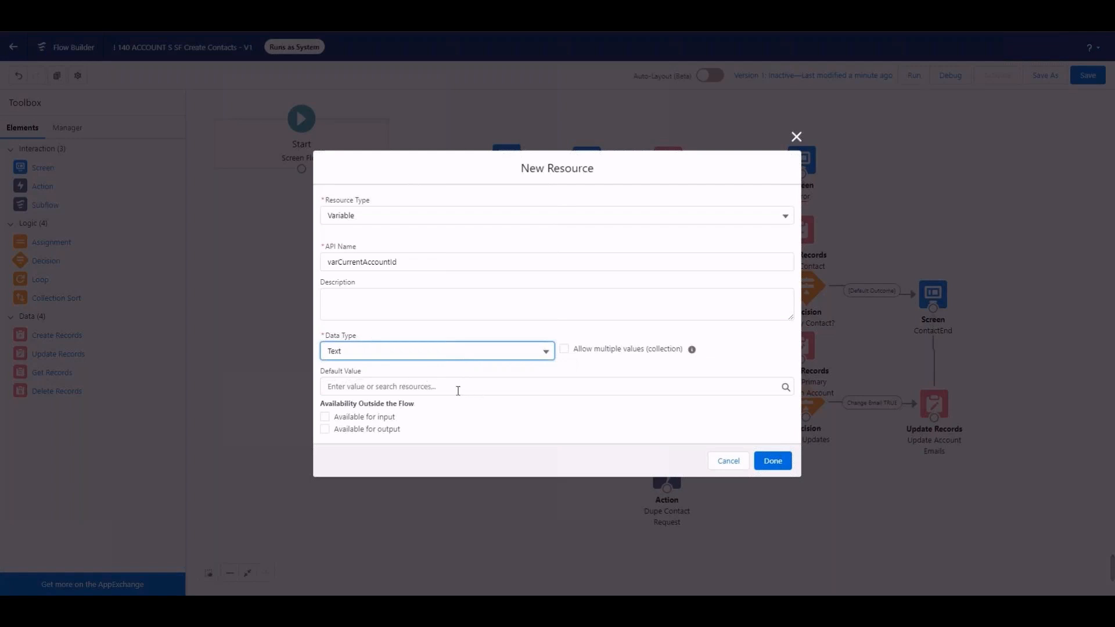
click(514, 384)
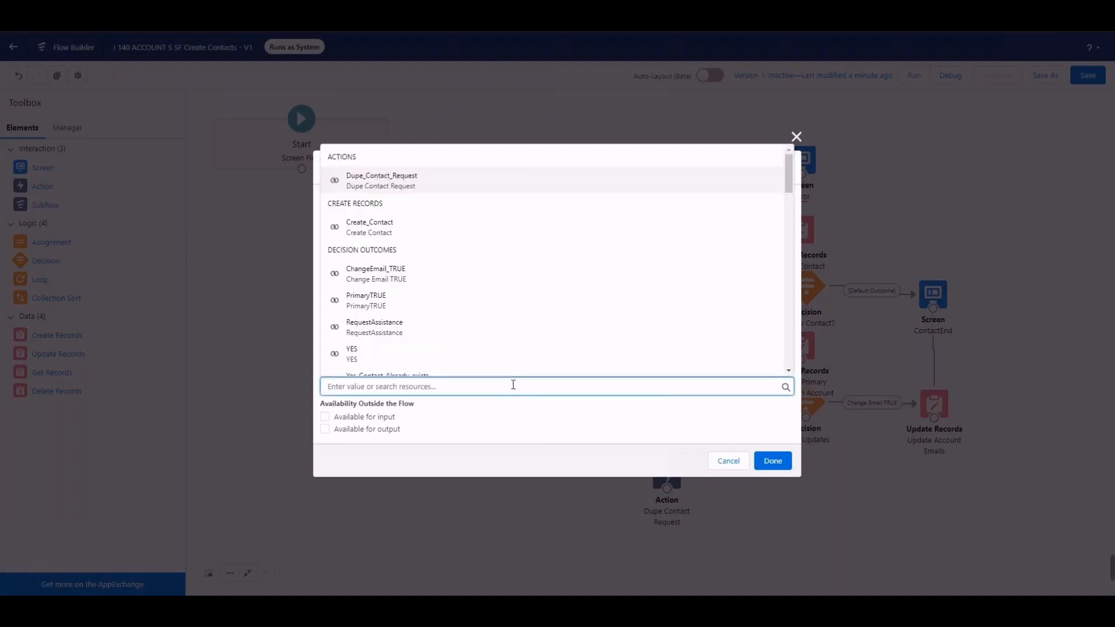
text(globa)
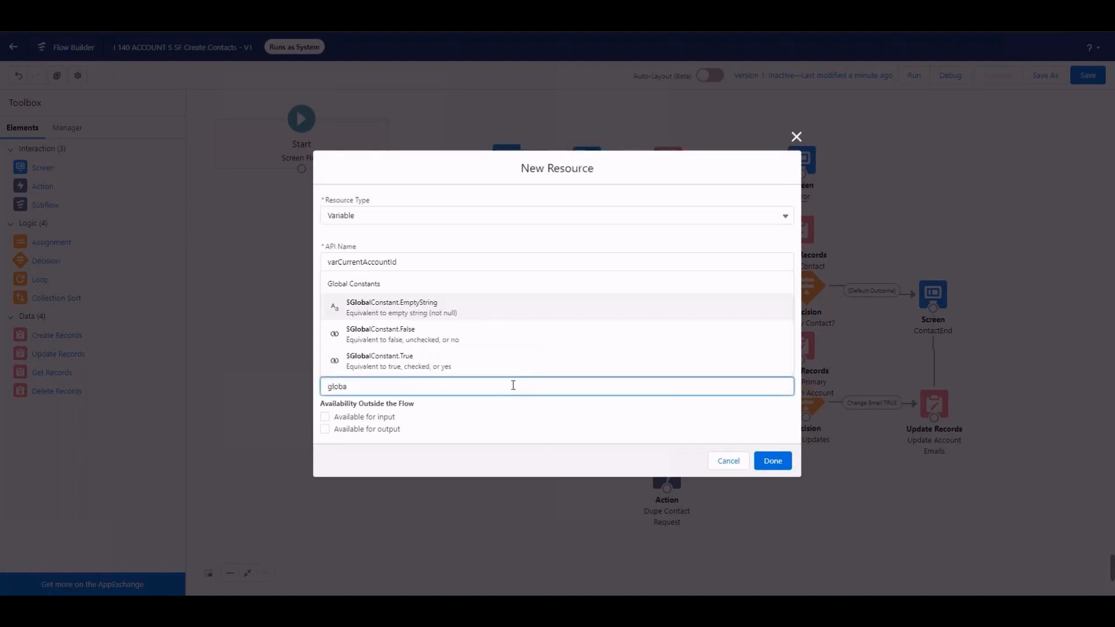
click(512, 311)
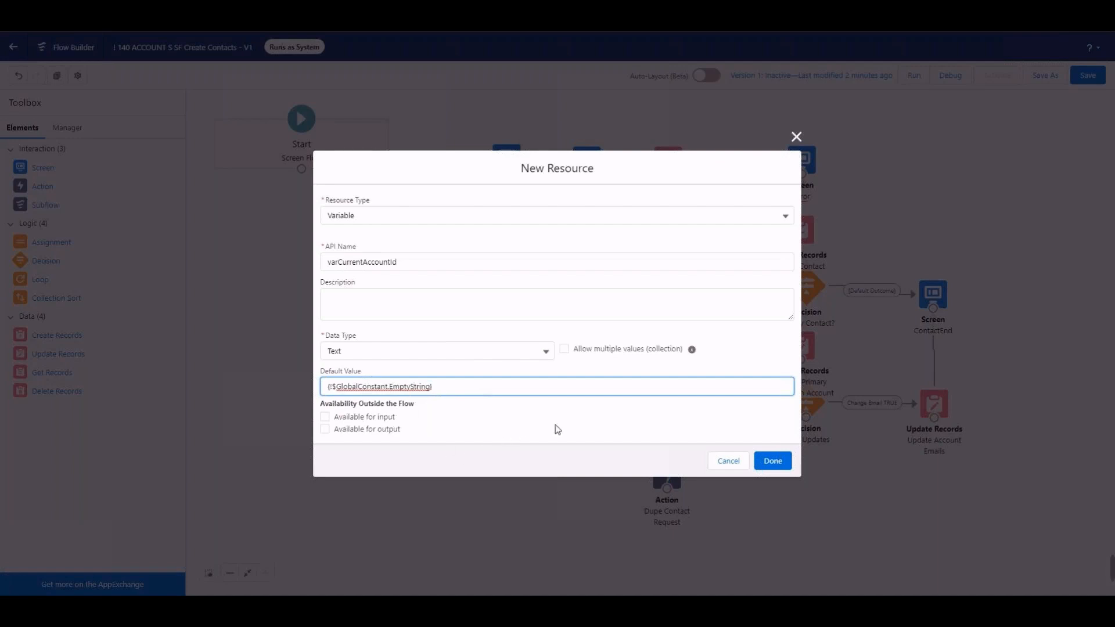
click(761, 462)
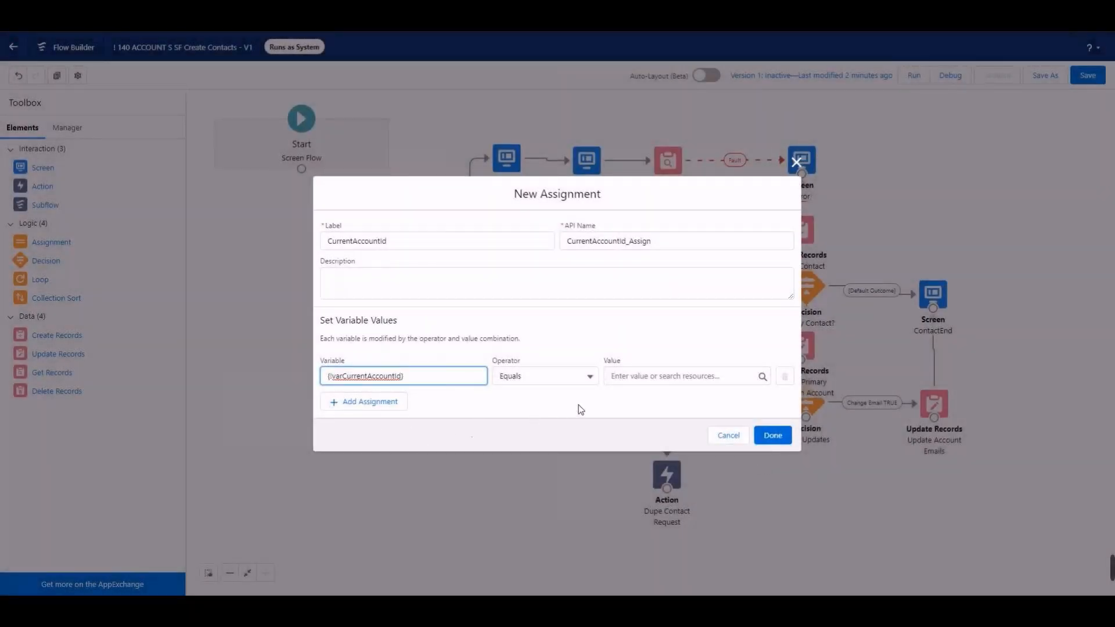
Step: Assign the recordId variable as the value of varCurrentAccountId and complete the Assignment element
click(627, 378)
text(reco)
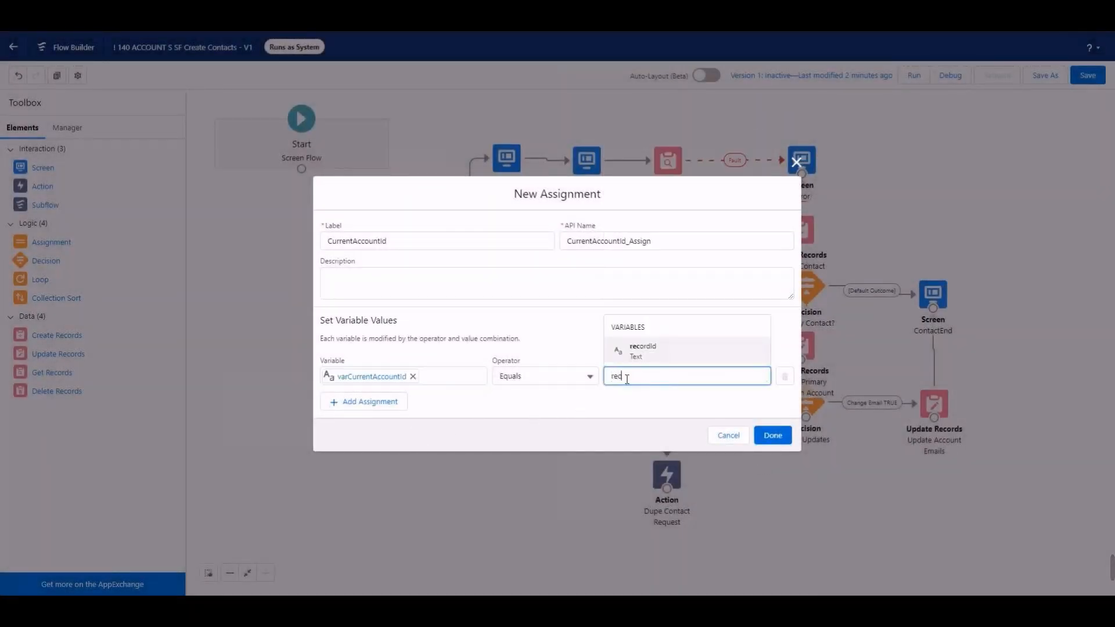
click(651, 358)
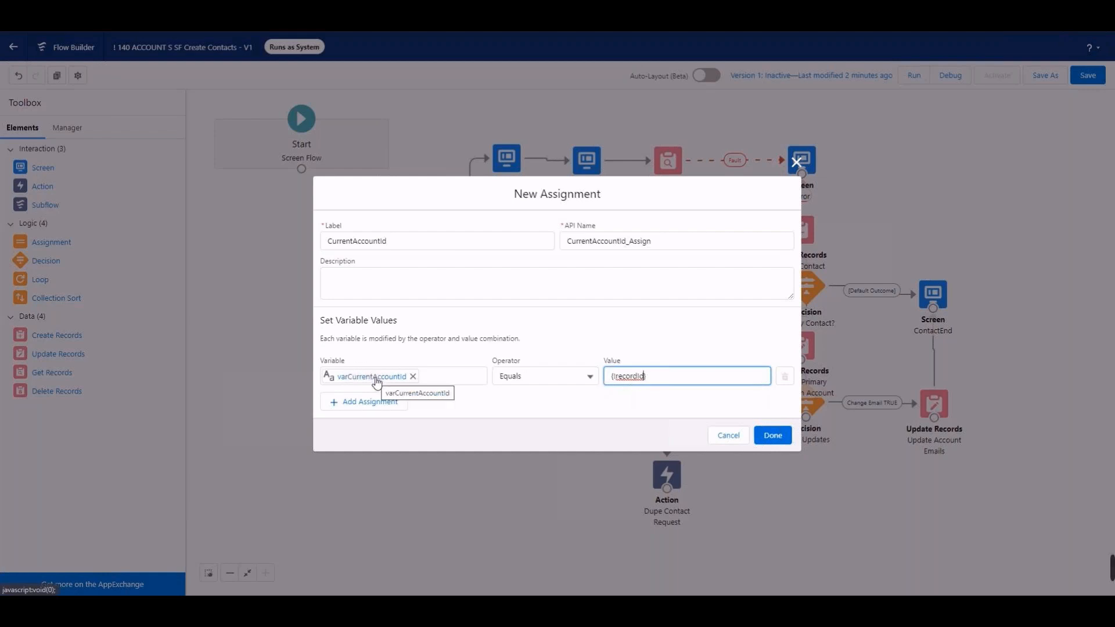
click(771, 437)
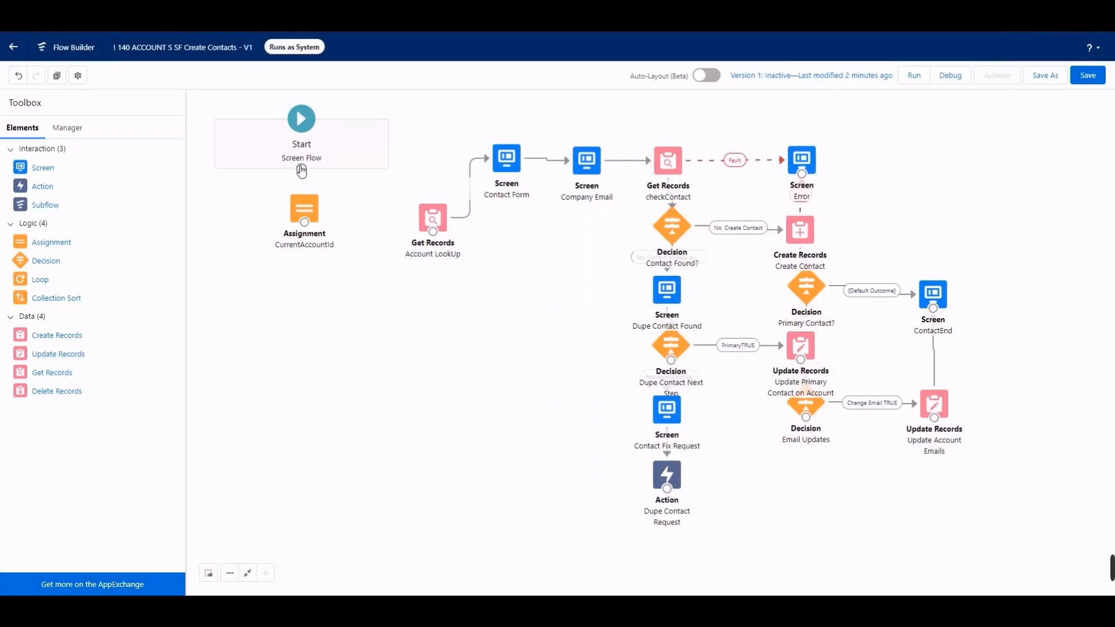
Step: Connect the Start element to the CurrentAccountId assignment, save the flow and dismiss the list of issues
drag(302, 169, 309, 209)
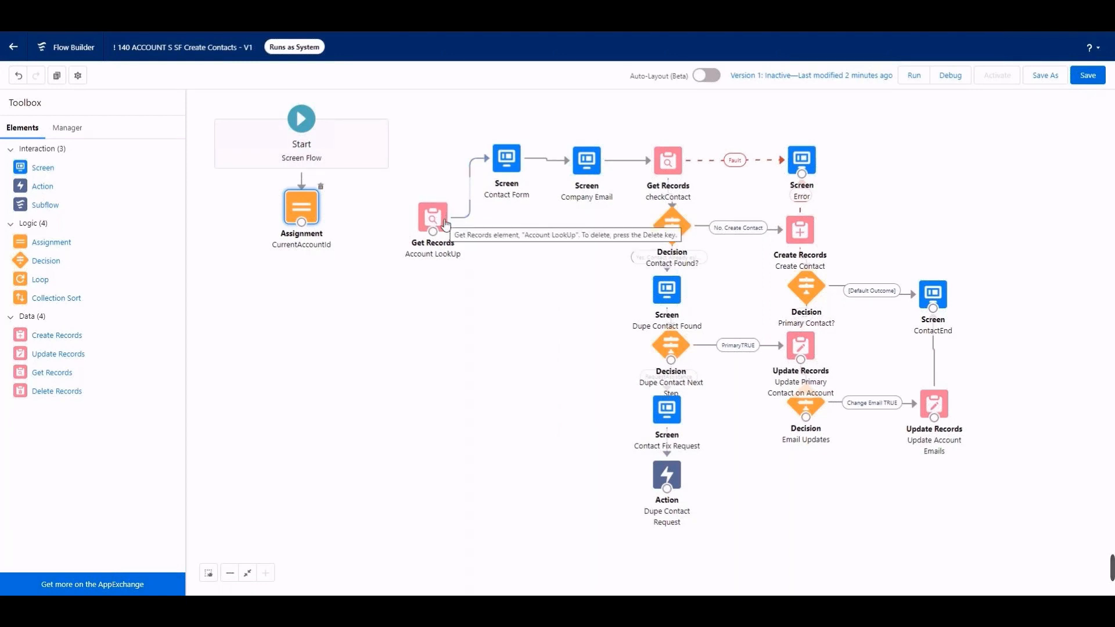
click(1092, 85)
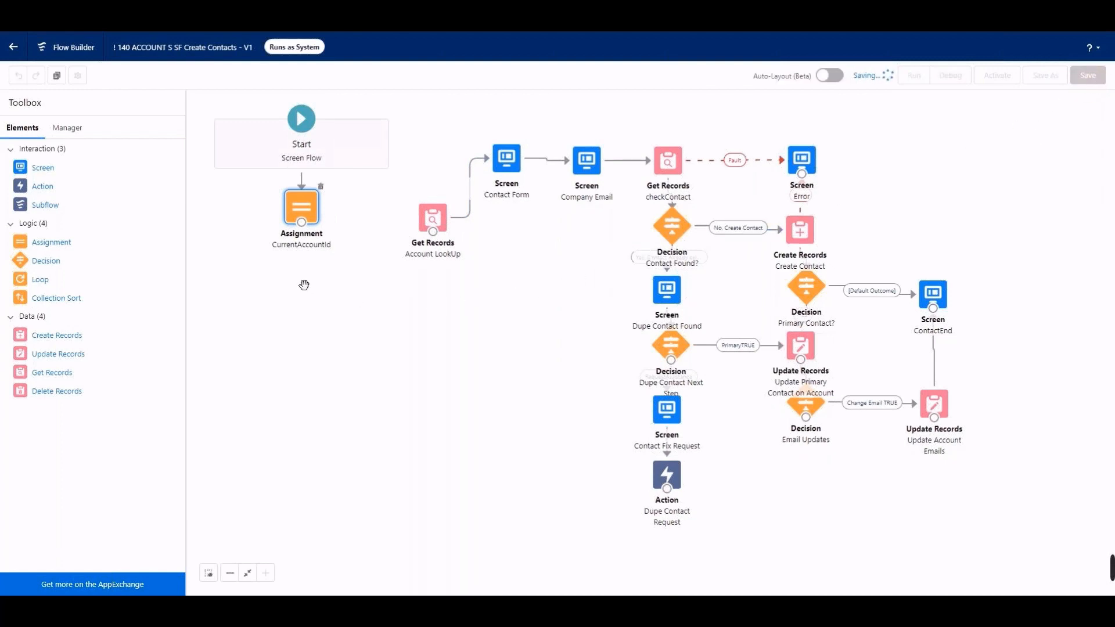
click(995, 108)
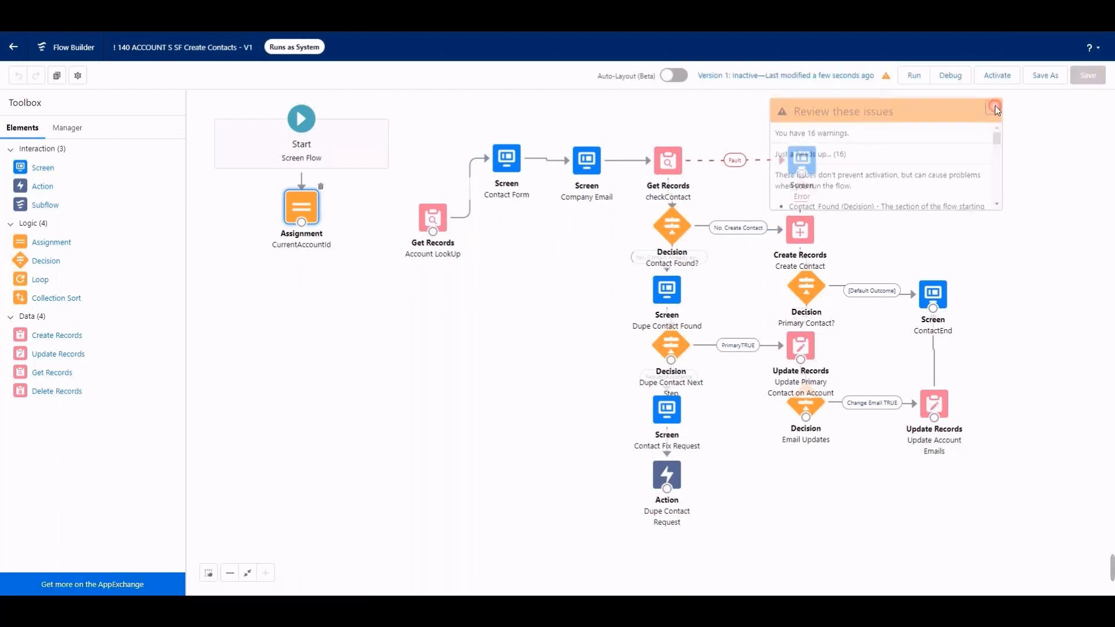
Step: Review the settings of the recordId variable and close it without changes
click(65, 129)
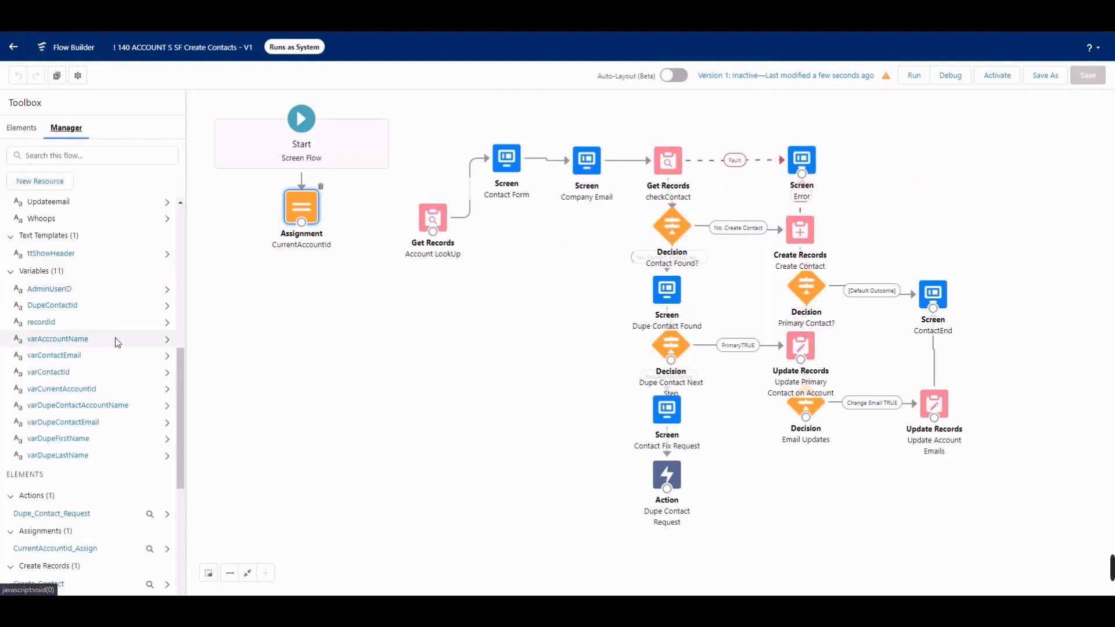
click(49, 323)
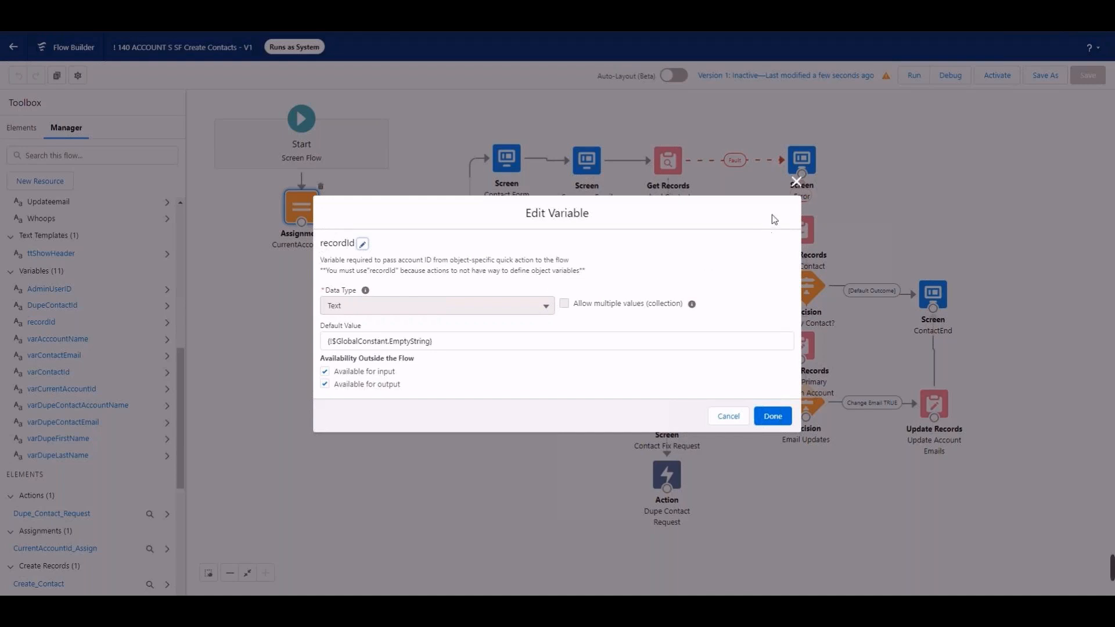
click(797, 183)
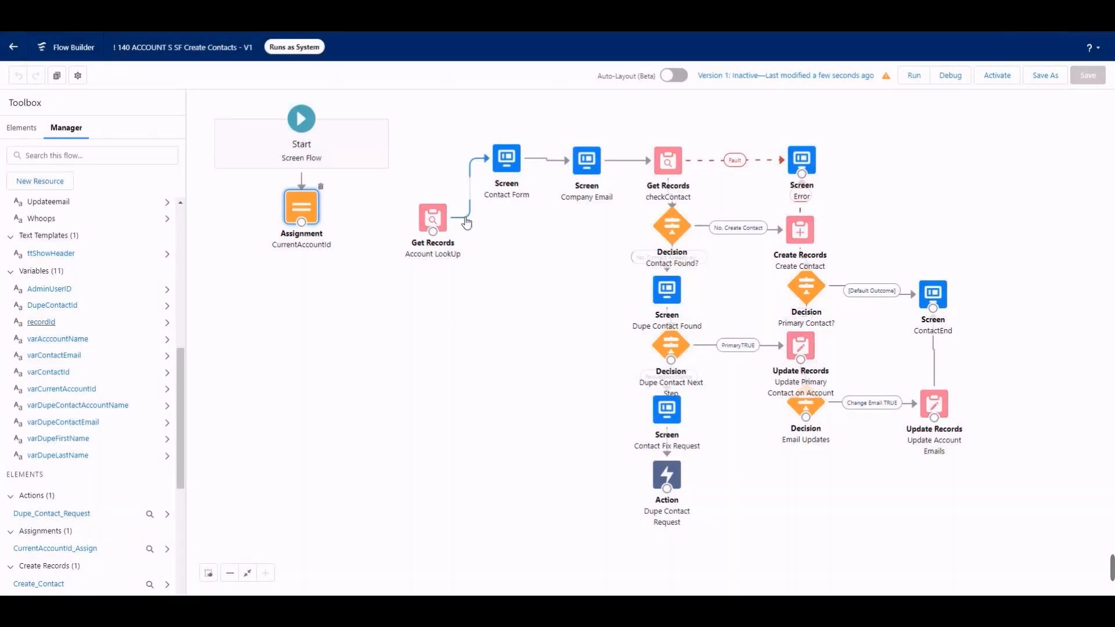
Step: Move the Account LookUp element below the CurrentAccountId assignment and set its Id filter value to the varCurrentAccountId variable
drag(432, 219, 303, 283)
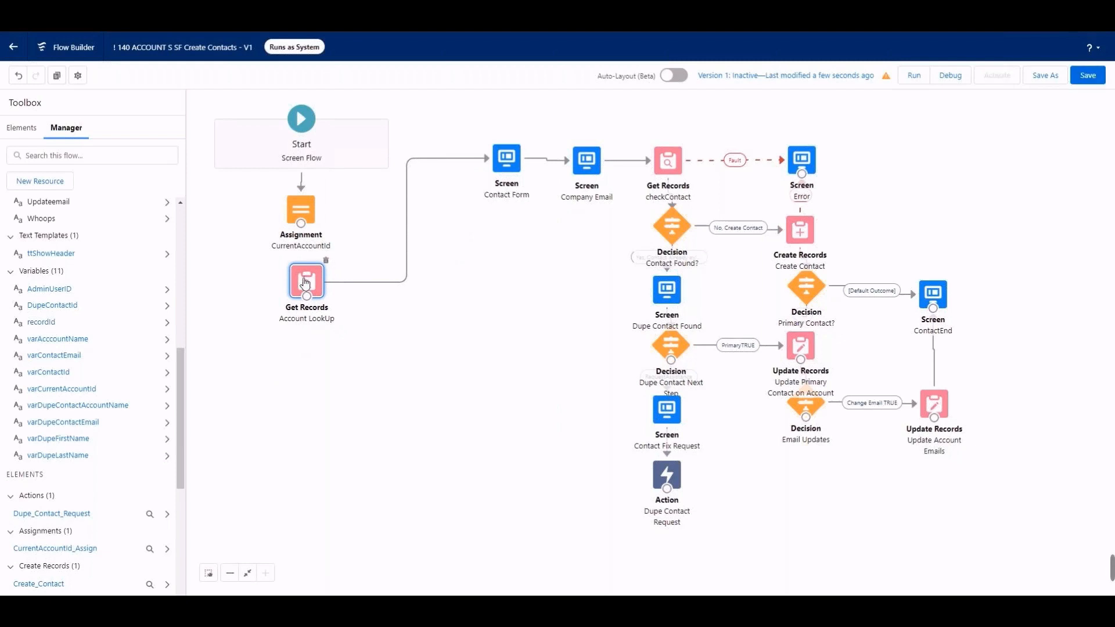
double_click(305, 283)
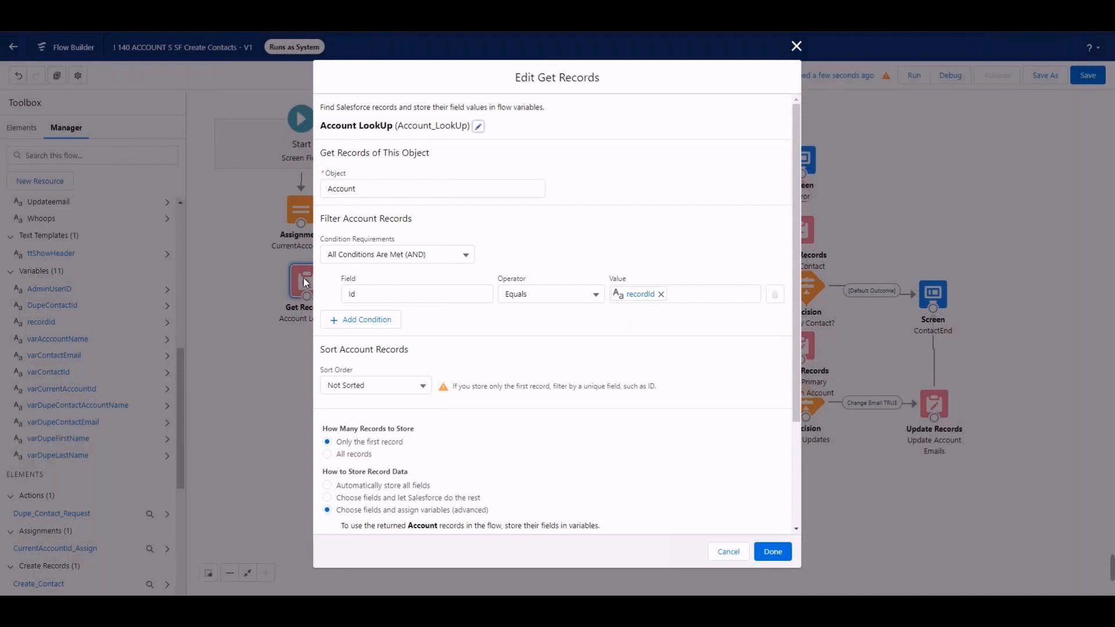
click(661, 298)
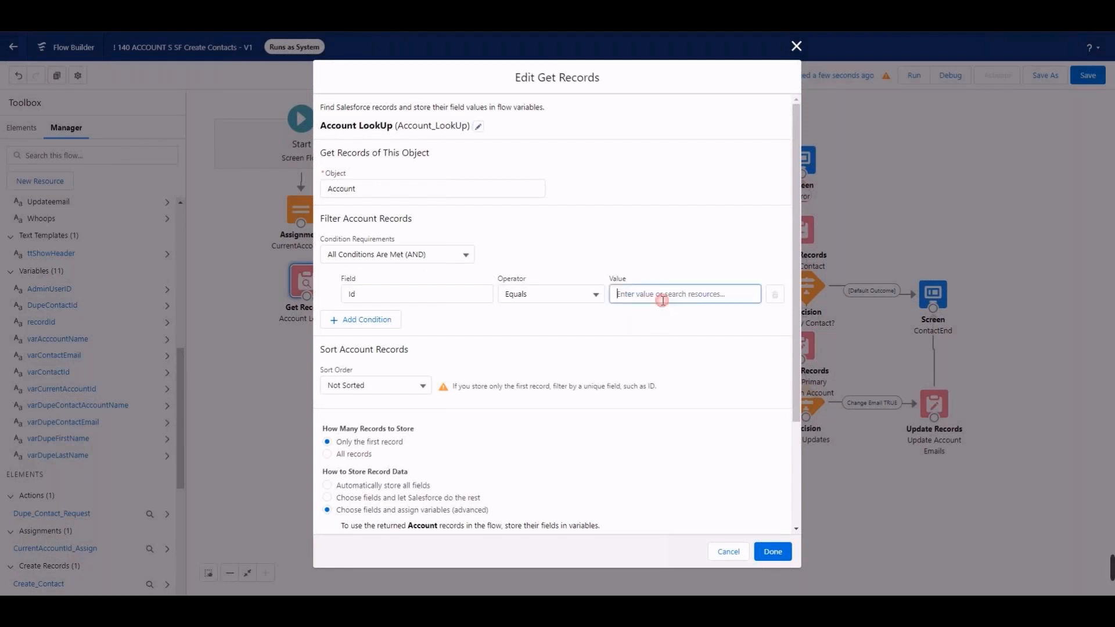
text(acc)
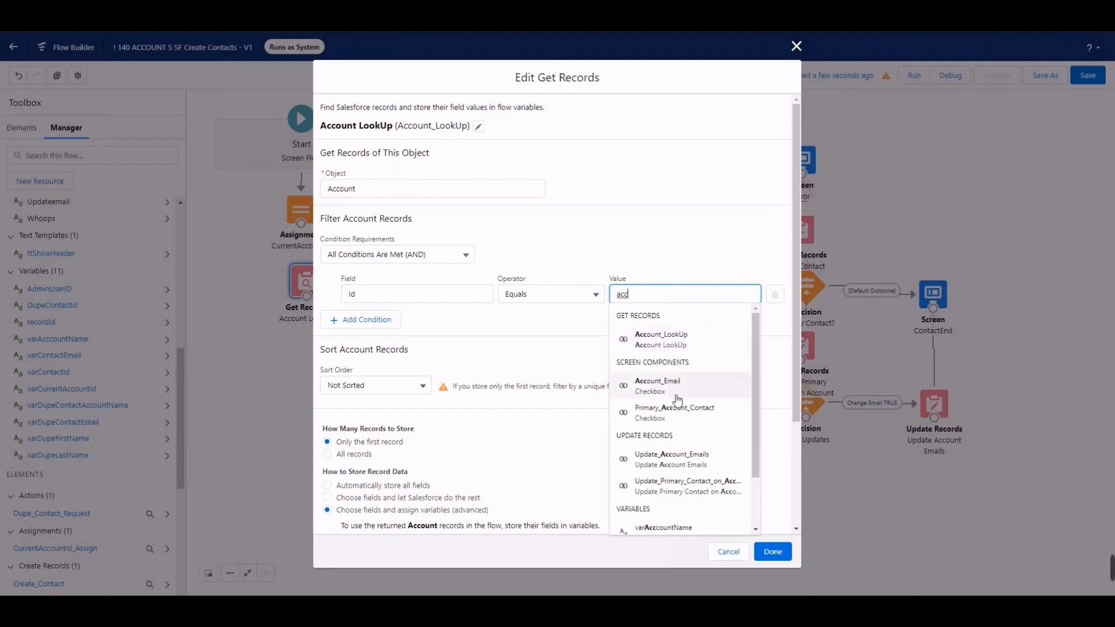
scroll(674, 401, down, 1)
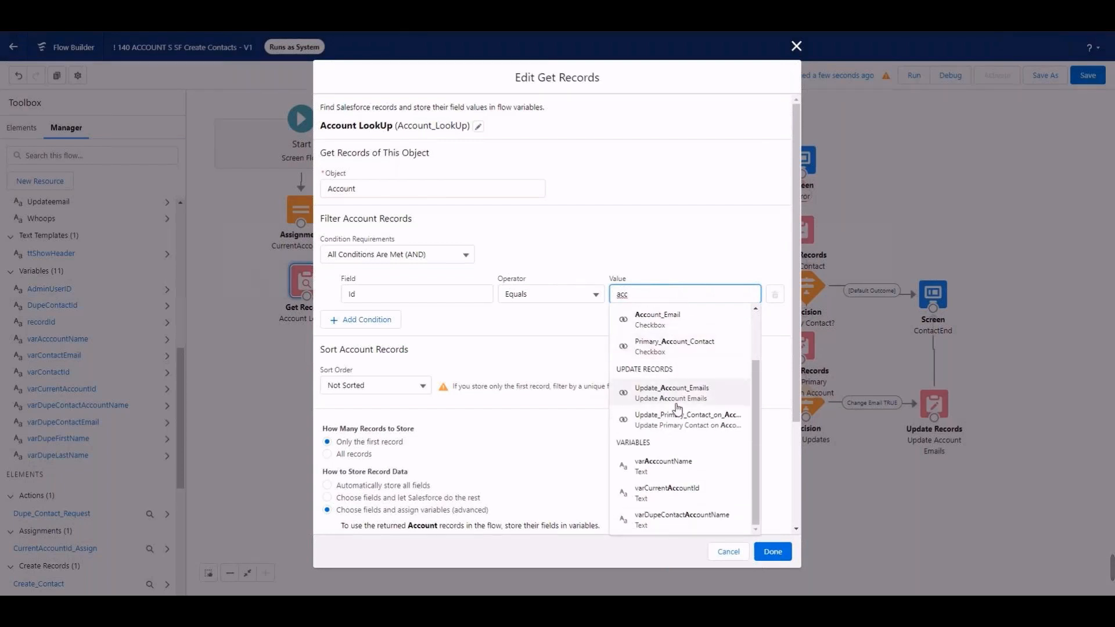
scroll(676, 407, up, 2)
scroll(677, 407, down, 2)
scroll(676, 406, up, 1)
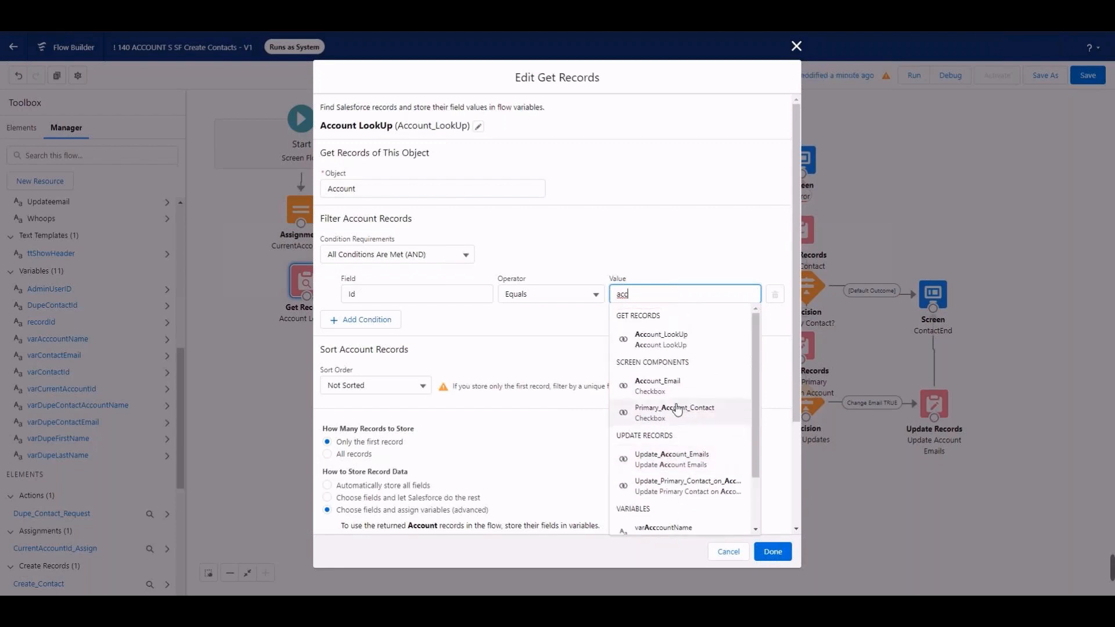
scroll(677, 409, down, 1)
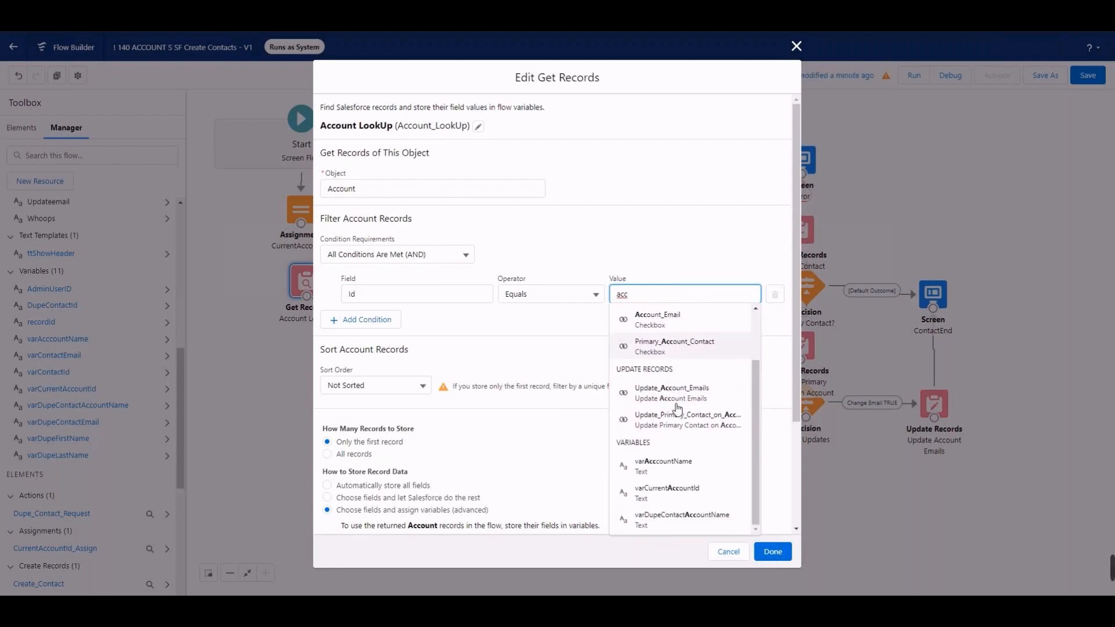
click(666, 493)
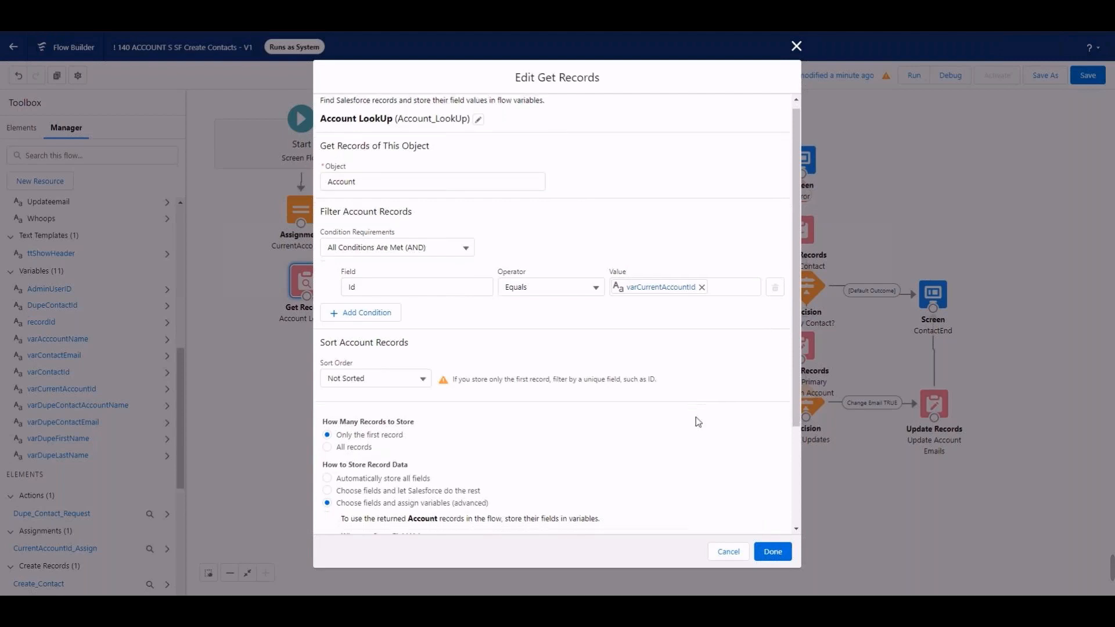
Step: Shorten the Account LookUp element's label to Account and change its API name to Account_Get
scroll(700, 420, down, 2)
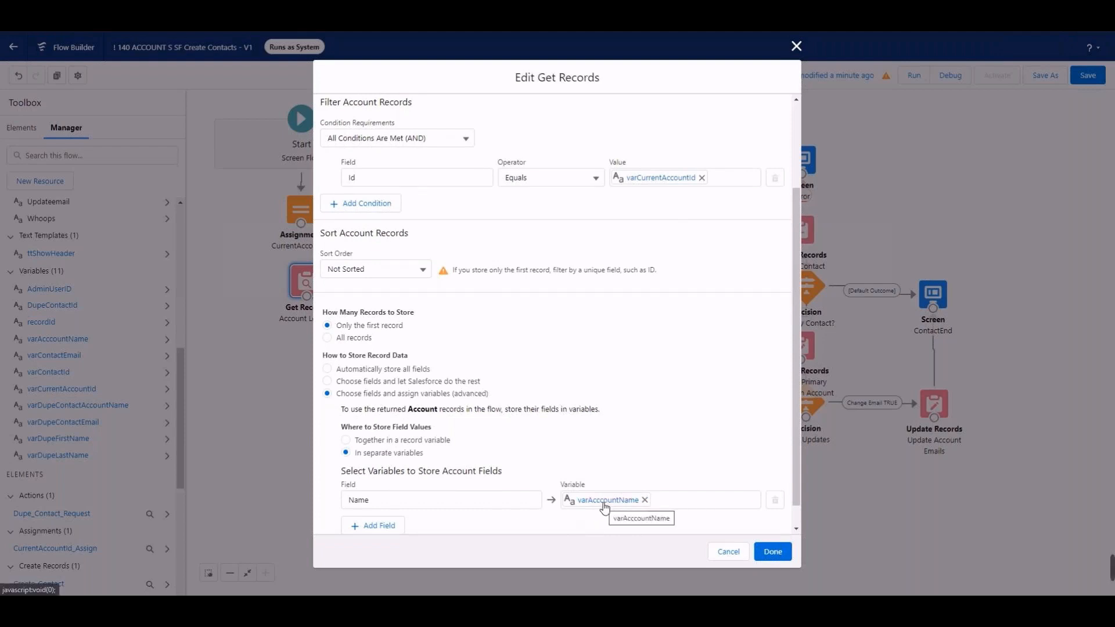
scroll(604, 377, up, 3)
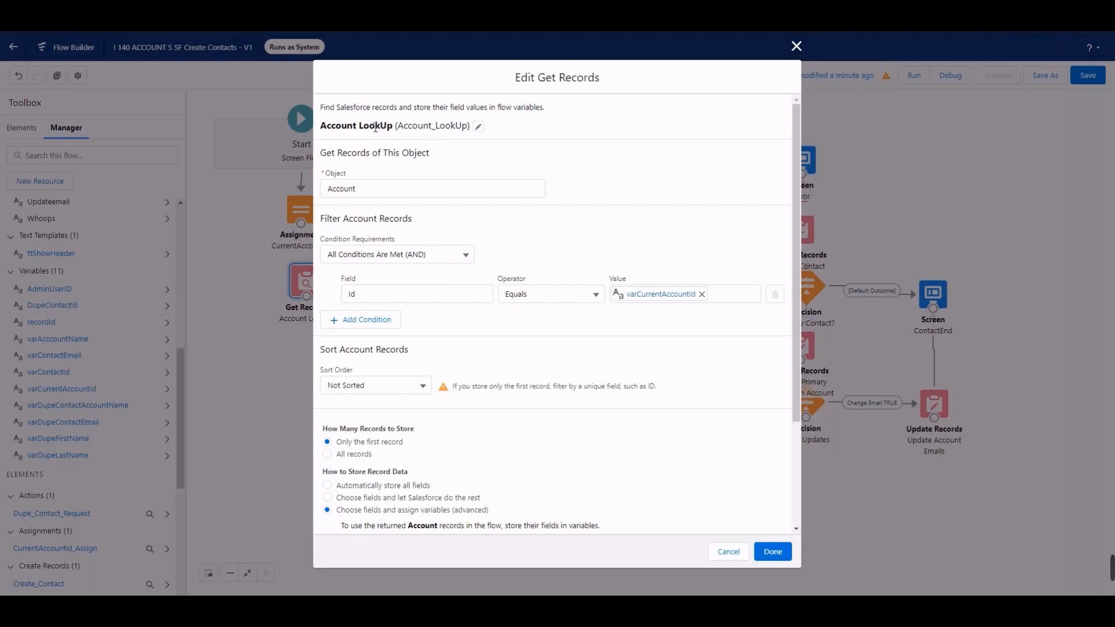
click(477, 128)
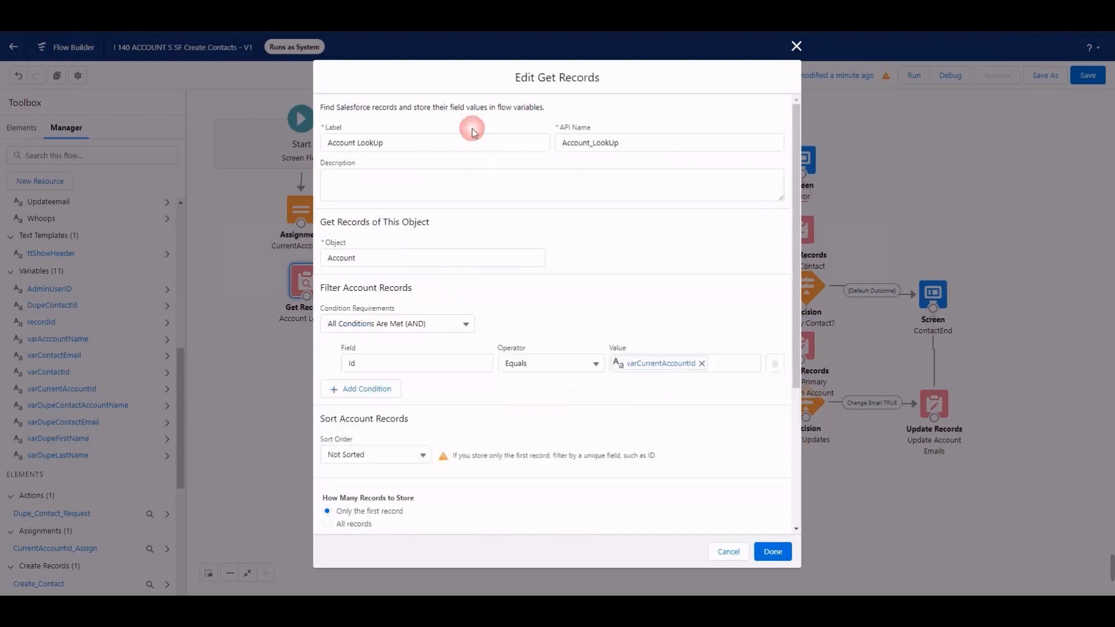
click(393, 142)
key(BackSpace)
key(BackSpace)
key(BackSpace)
key(BackSpace)
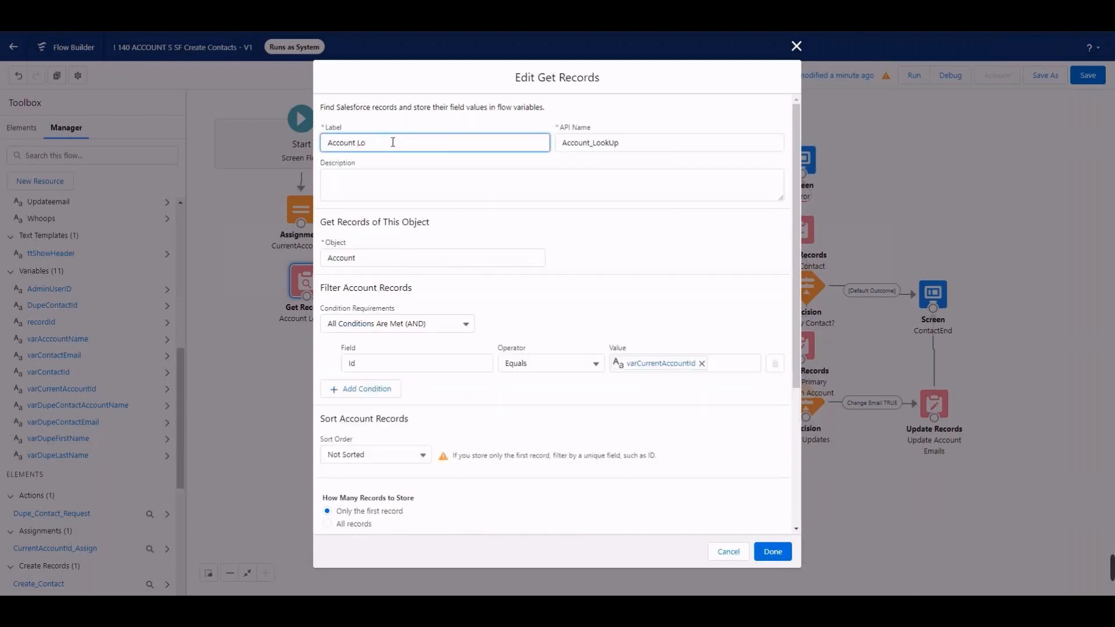
key(BackSpace)
click(634, 143)
key(BackSpace)
key(BackSpace)
key(BackSpace)
key(BackSpace)
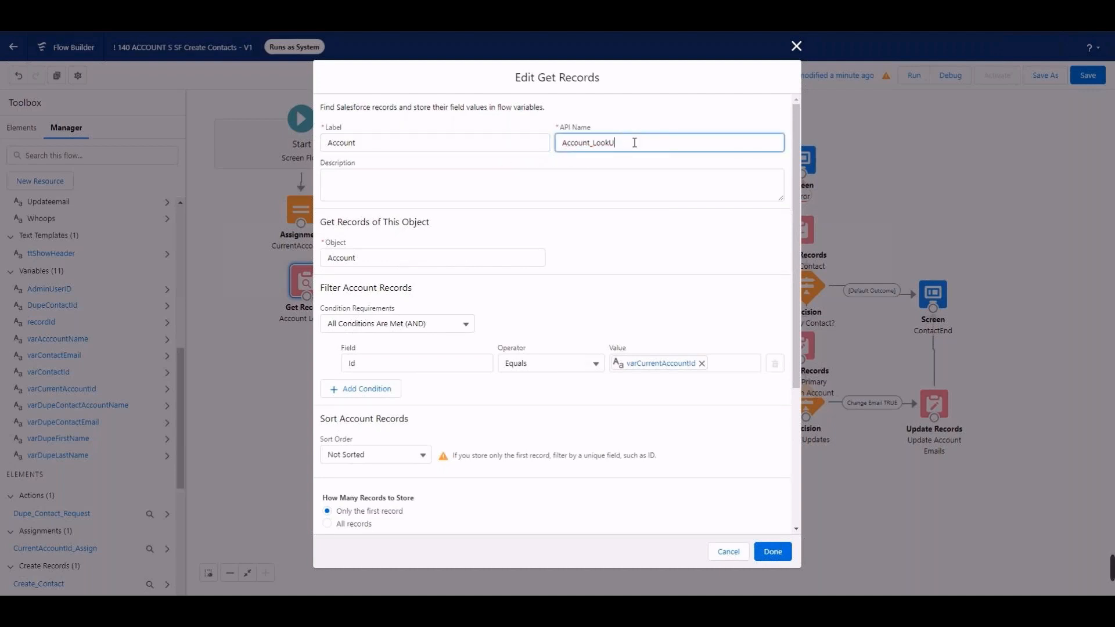
text(Get)
Step: Extend the Get Records element's label to Current Account and its API name to CurrentAccount_Get
click(329, 144)
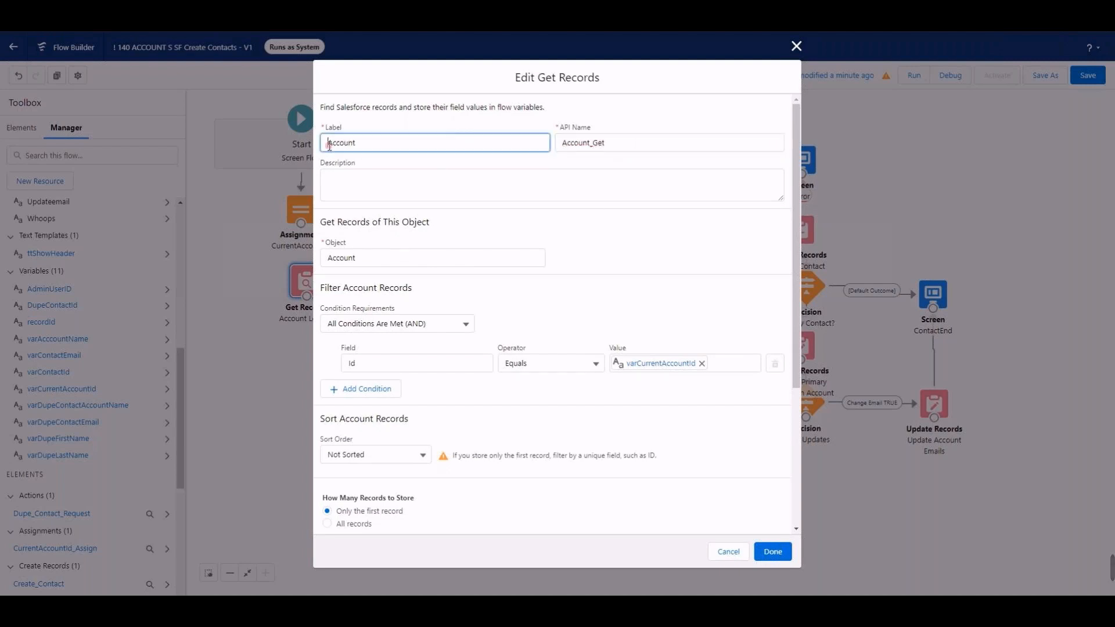
text(Current)
click(563, 144)
text(Cu)
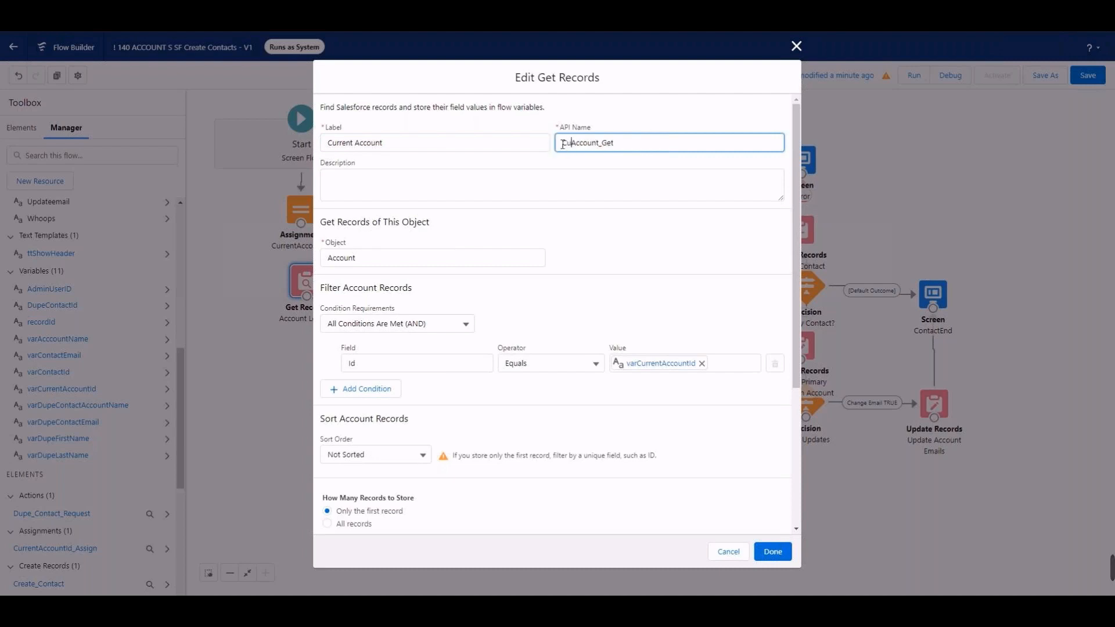
text(rrent)
click(687, 304)
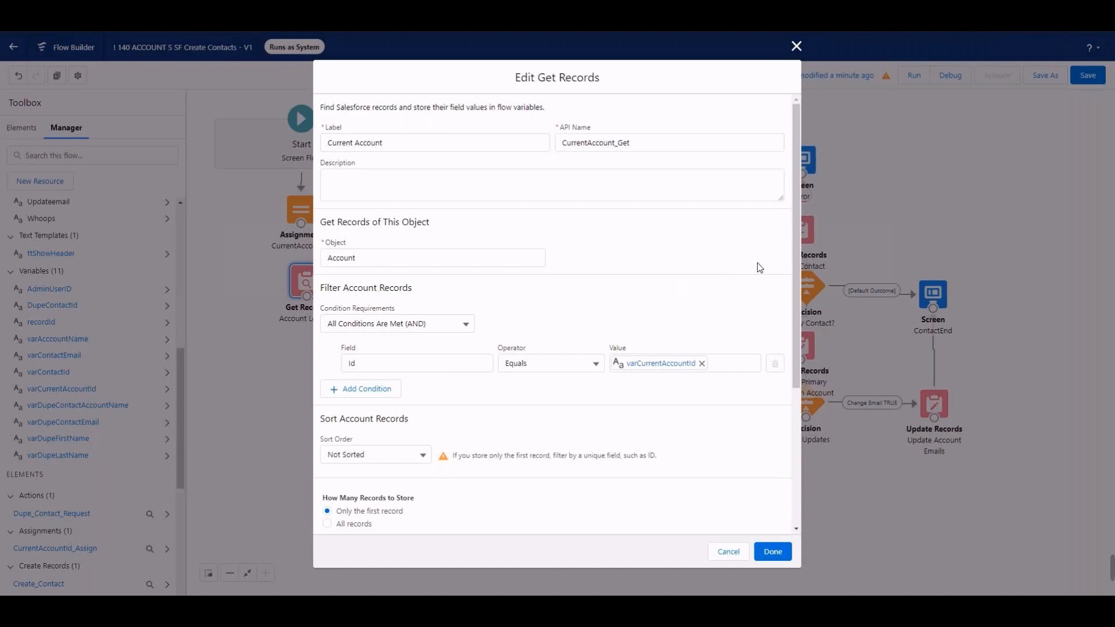
Step: Make the Current Account element automatically store all fields, deleting its manual variable assignments, and connect the CurrentAccountId assignment to it
scroll(758, 268, down, 3)
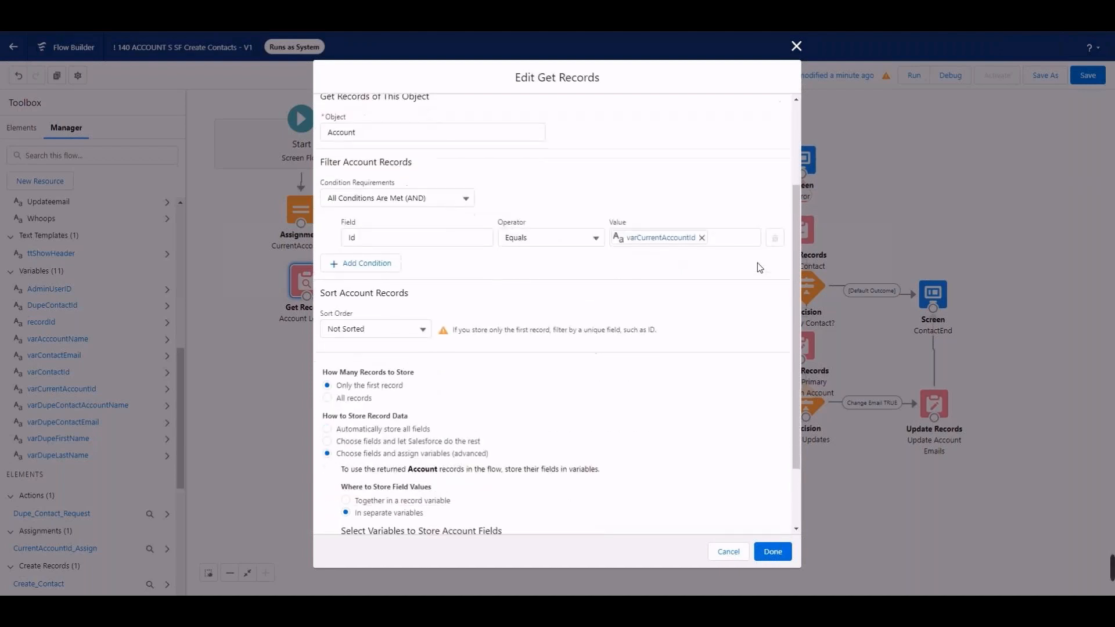
scroll(757, 267, up, 3)
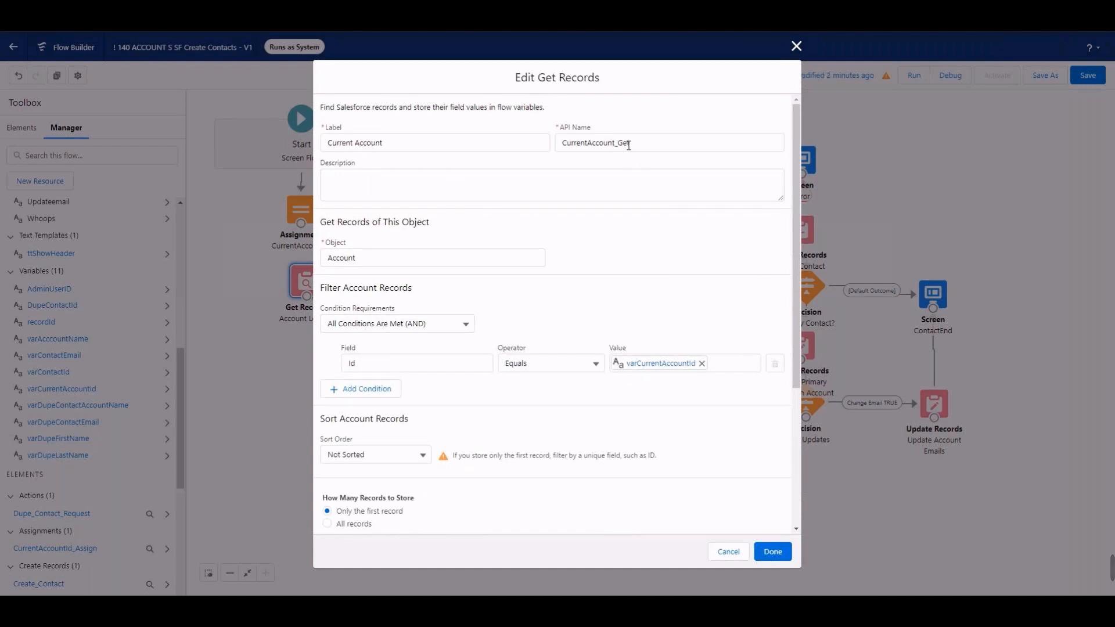
scroll(667, 296, down, 4)
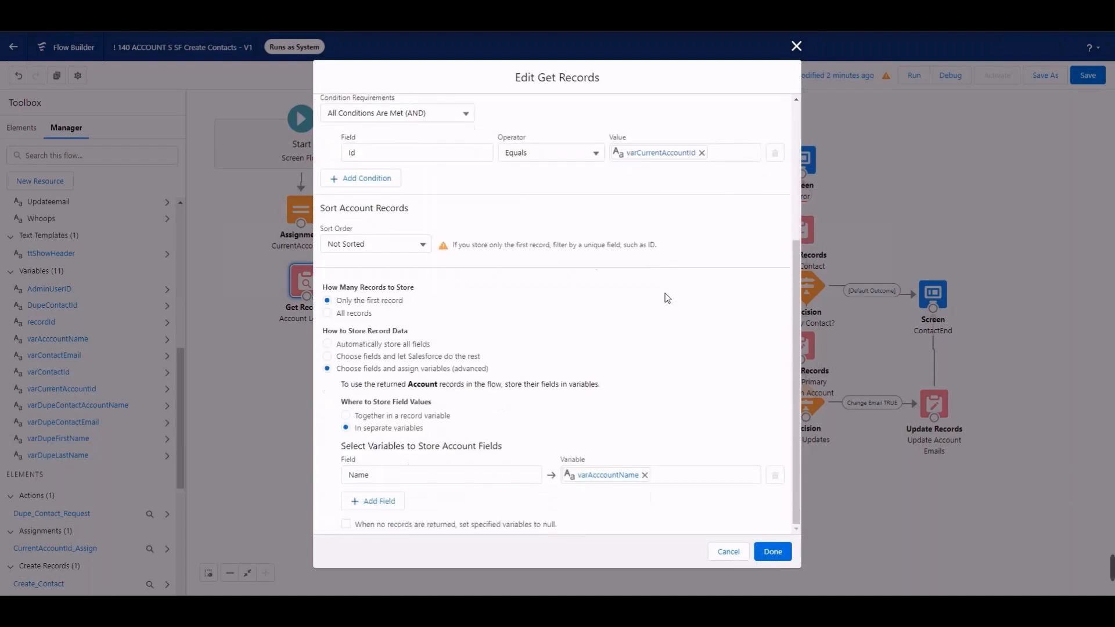
click(327, 343)
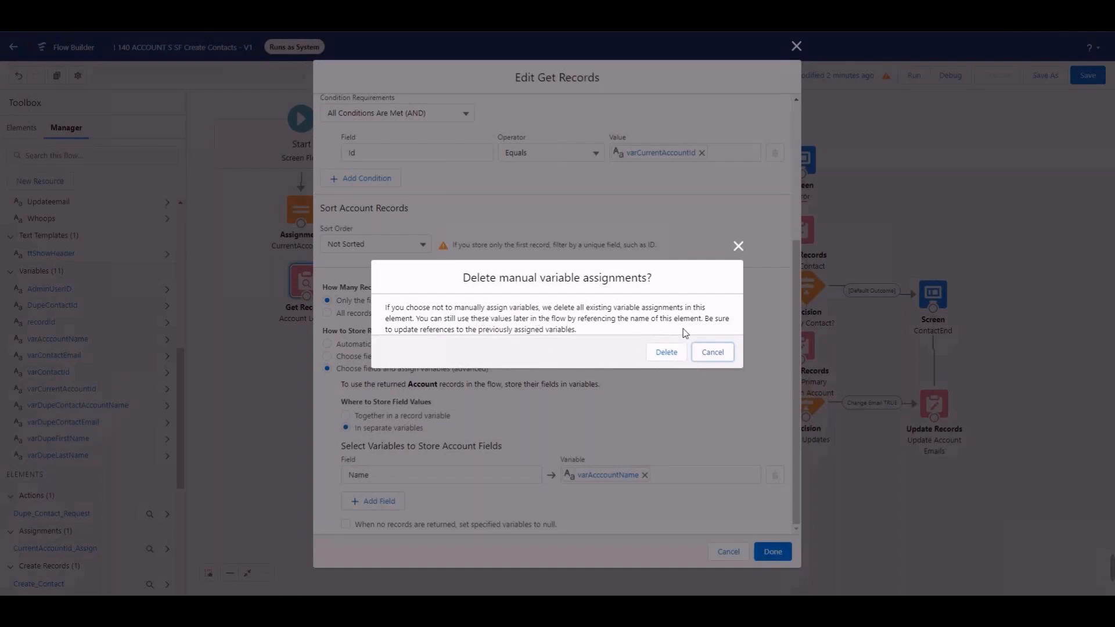
click(666, 352)
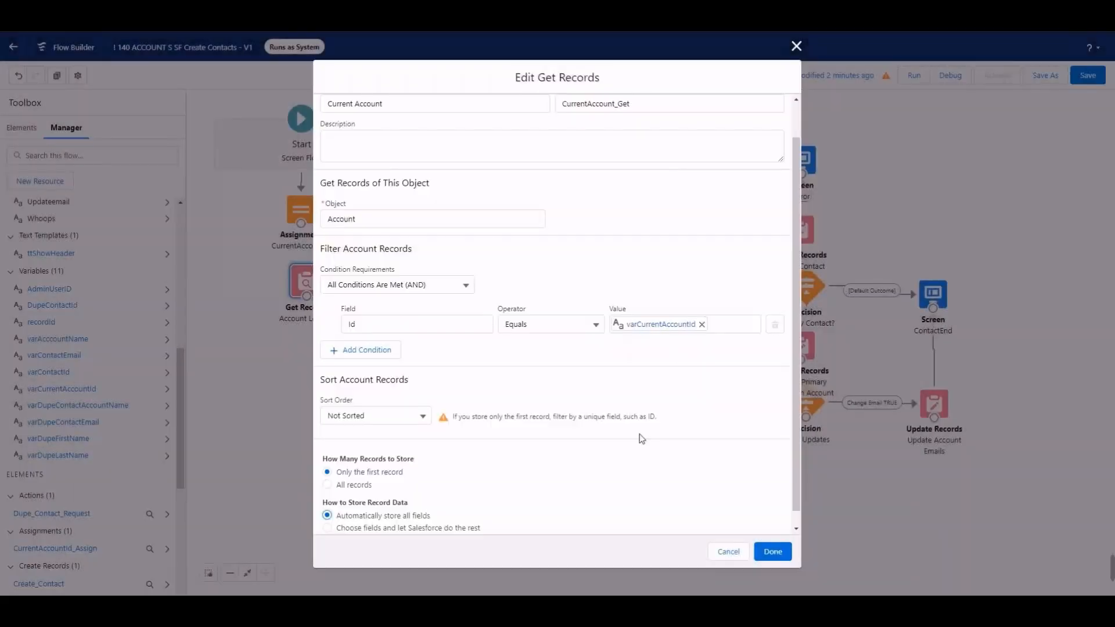
scroll(622, 478, down, 1)
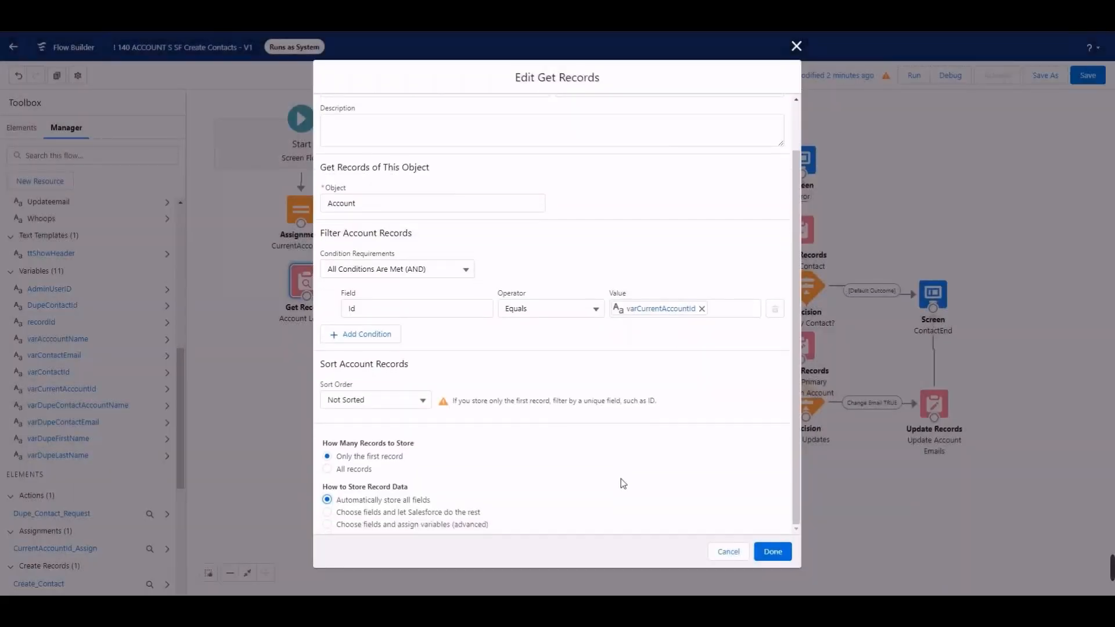
scroll(621, 484, up, 1)
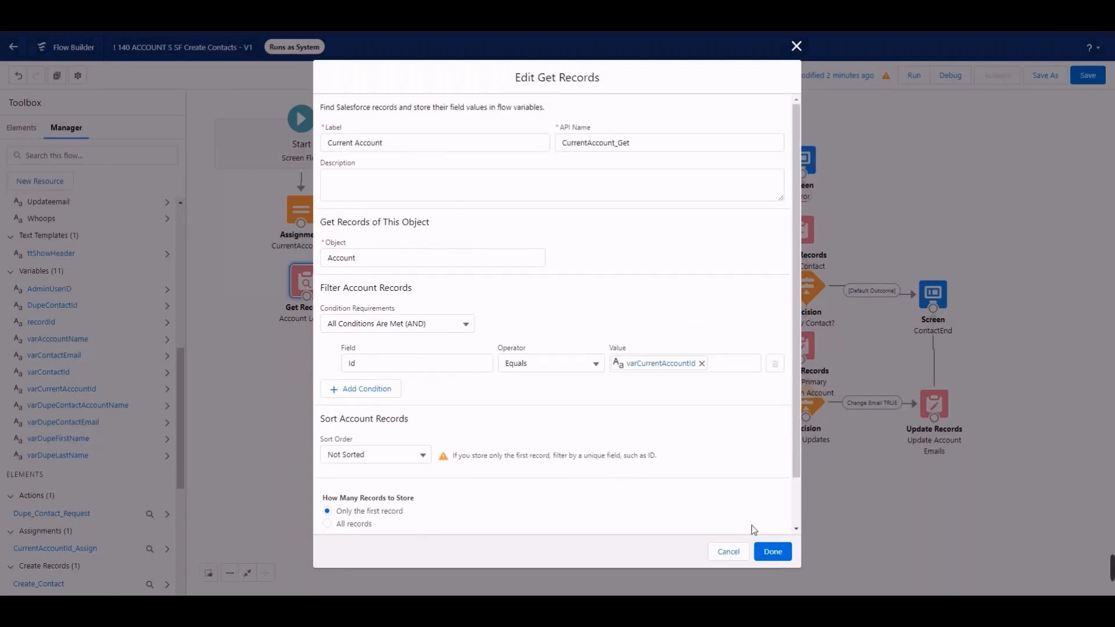
click(771, 551)
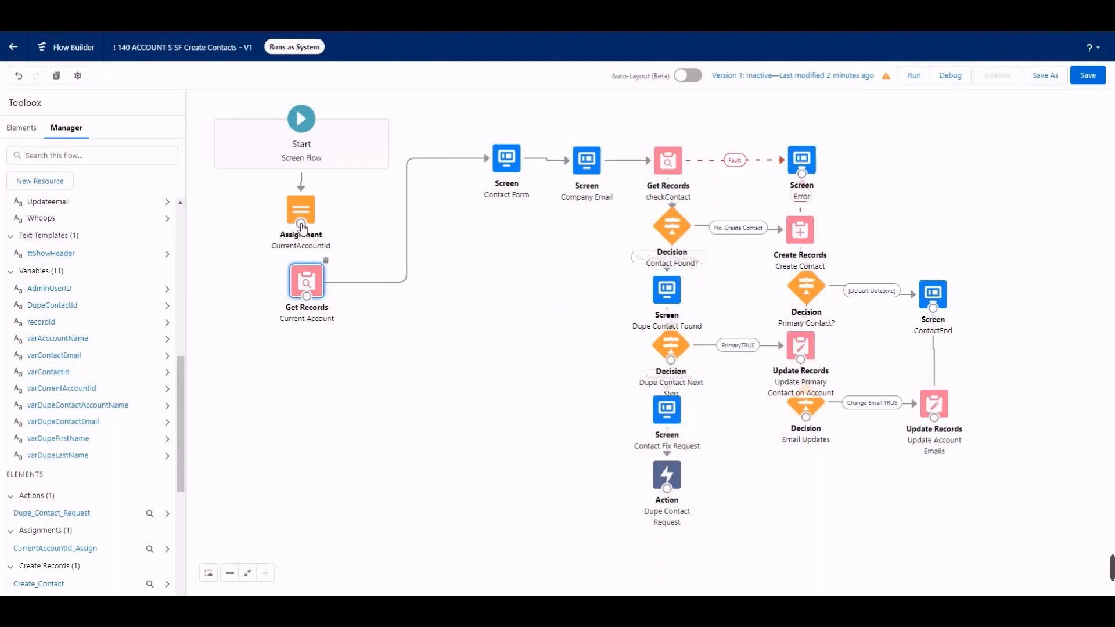
drag(300, 223, 308, 295)
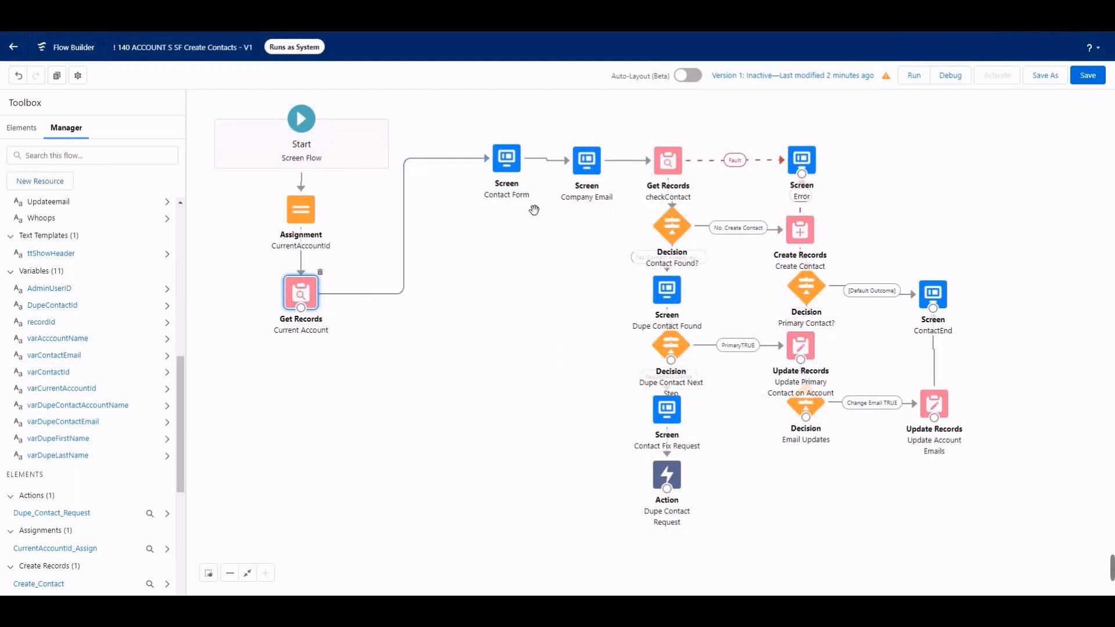
Step: Open the Contact Form screen element and change its API name to ContactForm_Screen
double_click(511, 154)
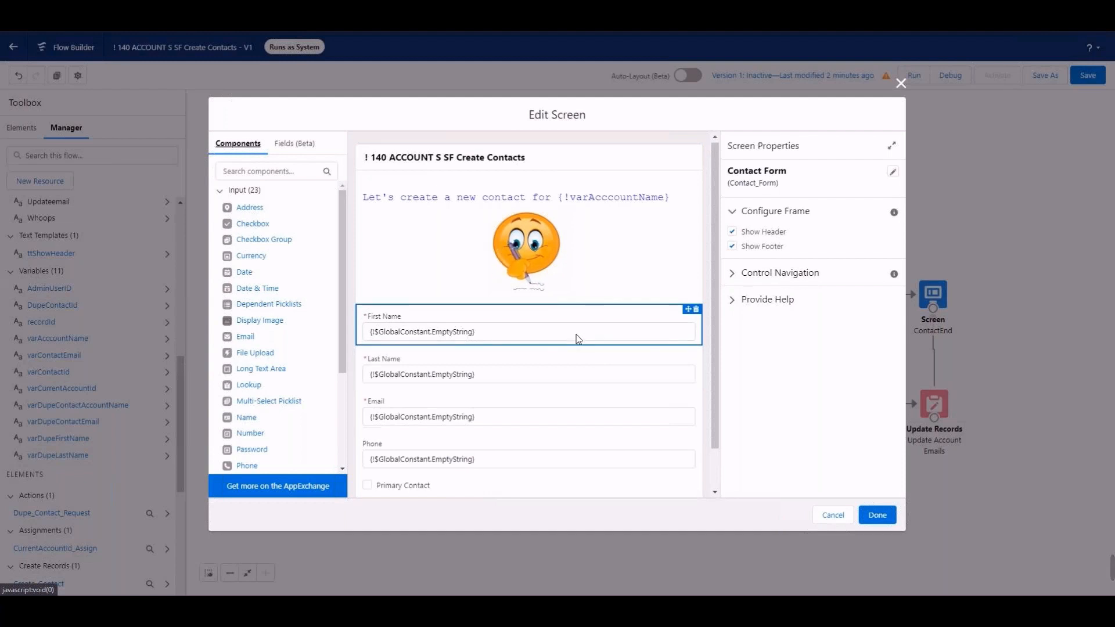
scroll(576, 334, down, 1)
scroll(576, 339, up, 1)
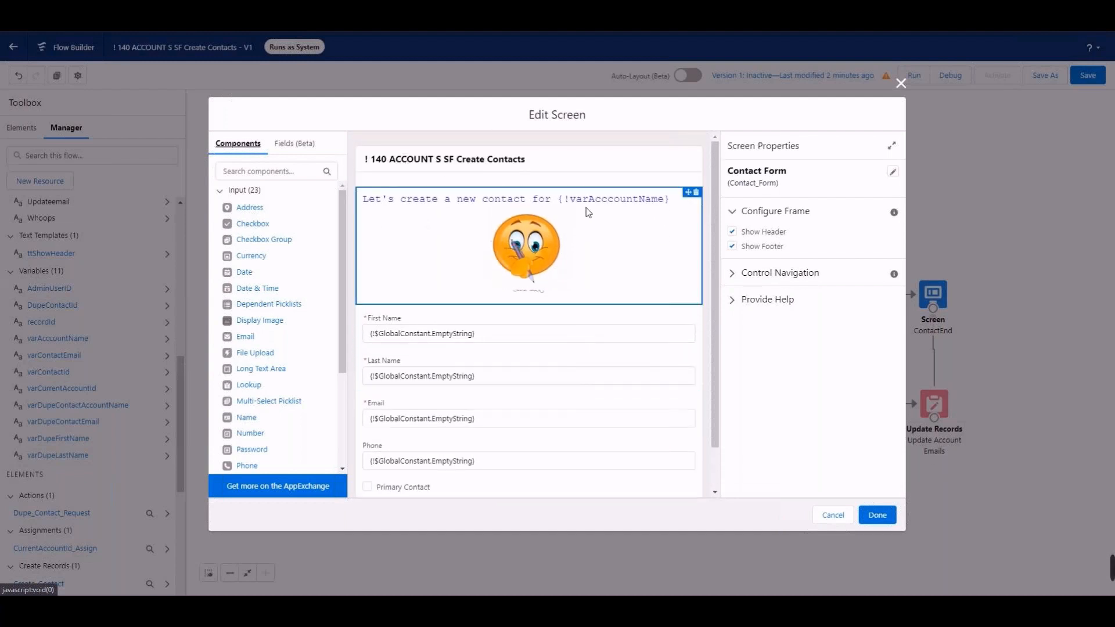
click(586, 166)
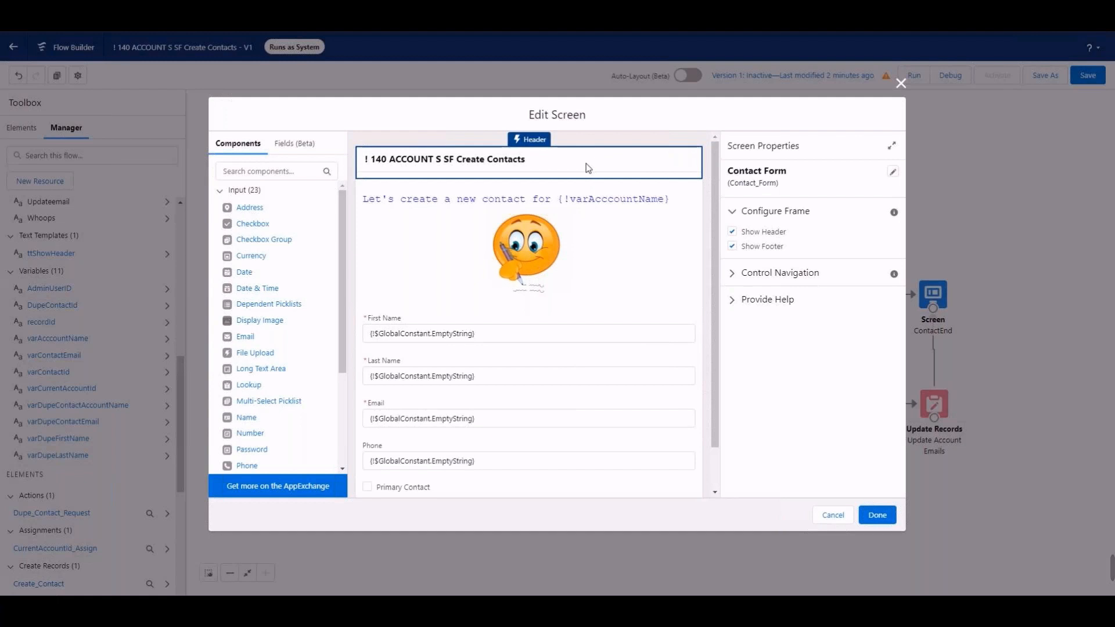
click(894, 175)
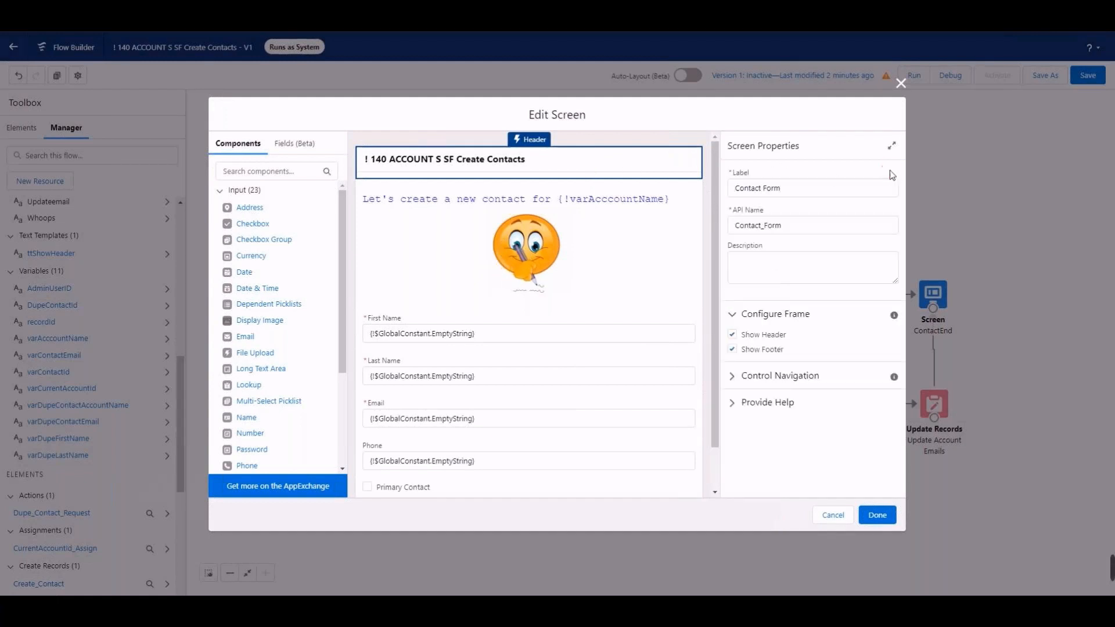
click(765, 227)
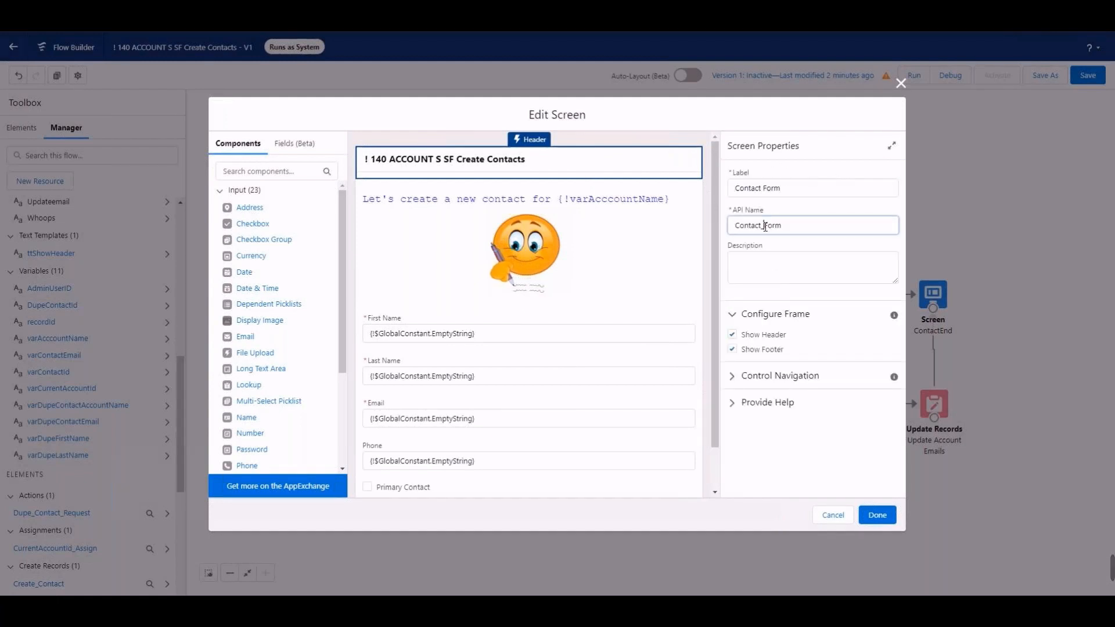
key(BackSpace)
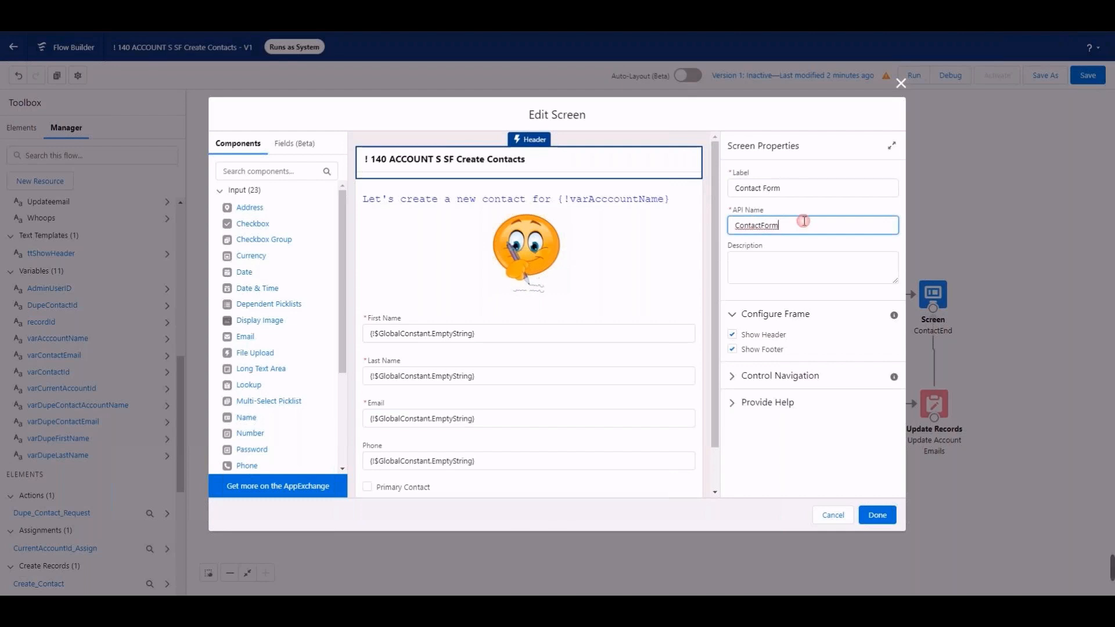
text(_Scr)
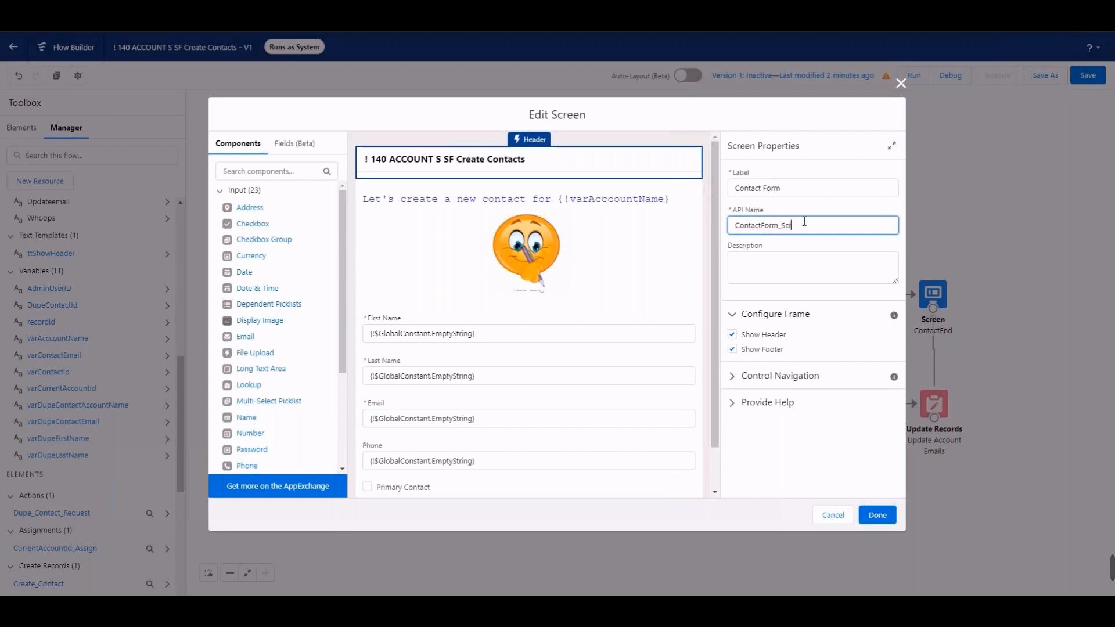
text(een)
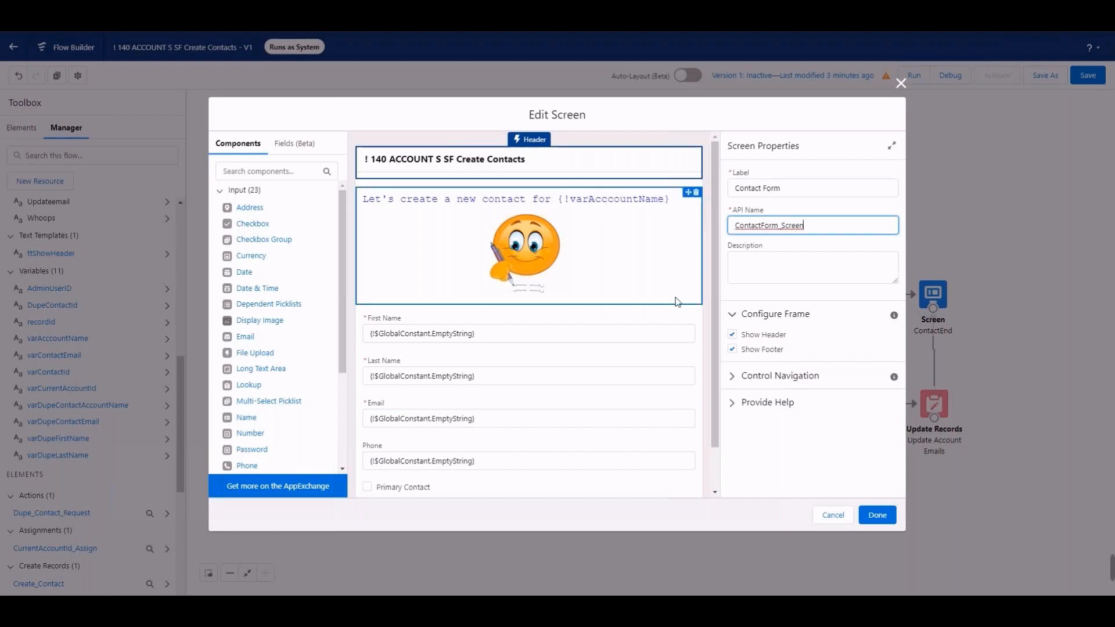
Step: Hide the Contact Form screen's header, enable its Next or Finish navigation and disable Previous
click(733, 335)
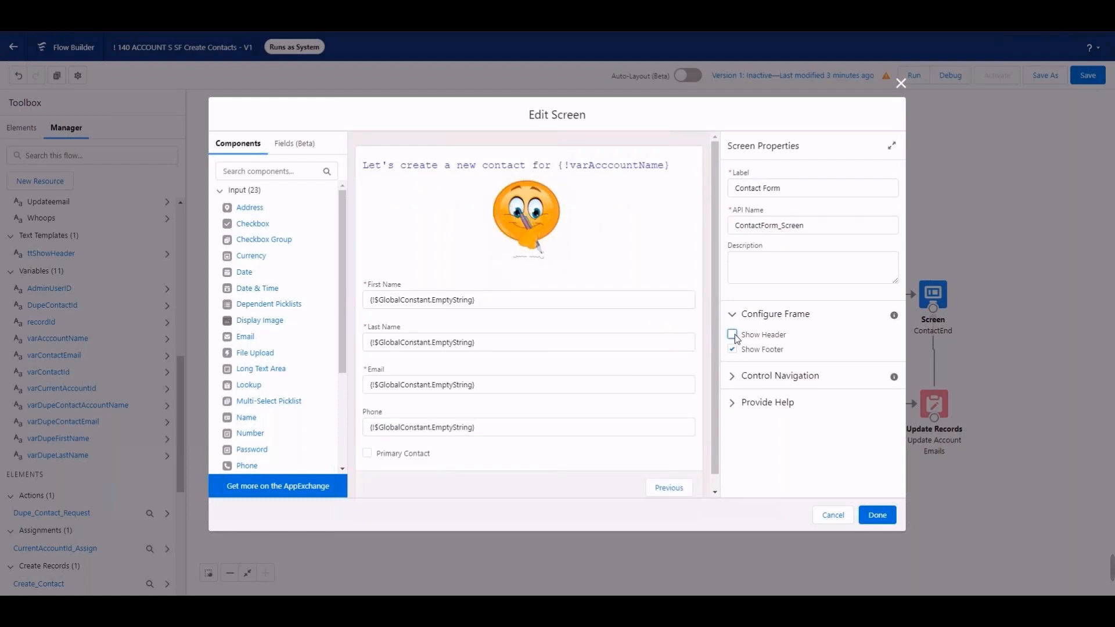
click(735, 375)
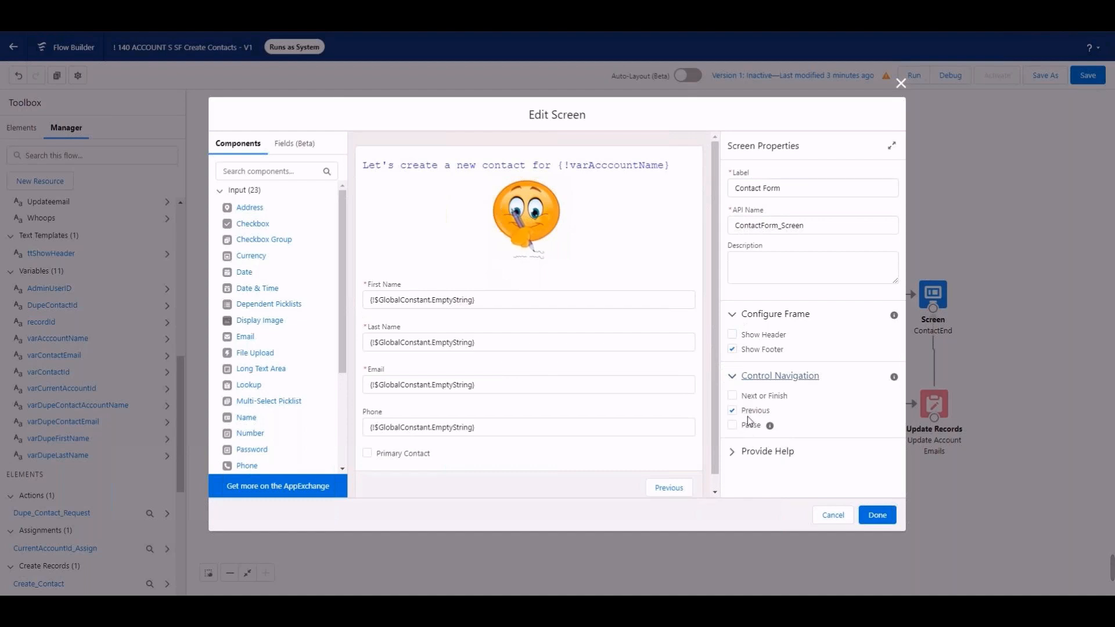
click(733, 395)
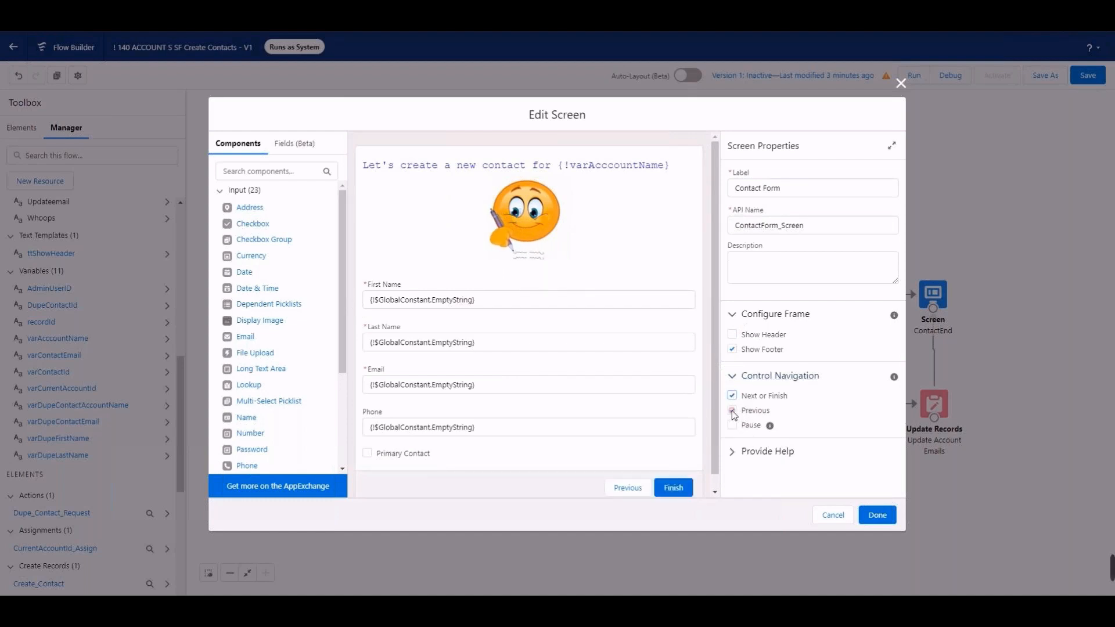
click(733, 410)
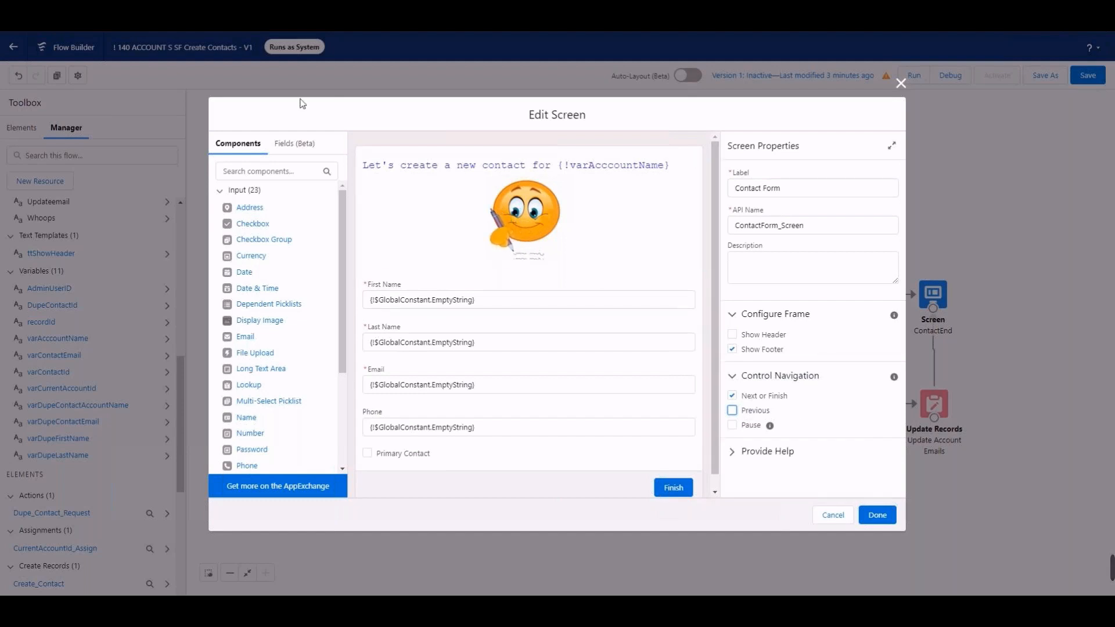
Step: Change the First Name field's API name to FirstName_Input and copy the _Input suffix
click(544, 299)
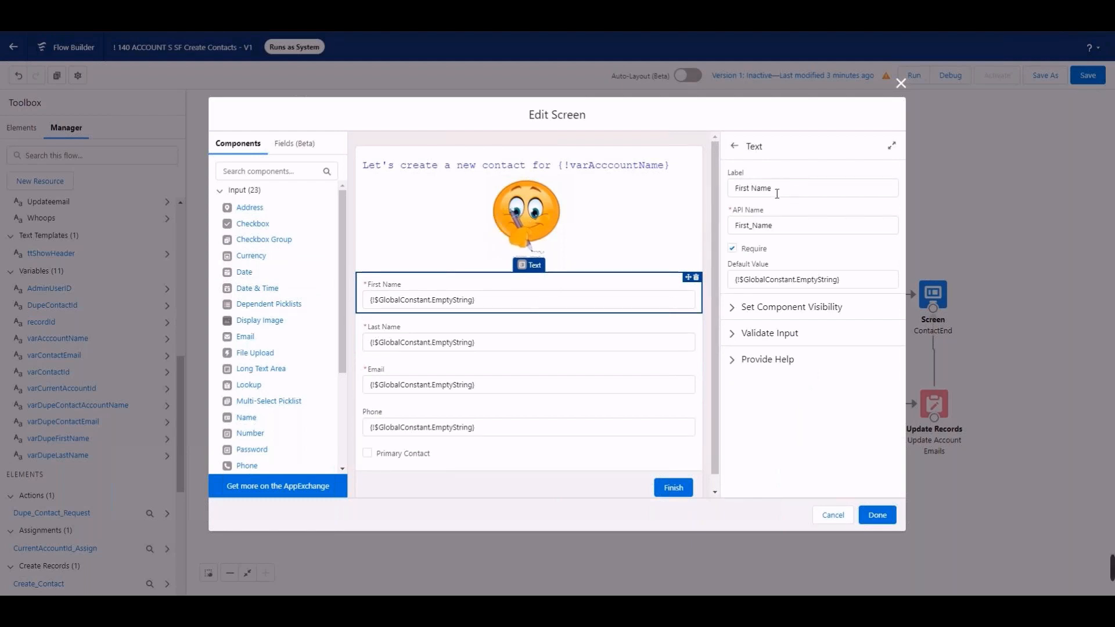
click(753, 225)
key(BackSpace)
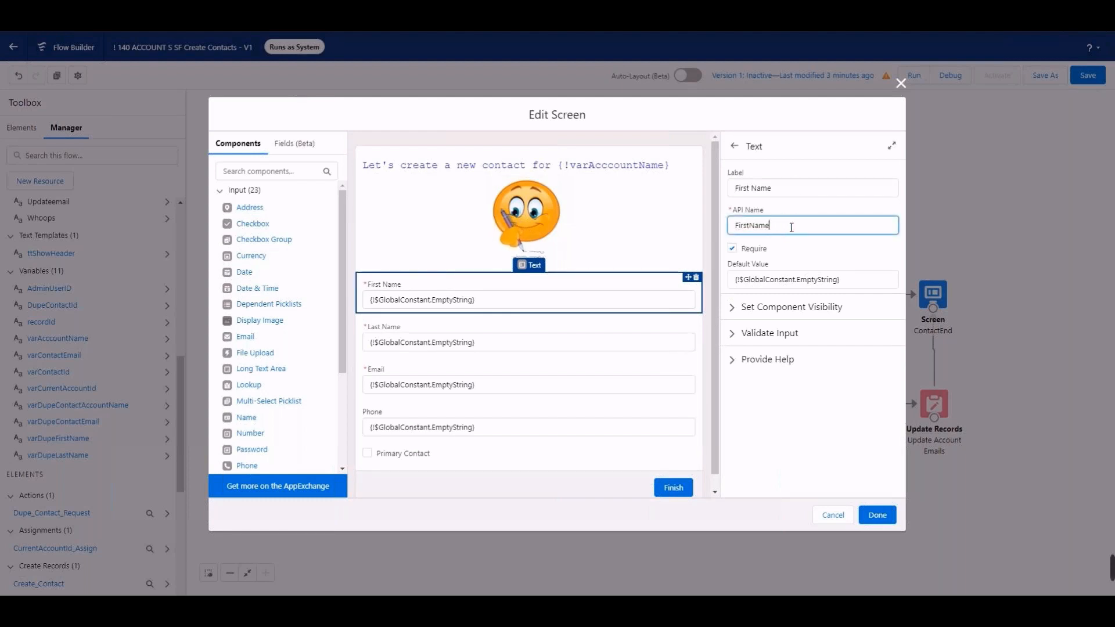
text(_)
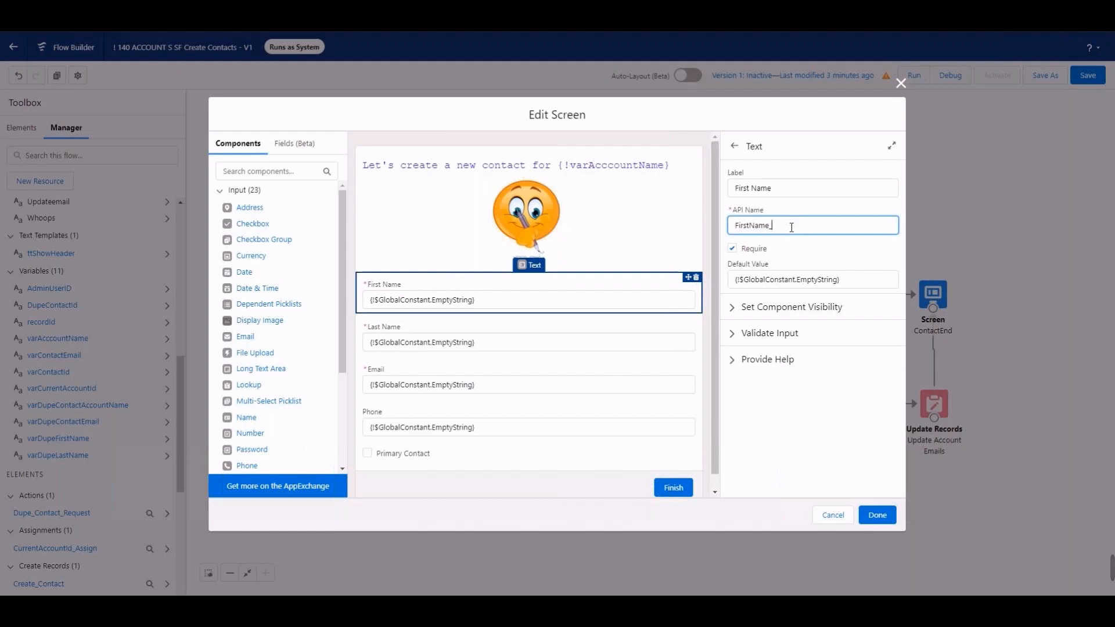
text(In)
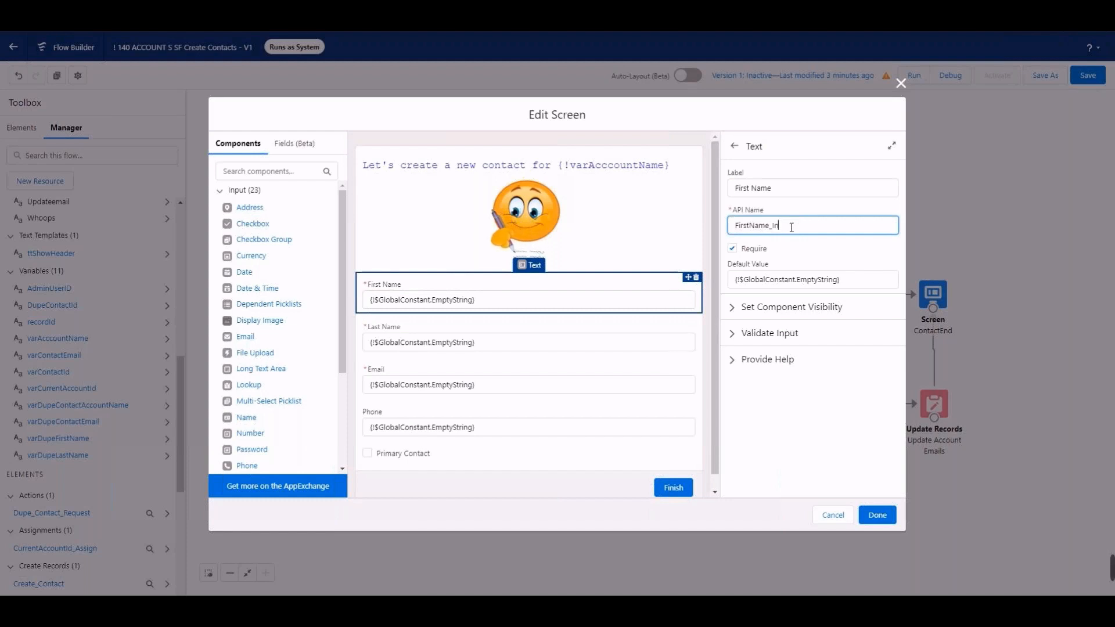
text(put)
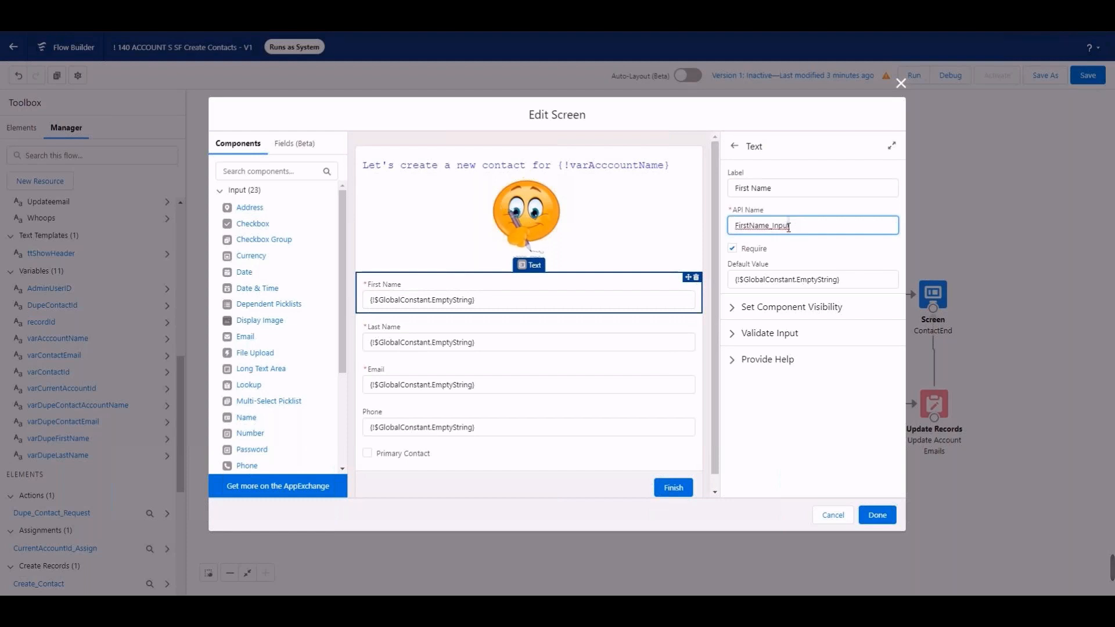
drag(791, 226, 771, 231)
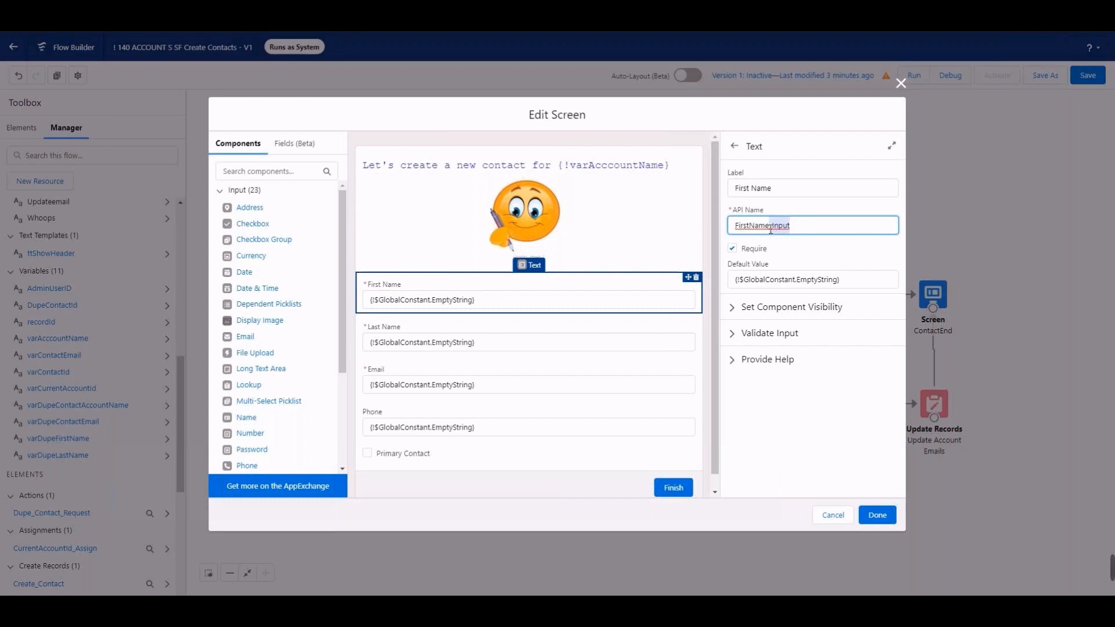
right_click(771, 231)
click(804, 269)
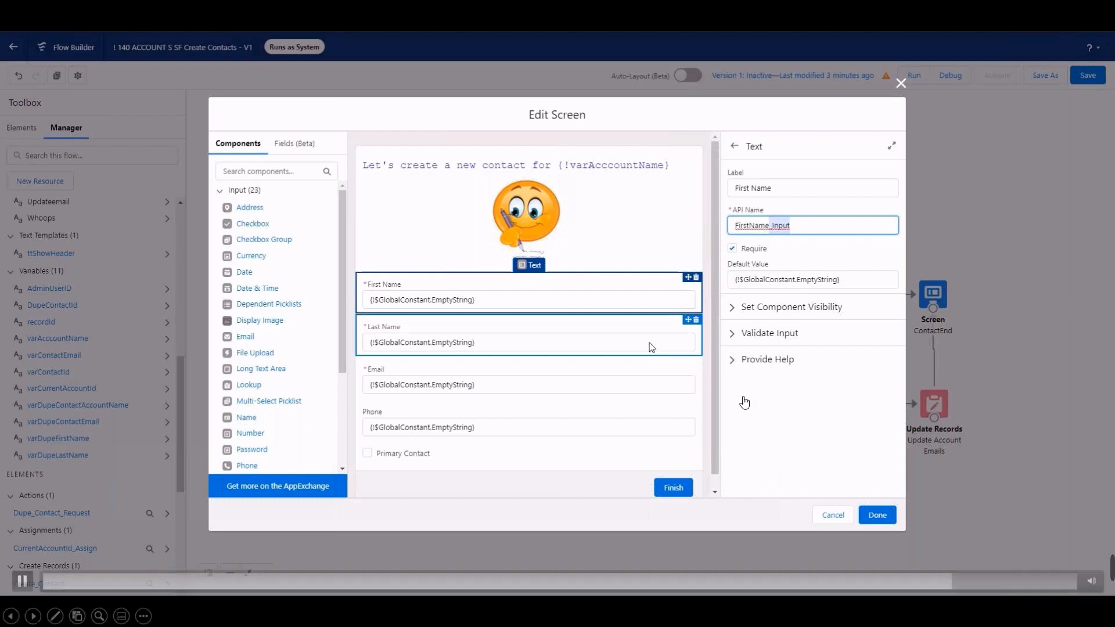
Step: Change the Last Name field's API name to LastName_Input
click(637, 344)
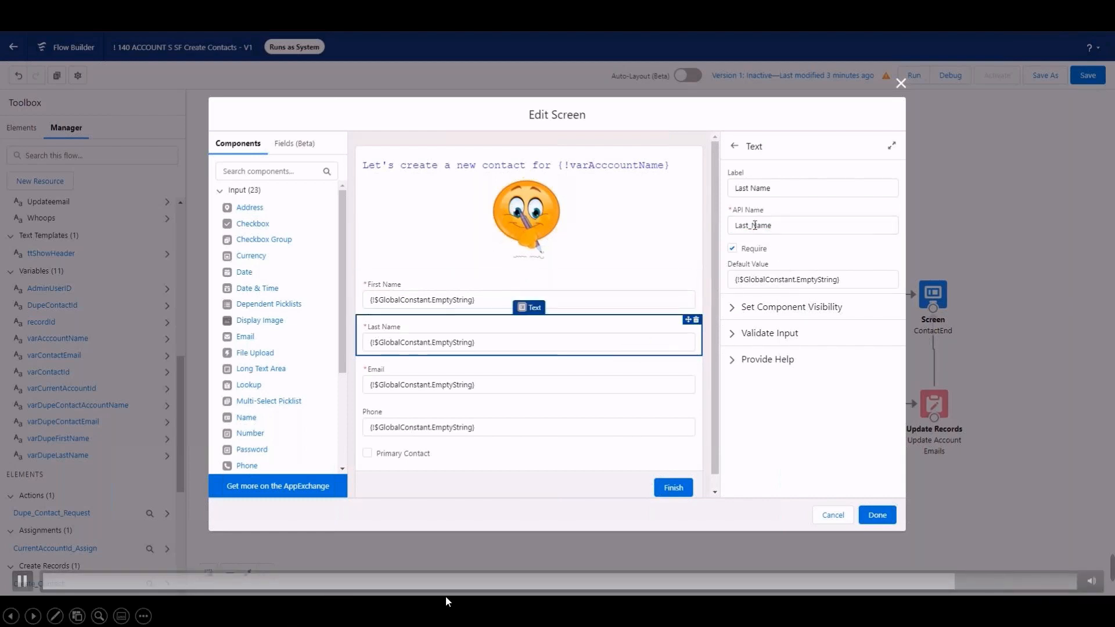
click(752, 225)
key(BackSpace)
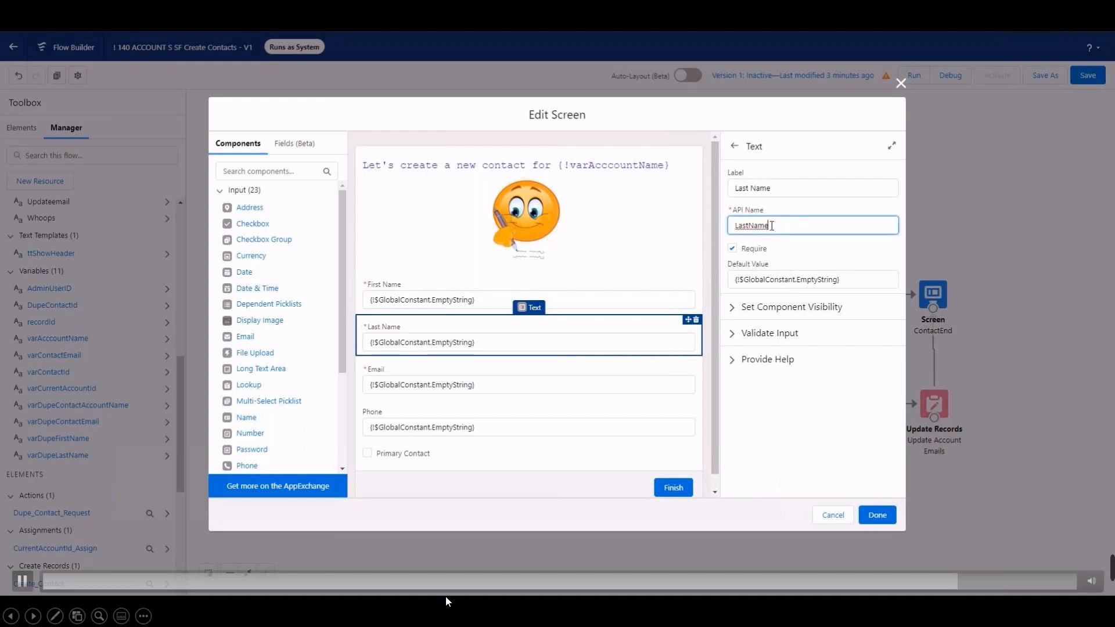
right_click(770, 226)
click(794, 359)
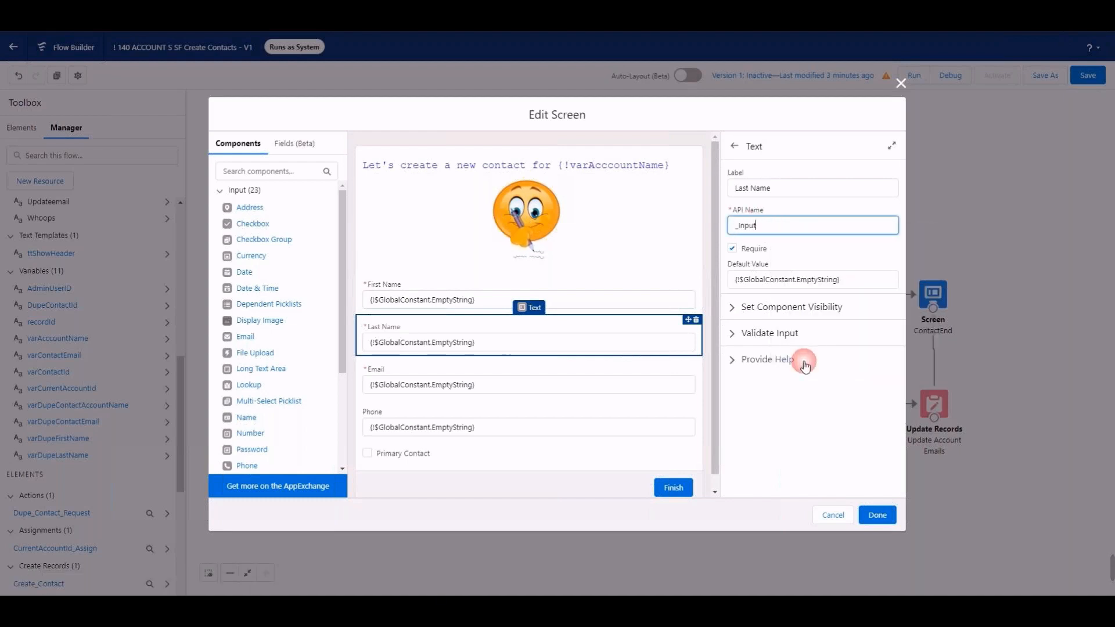
click(735, 225)
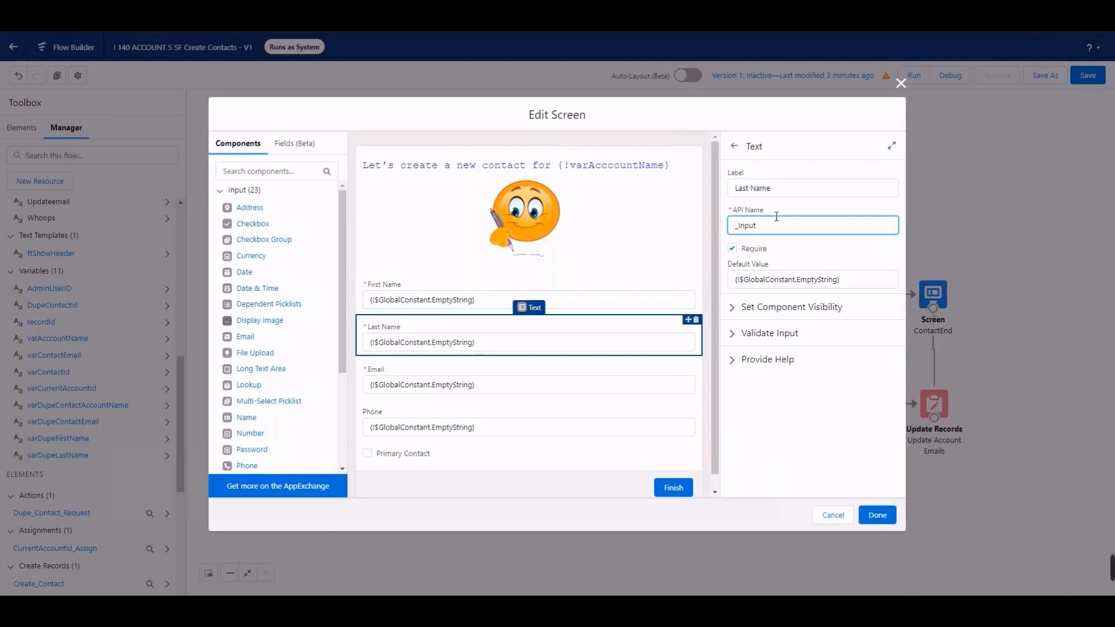
text(LastName)
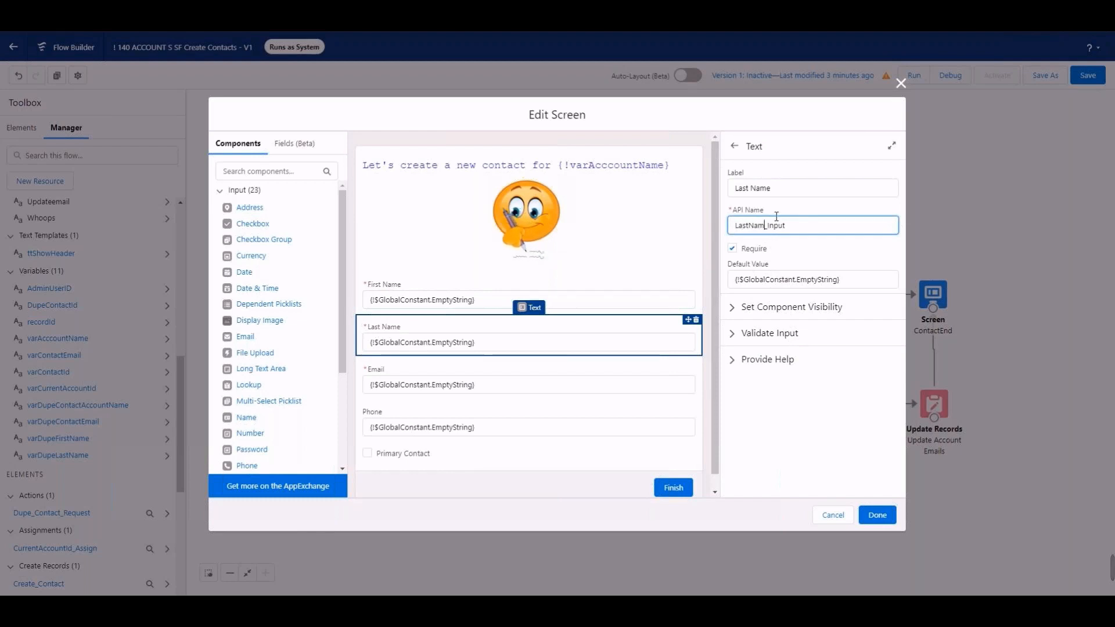
Step: Change the Email field's API name to EmailAddress_Input and the Phone field's API name to PhoneNumber_Input
click(622, 371)
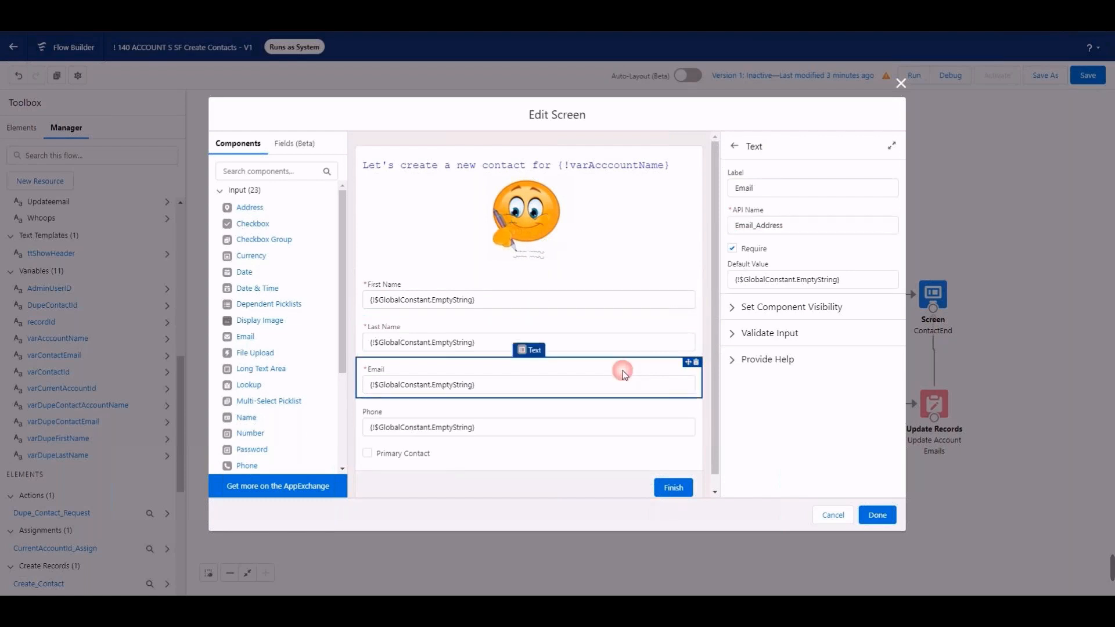
click(758, 228)
key(BackSpace)
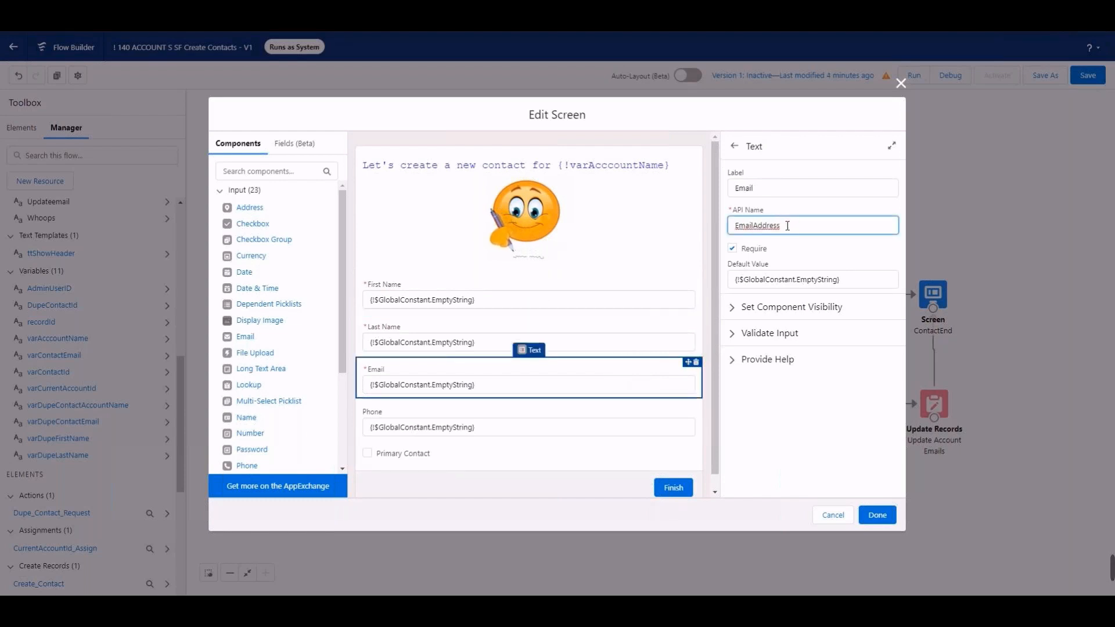
text(_Inpu)
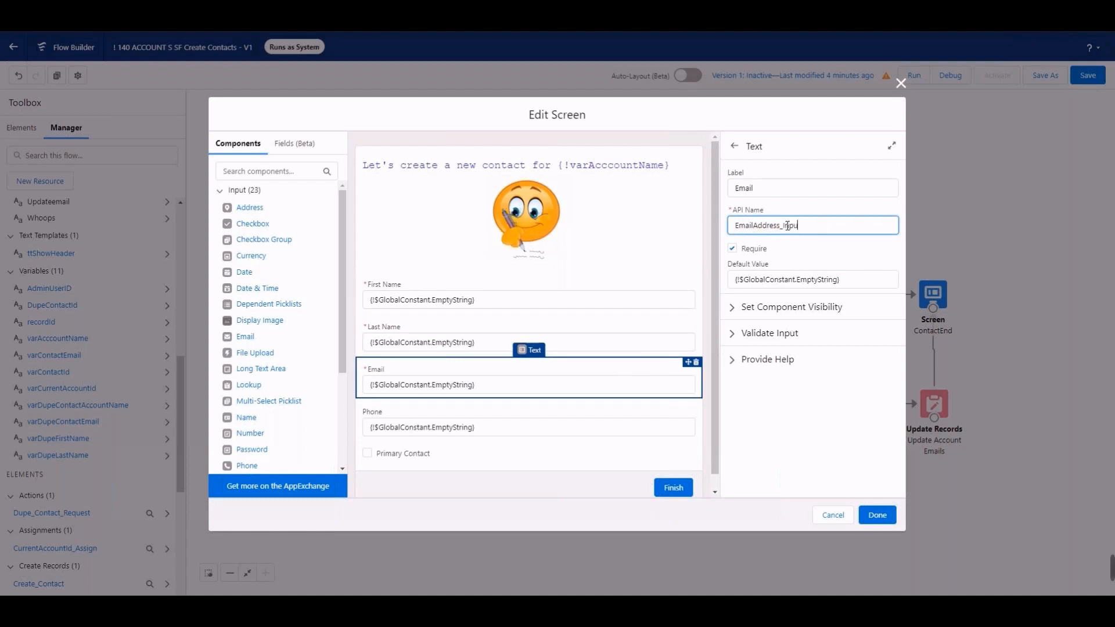
text(t)
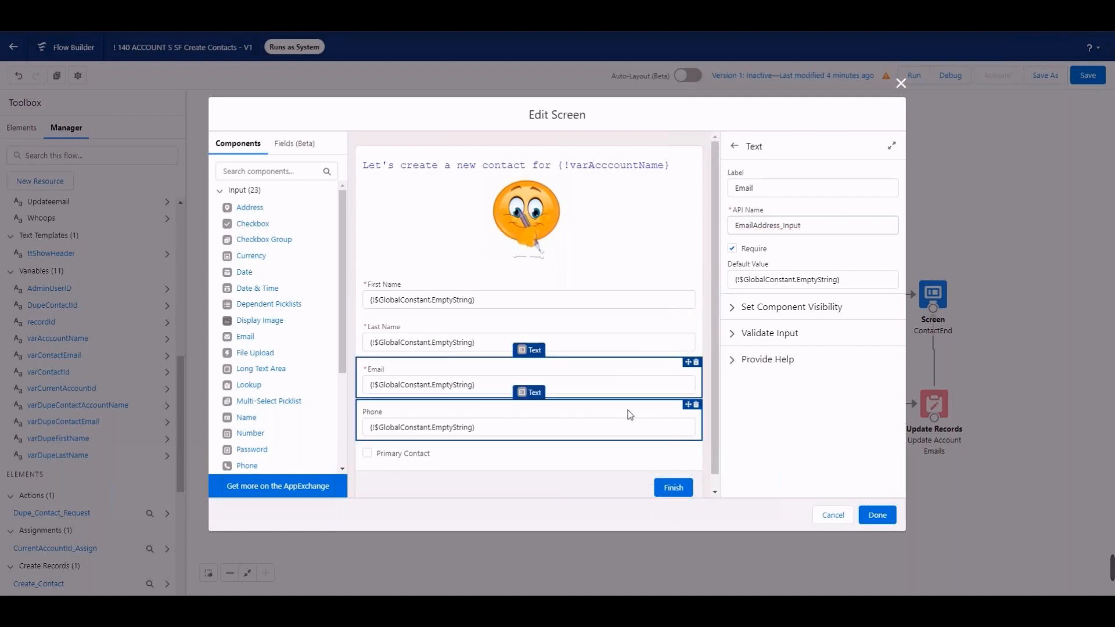
click(628, 410)
click(789, 225)
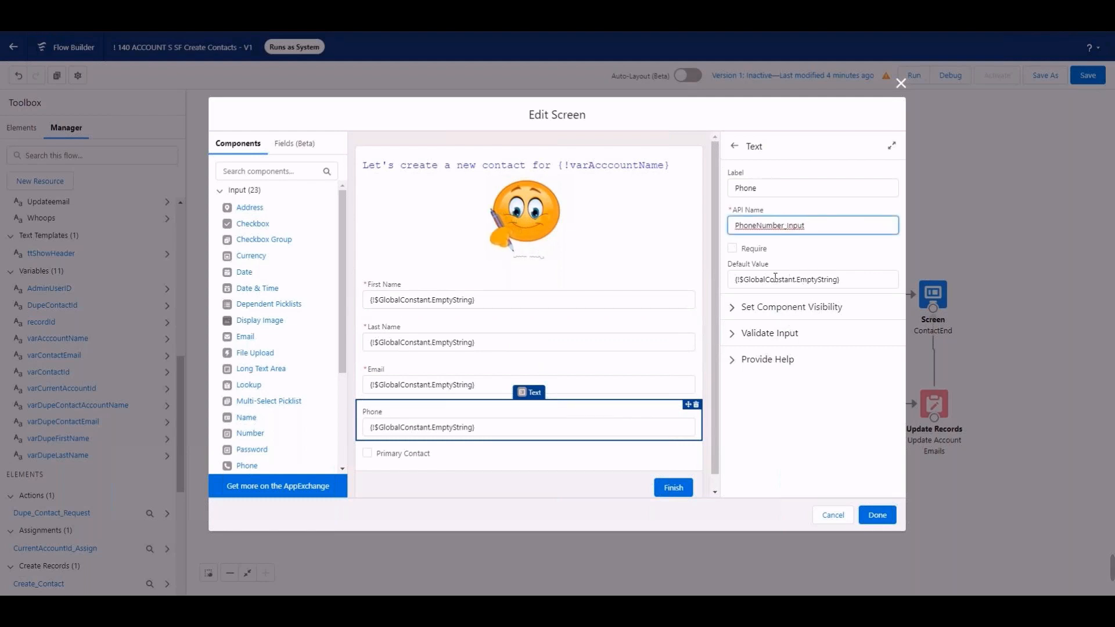
Step: Change the Primary Contact checkbox's API name to PrimaryContact_Input
click(511, 452)
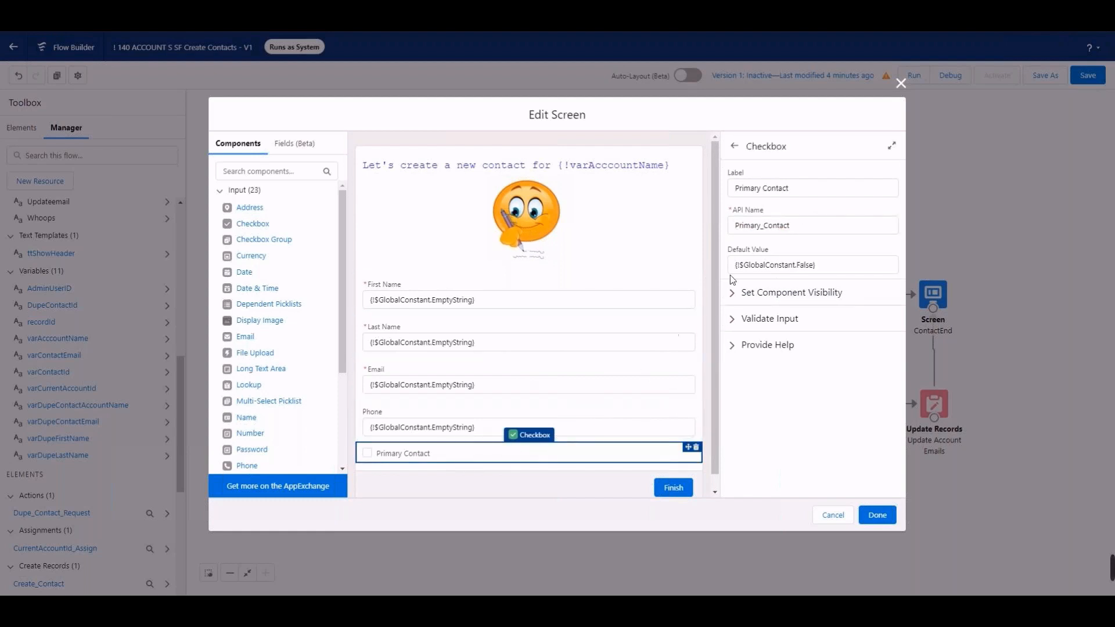
click(765, 225)
key(BackSpace)
click(791, 227)
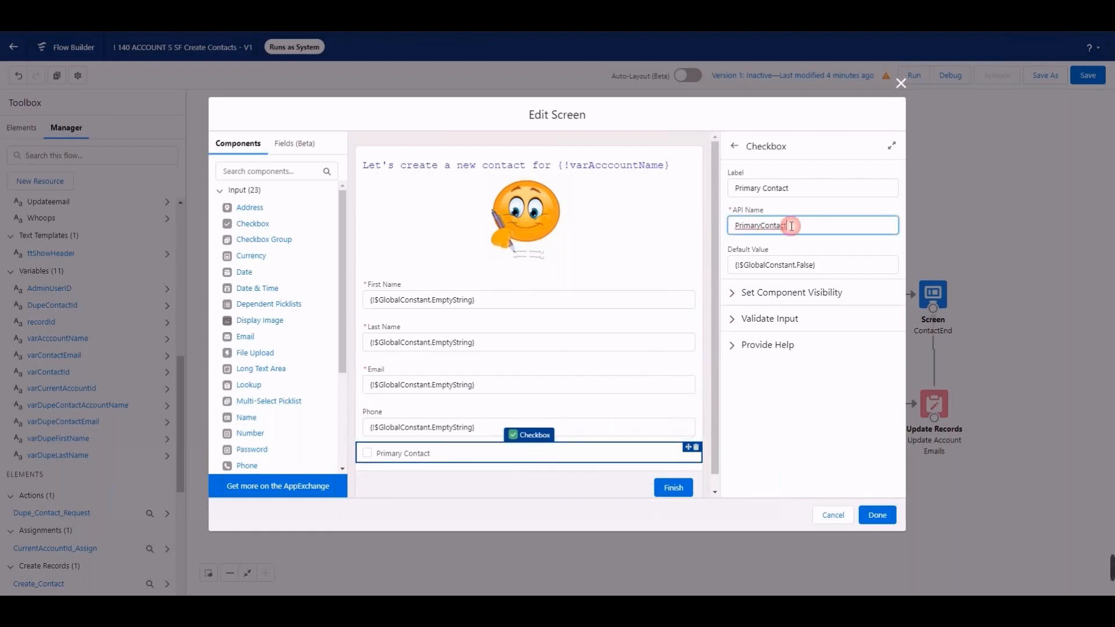
text(_Inp)
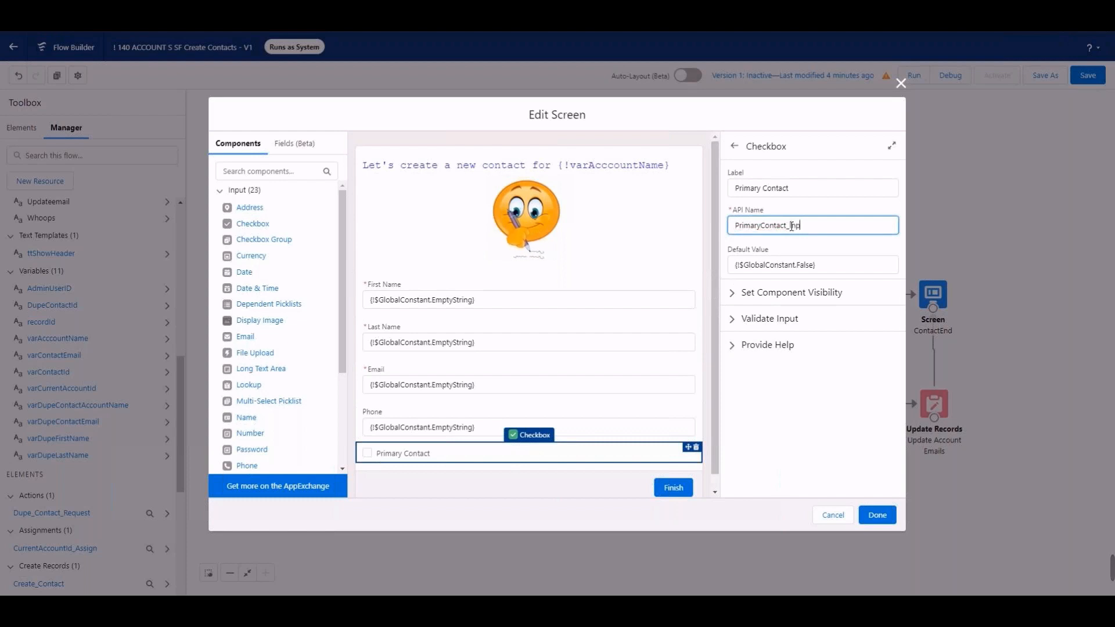
text(ut)
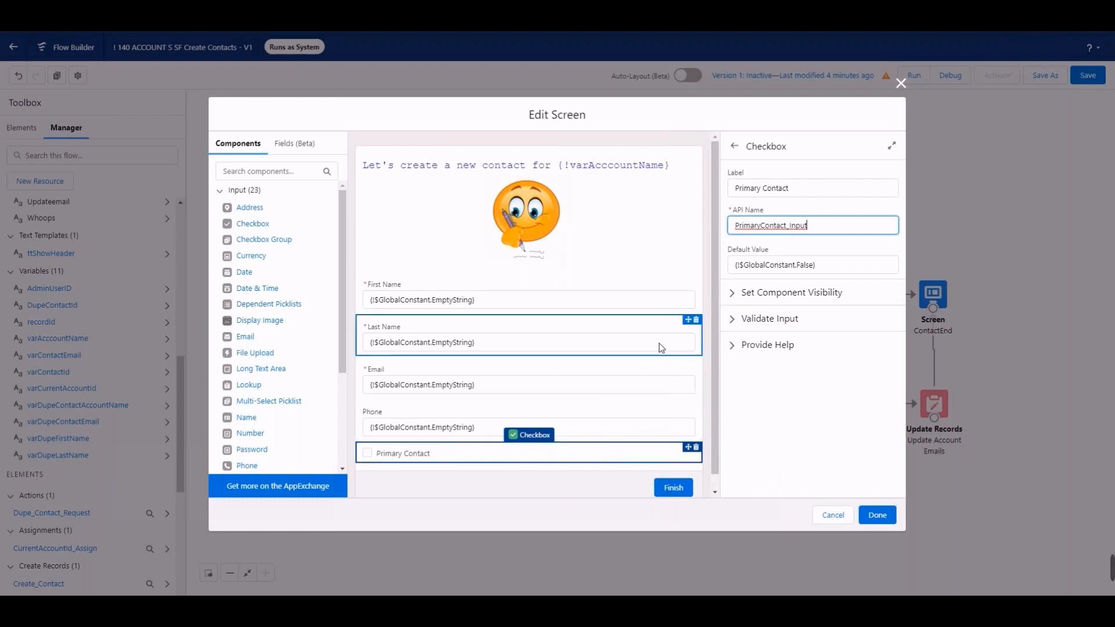
Step: Change the API name of the display text above the contact fields to ShowSample_DisplayText
click(684, 237)
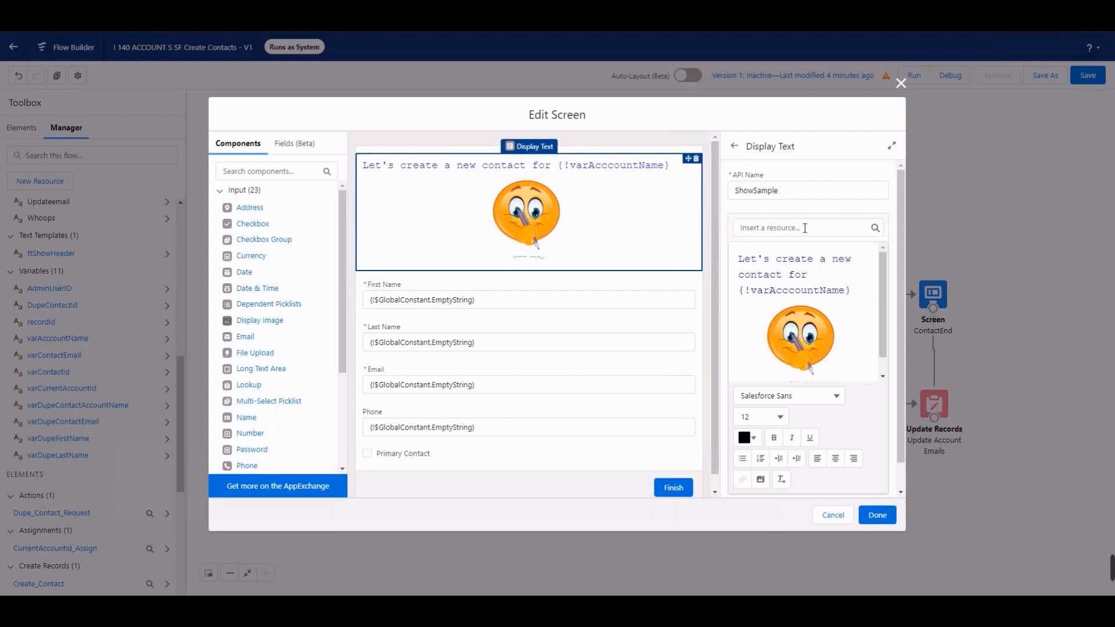
click(787, 195)
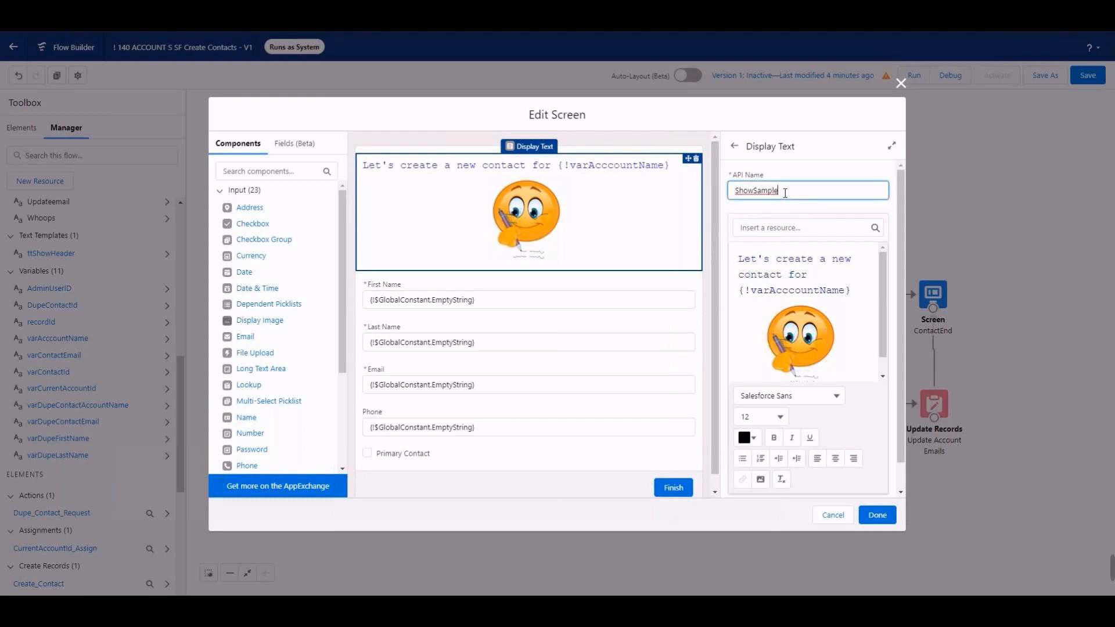
text(_Displ)
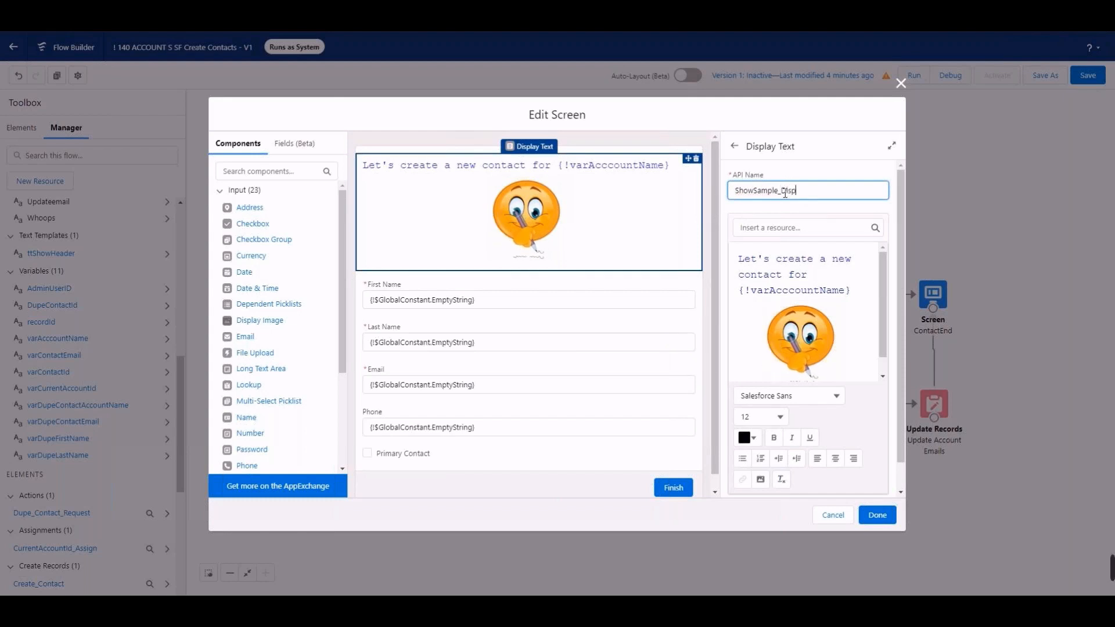
text(ayText)
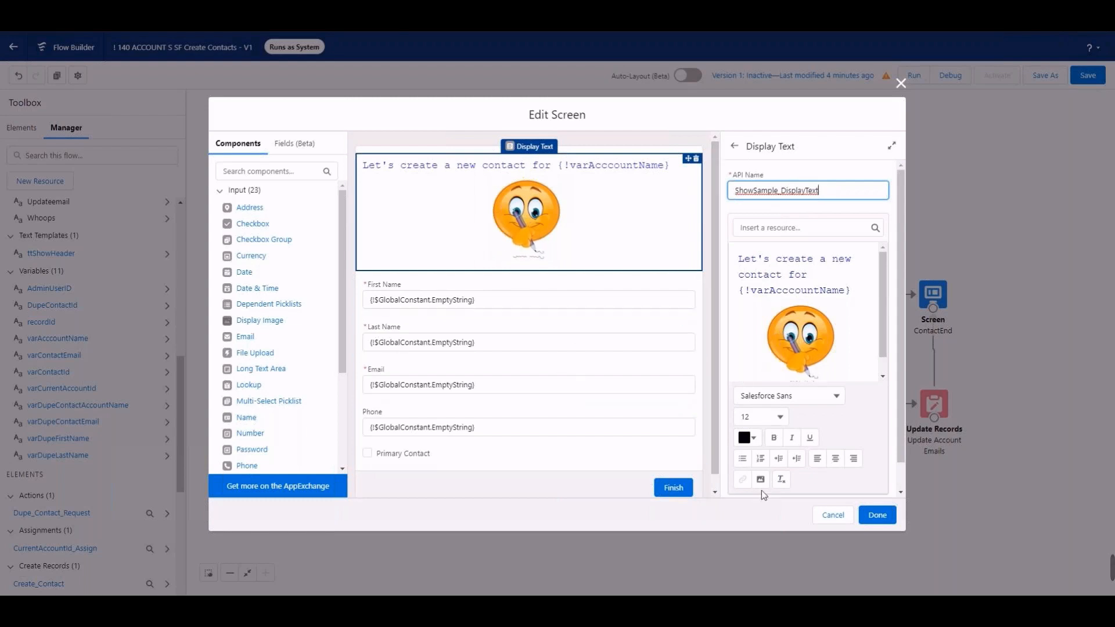
Step: Preview the header on the Contact Form screen, hide it again, and finish editing the screen
click(676, 150)
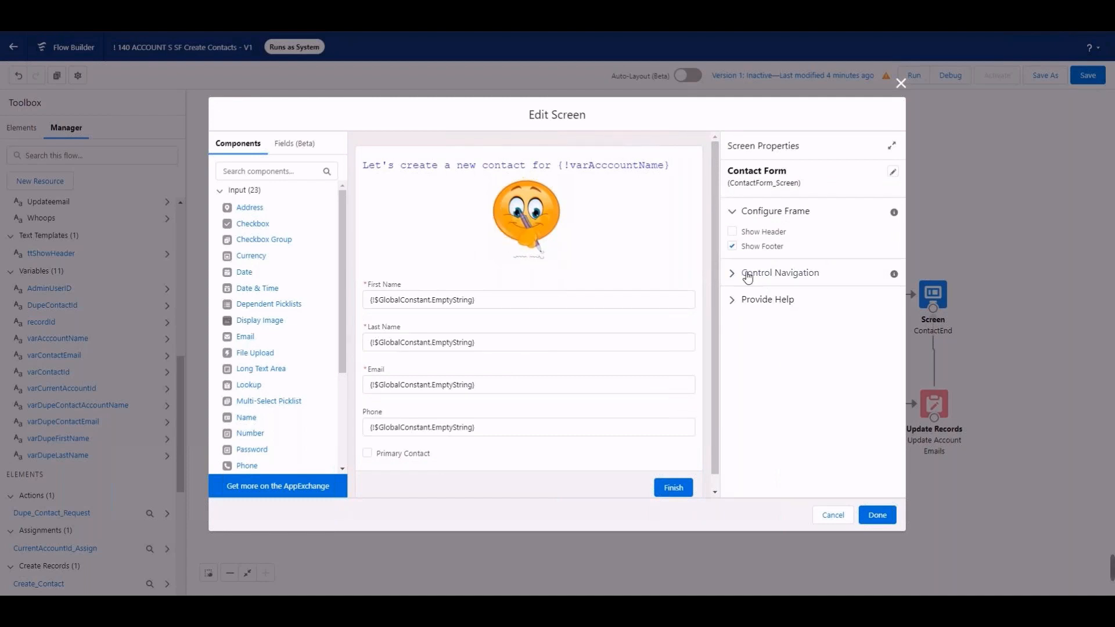
click(732, 231)
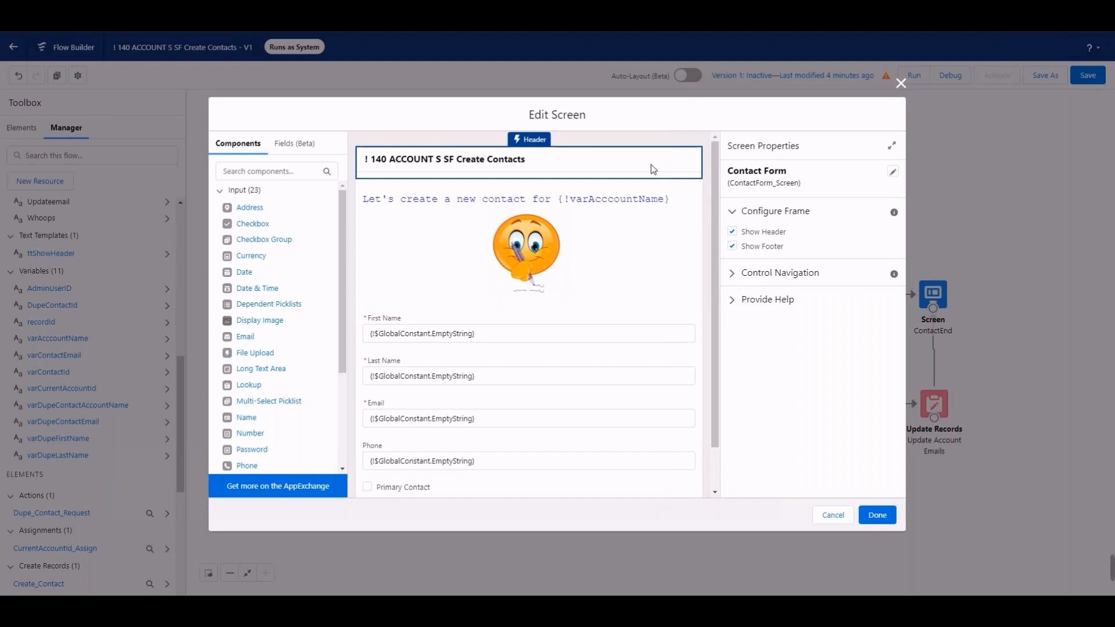
click(732, 232)
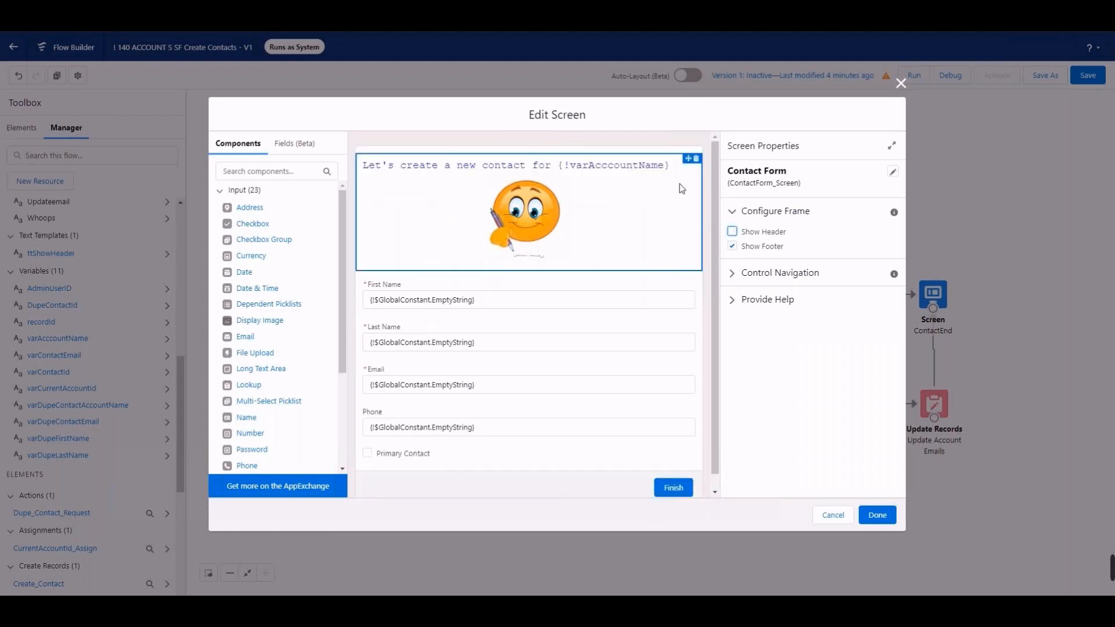
click(878, 515)
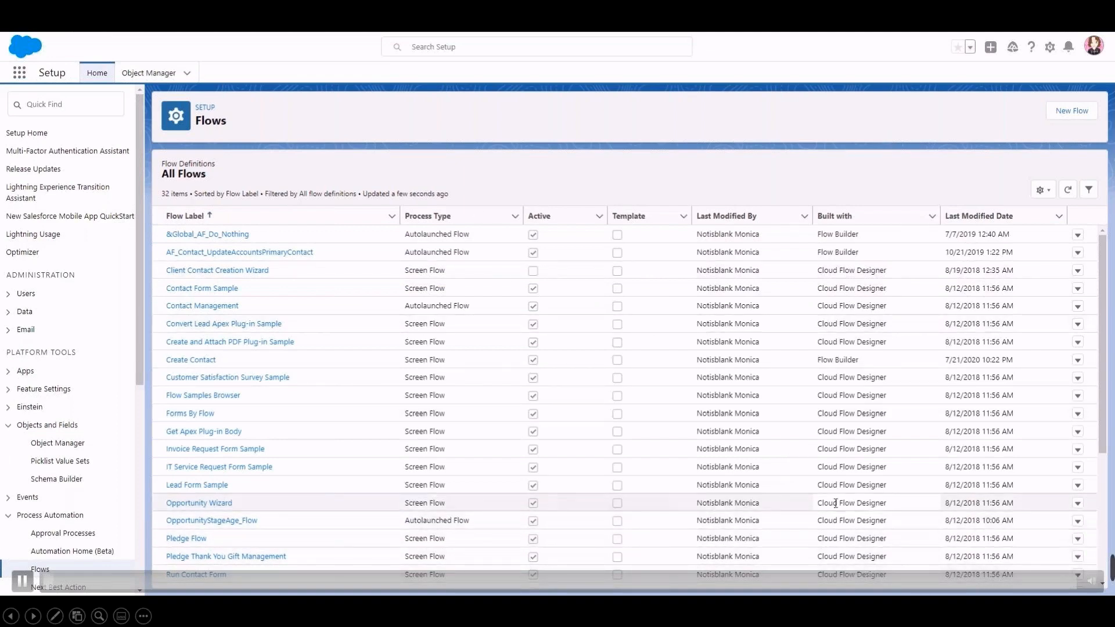
Step: Review the flow labels and process types in the All Flows list in Salesforce Setup
scroll(550, 385, down, 3)
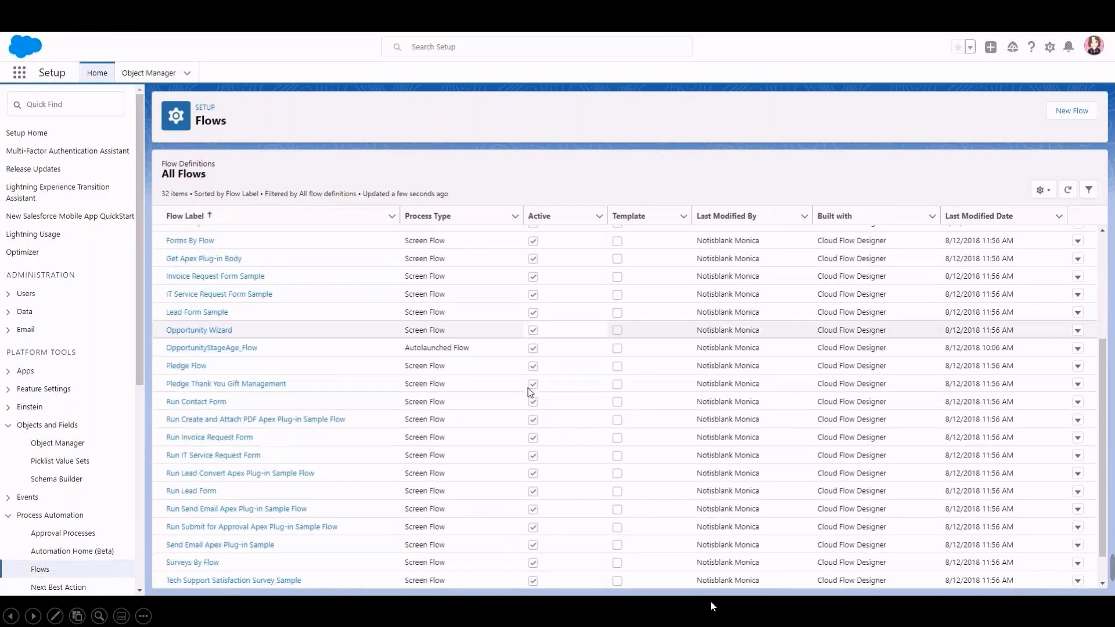
scroll(530, 392, down, 1)
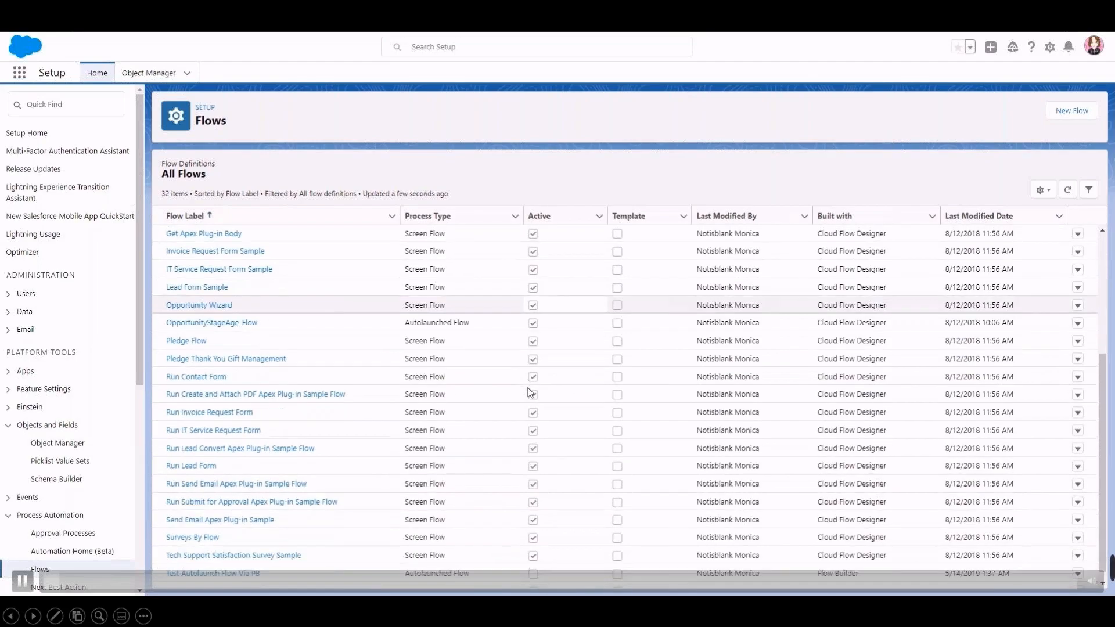
key(Right)
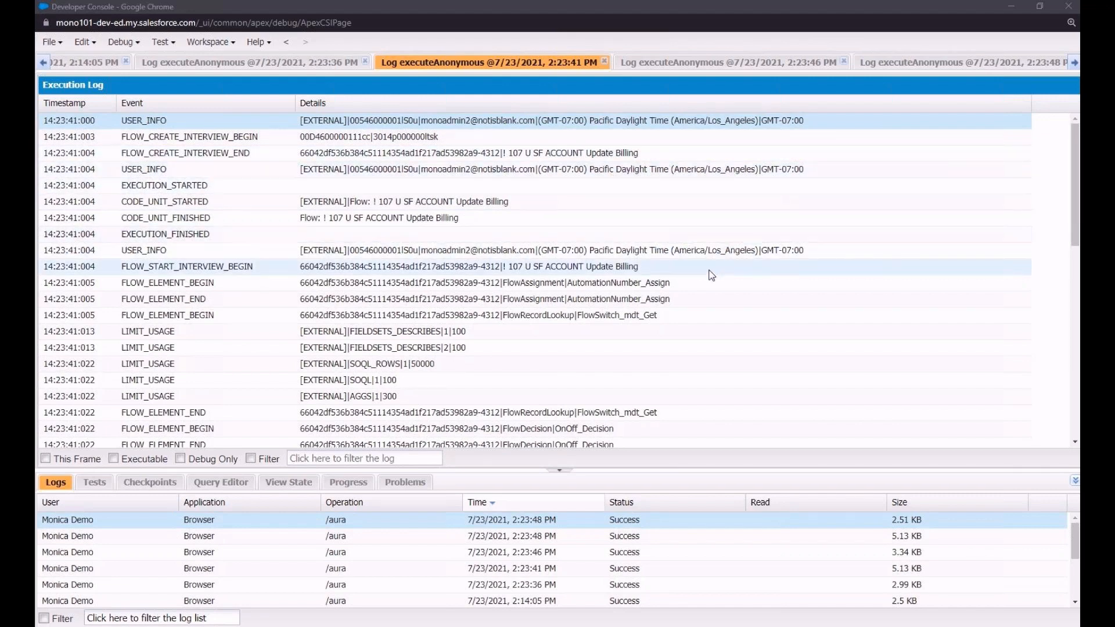
Step: Examine the 2:23:41 PM execution log in the Developer Console to trace how the named flow elements appear in its entries
scroll(712, 275, down, 3)
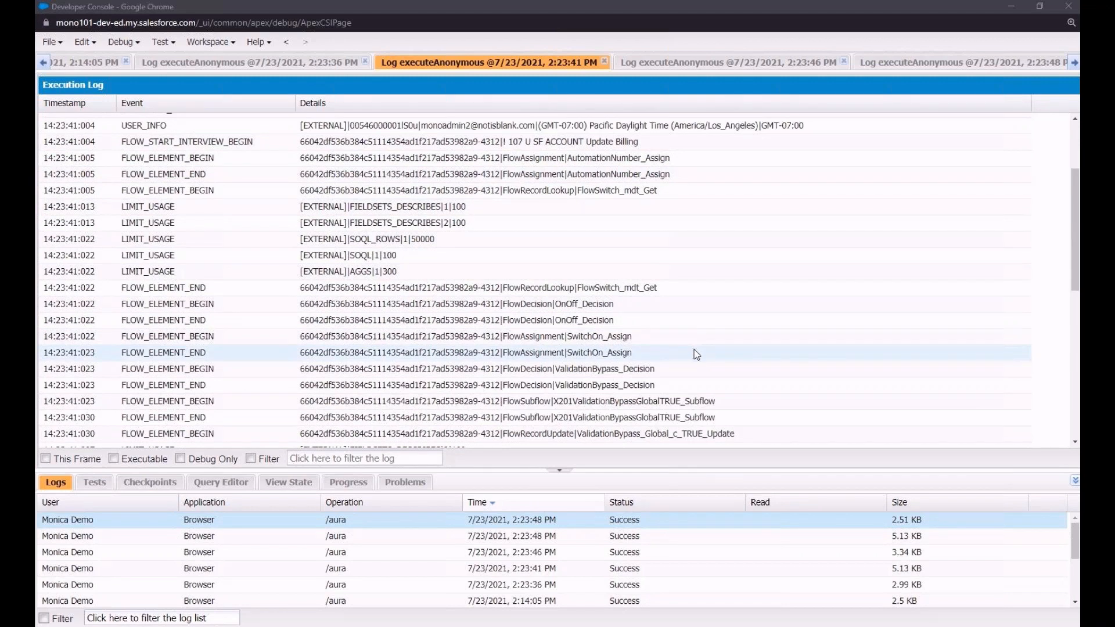
scroll(737, 413, down, 1)
scroll(740, 415, down, 2)
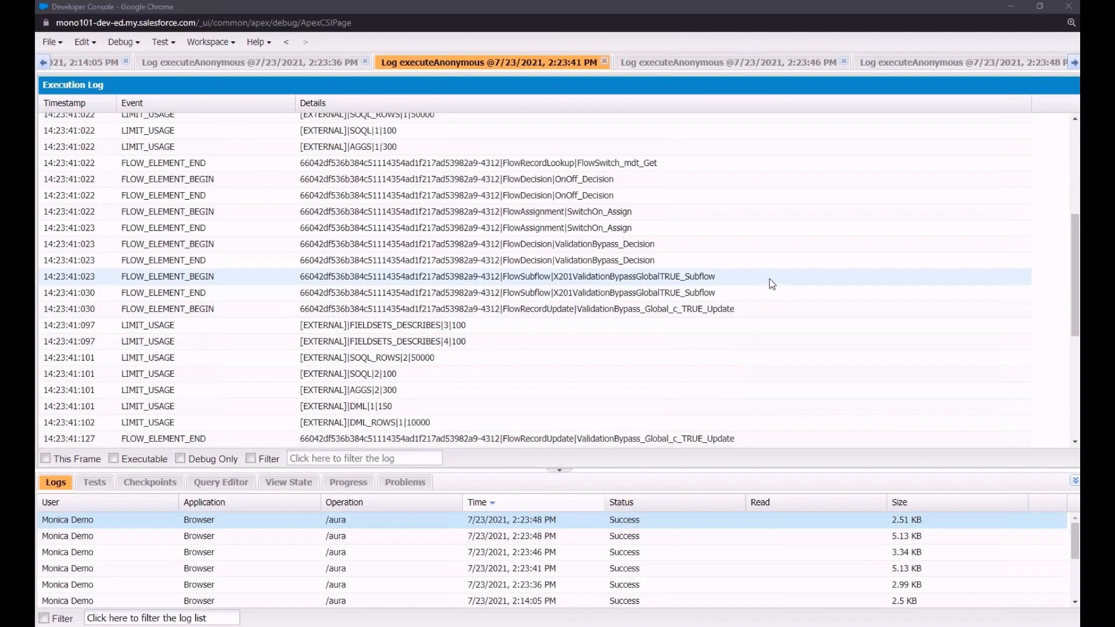
scroll(770, 281, down, 3)
scroll(770, 281, down, 1)
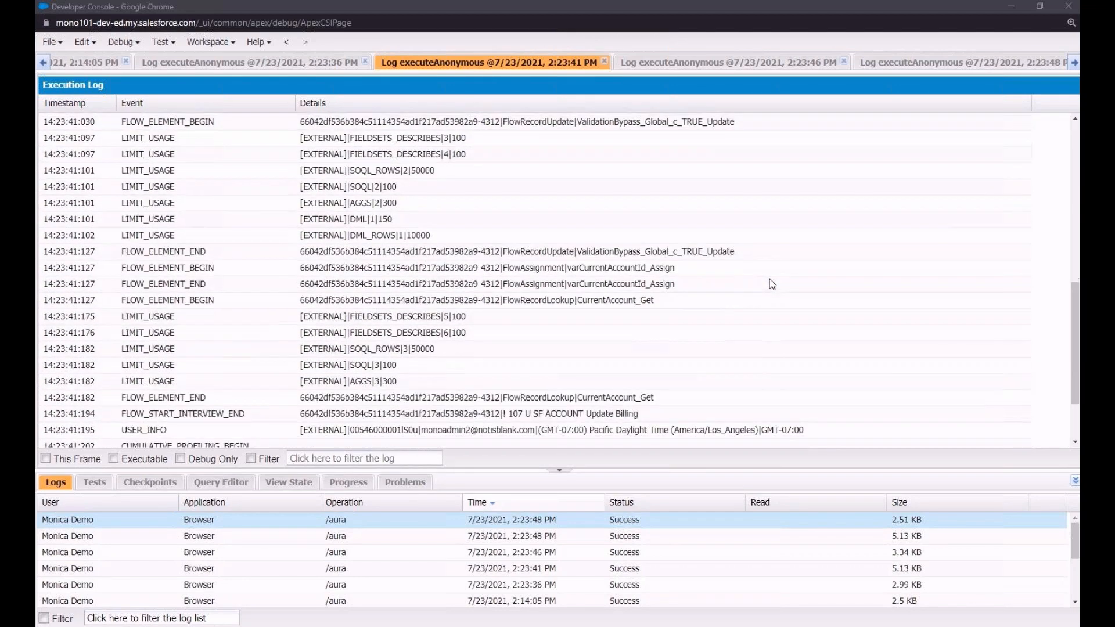
scroll(772, 284, down, 2)
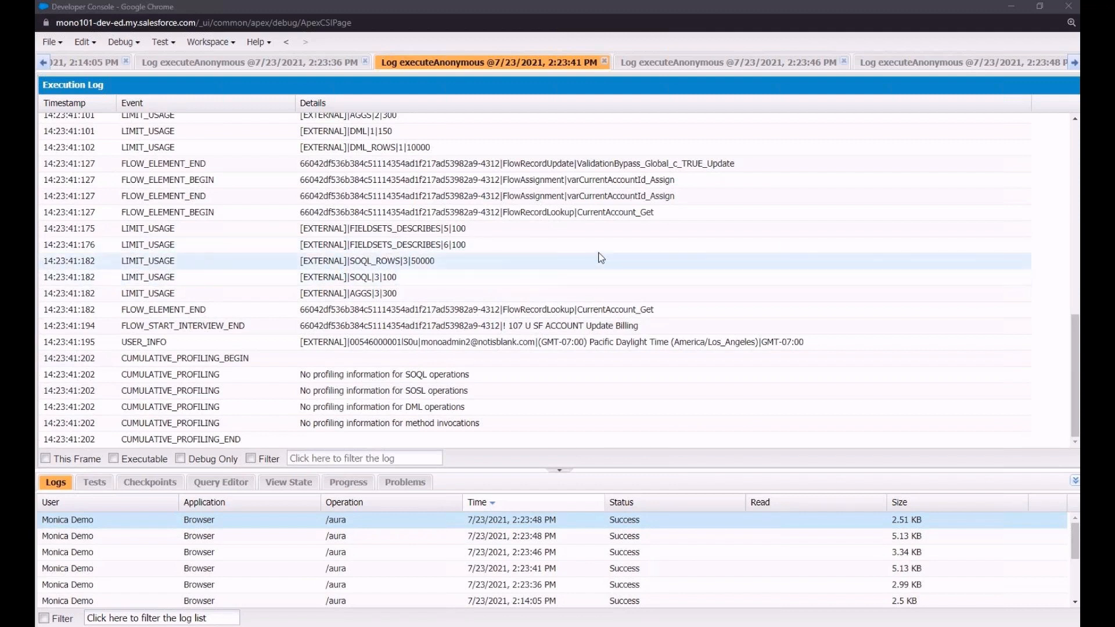
scroll(595, 231, up, 5)
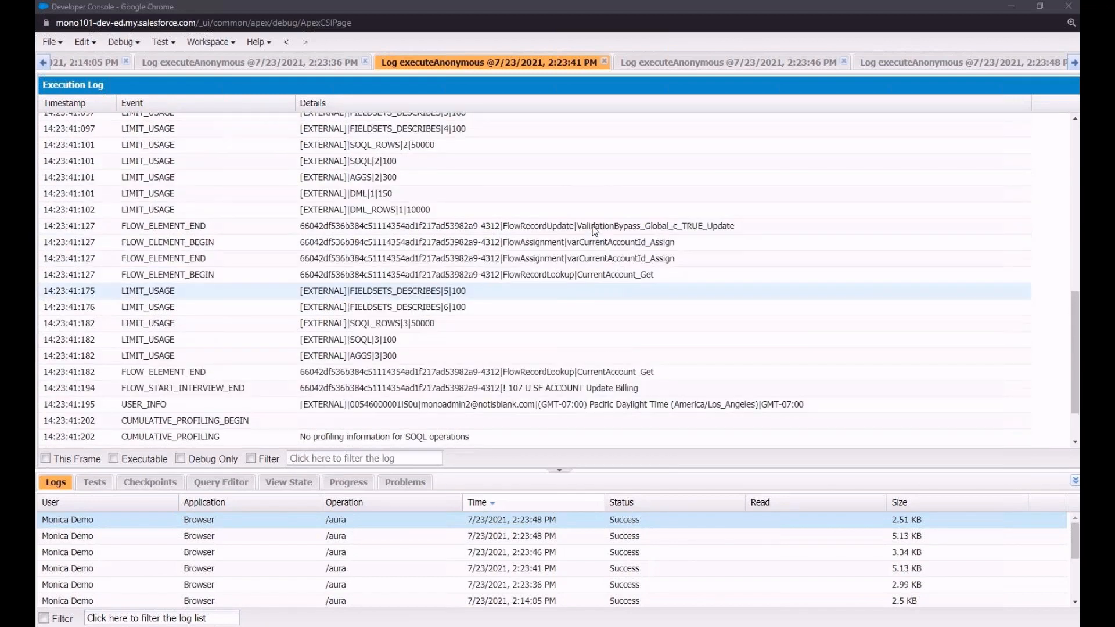
scroll(595, 231, up, 5)
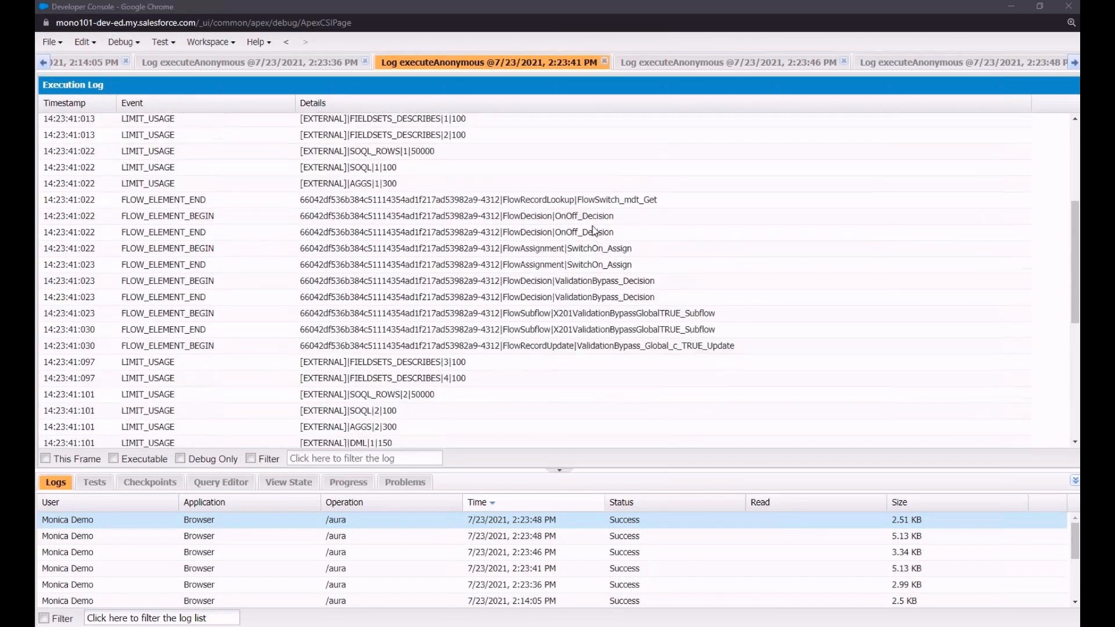
scroll(595, 231, up, 1)
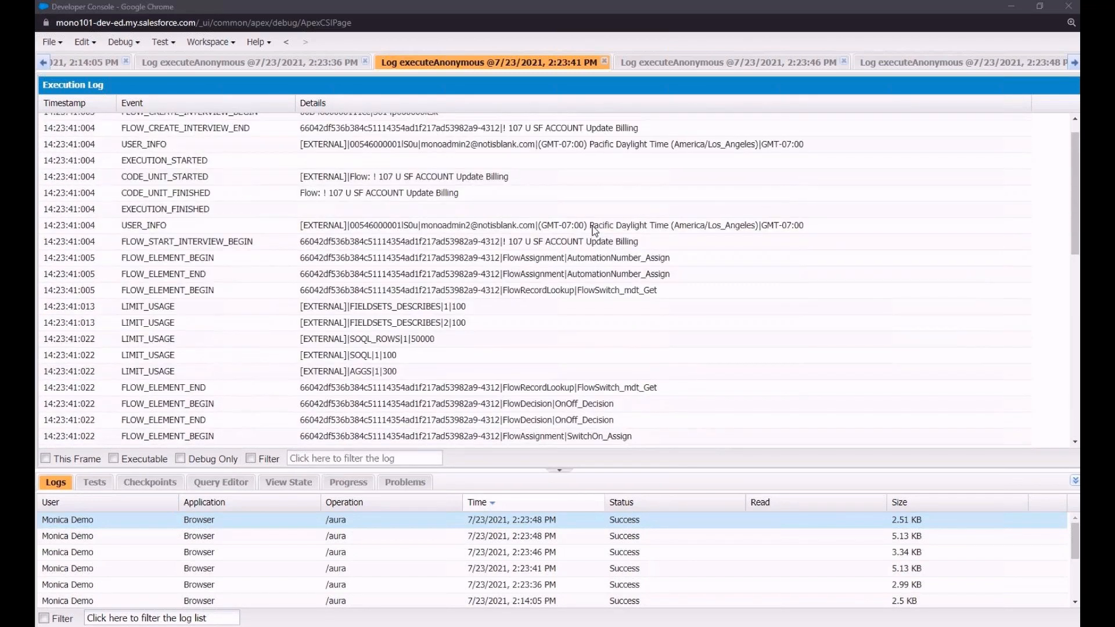
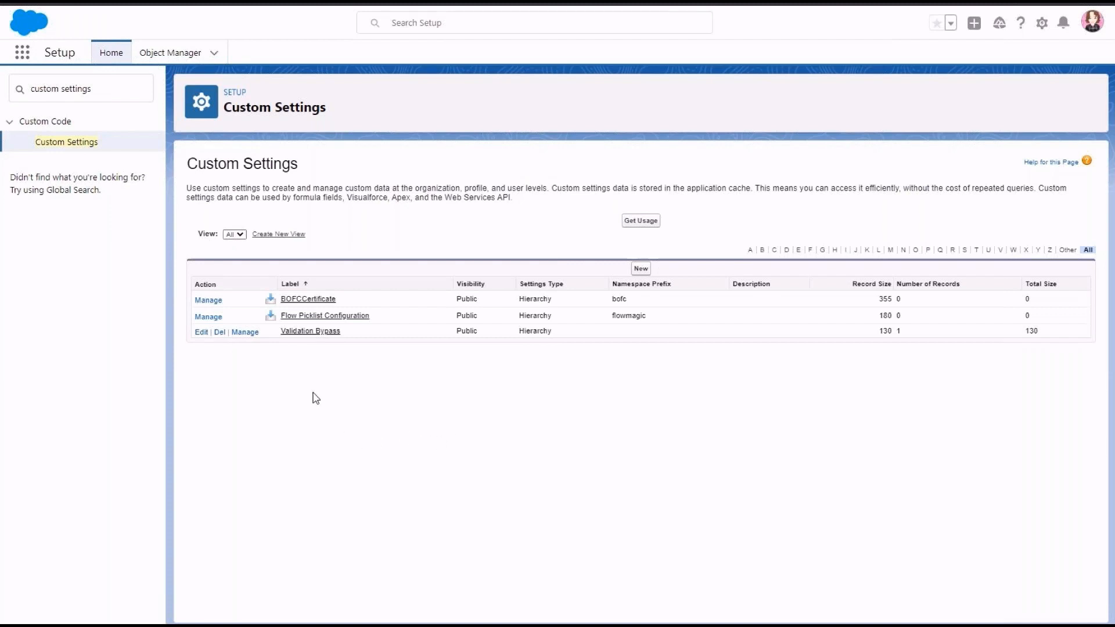
Step: Review the Validation Bypass definition, and create a new custom setting labelled Bypass with the object name Bypass_CustomSettings
click(291, 332)
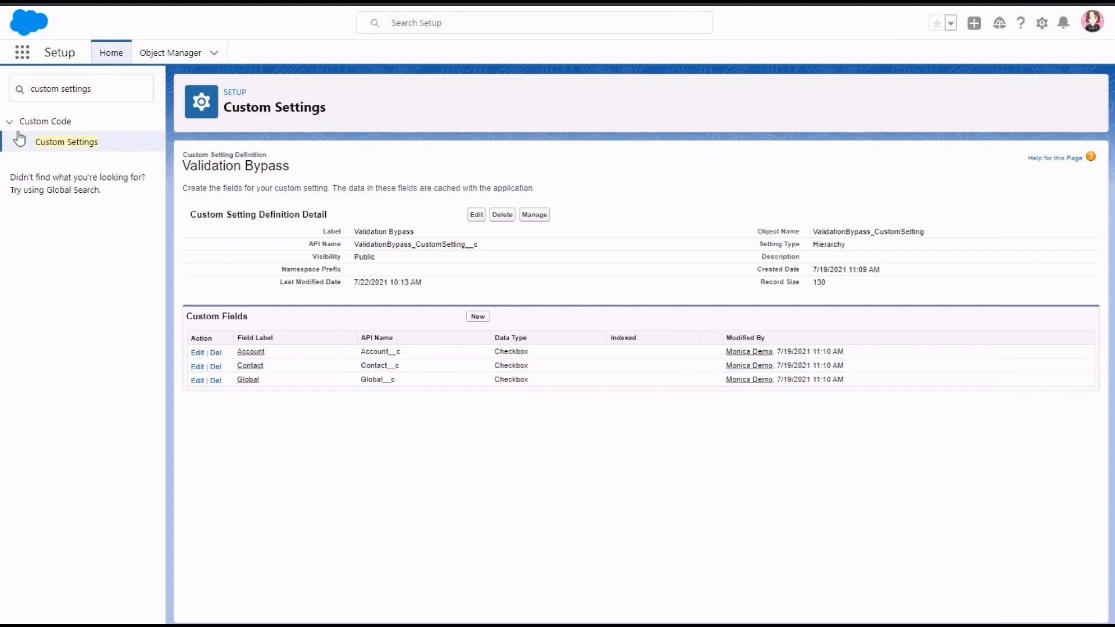
click(68, 141)
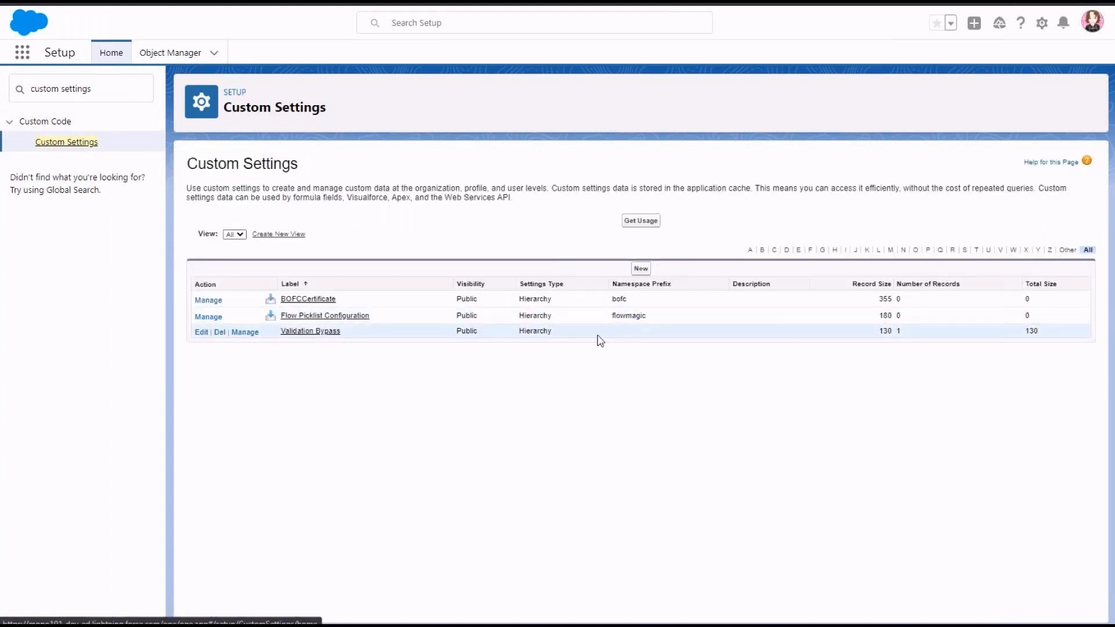
click(649, 272)
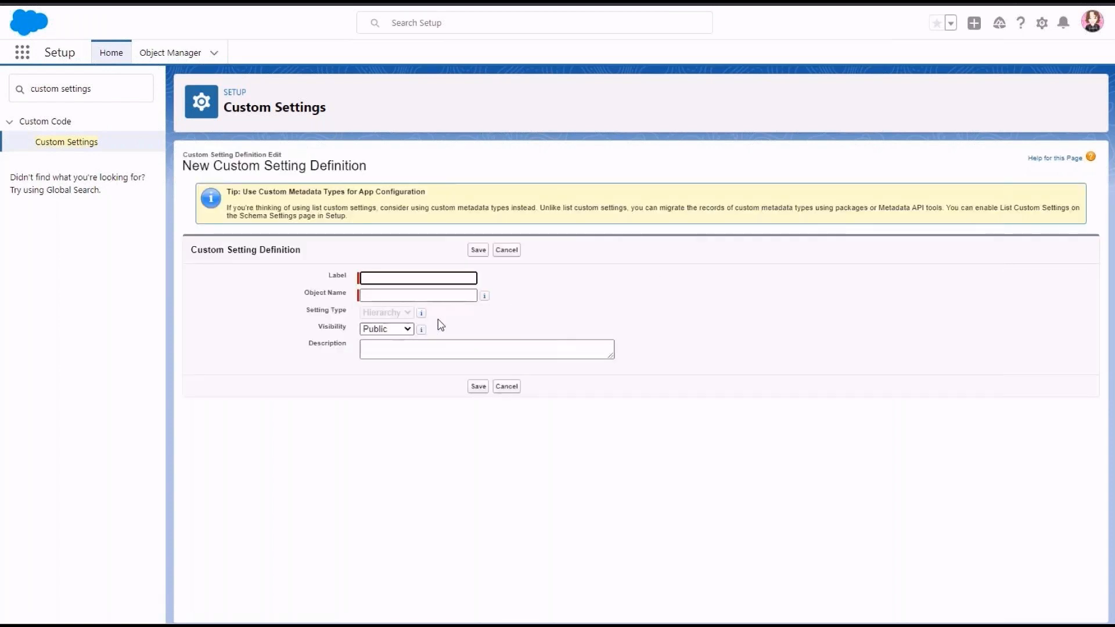
mouse_move(428, 316)
text(Bypass)
click(418, 295)
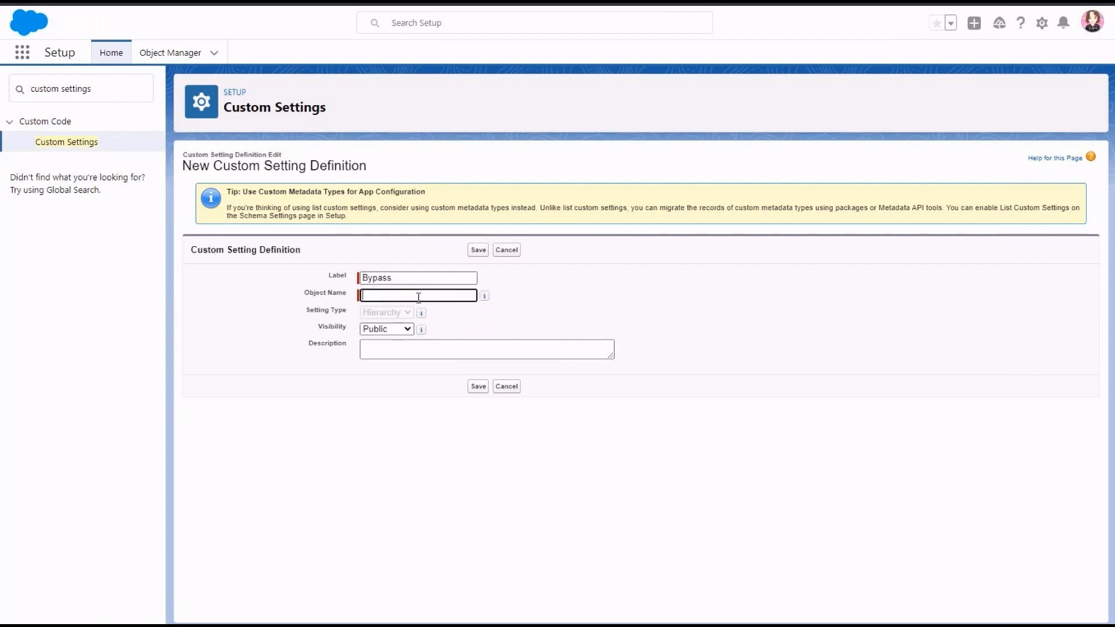
text(Bypass_CustomSettings)
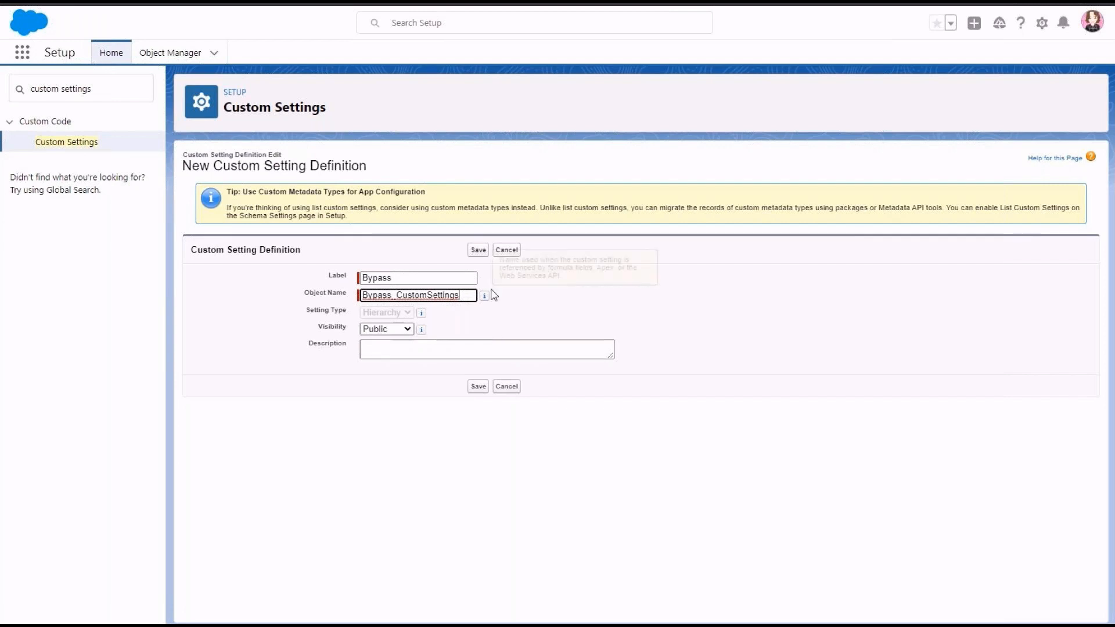
click(478, 249)
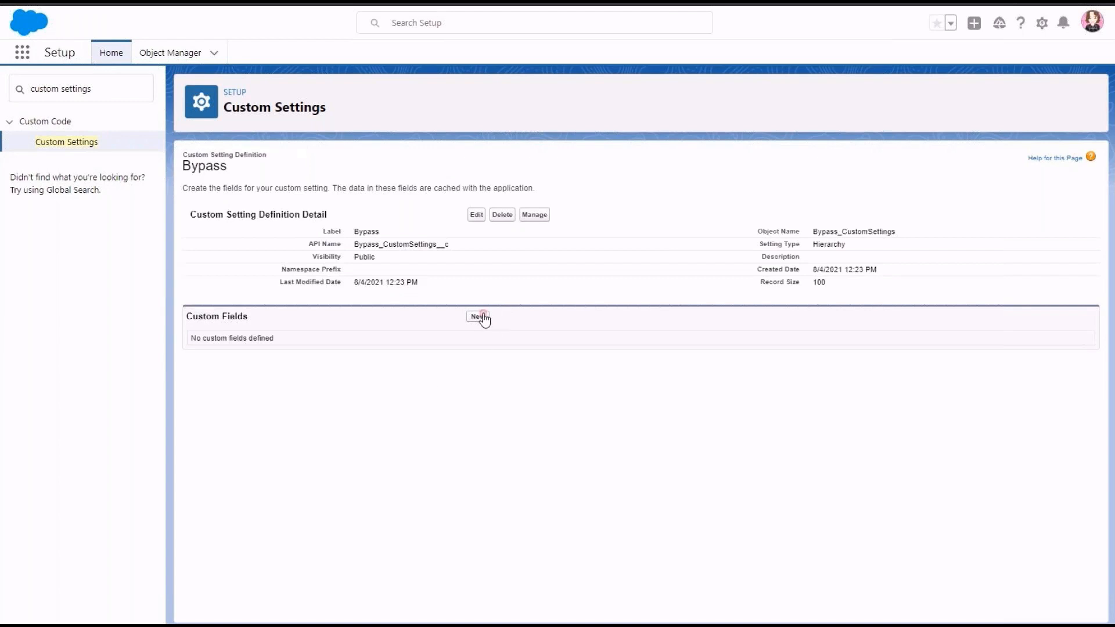
Step: Add a checkbox field with the label and field name Global to the Bypass custom setting, and continue with another new field
click(481, 316)
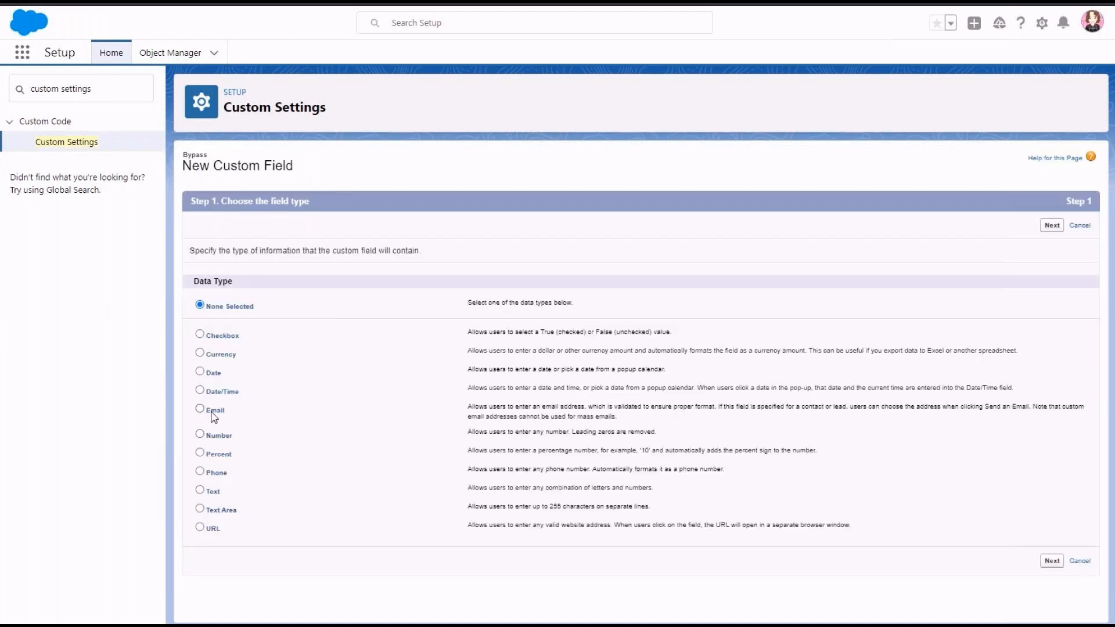
click(207, 341)
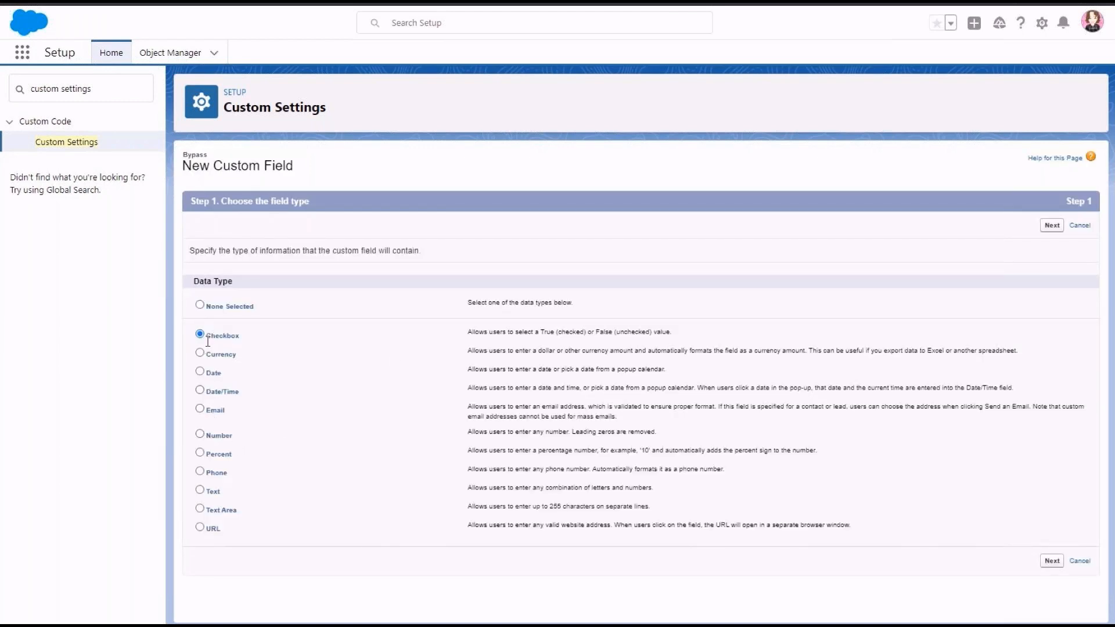
click(1052, 225)
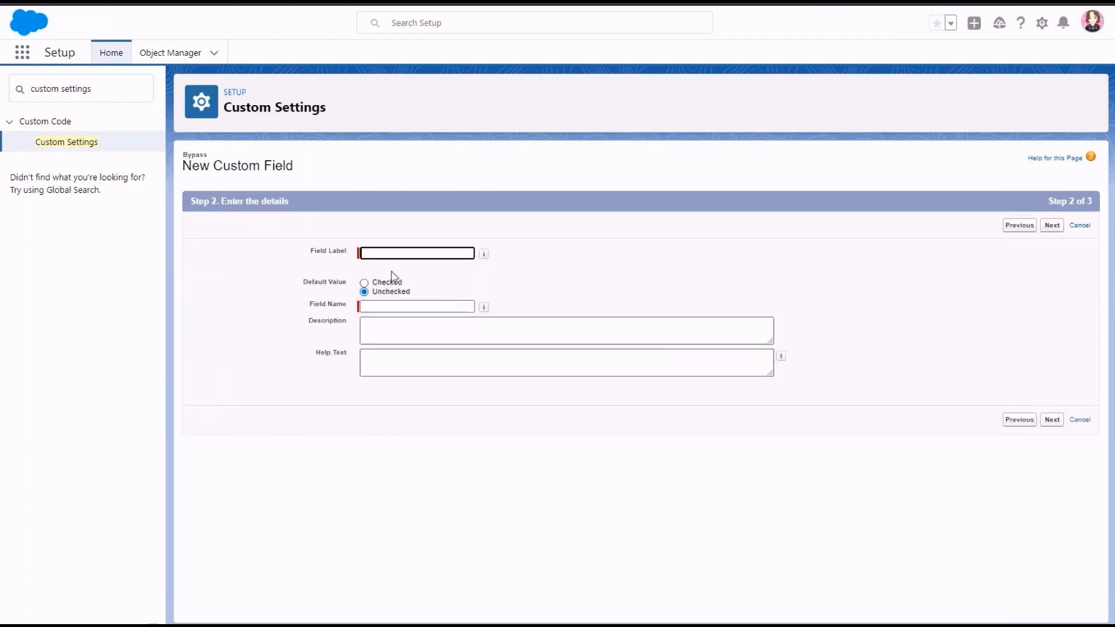
text(Global)
click(410, 307)
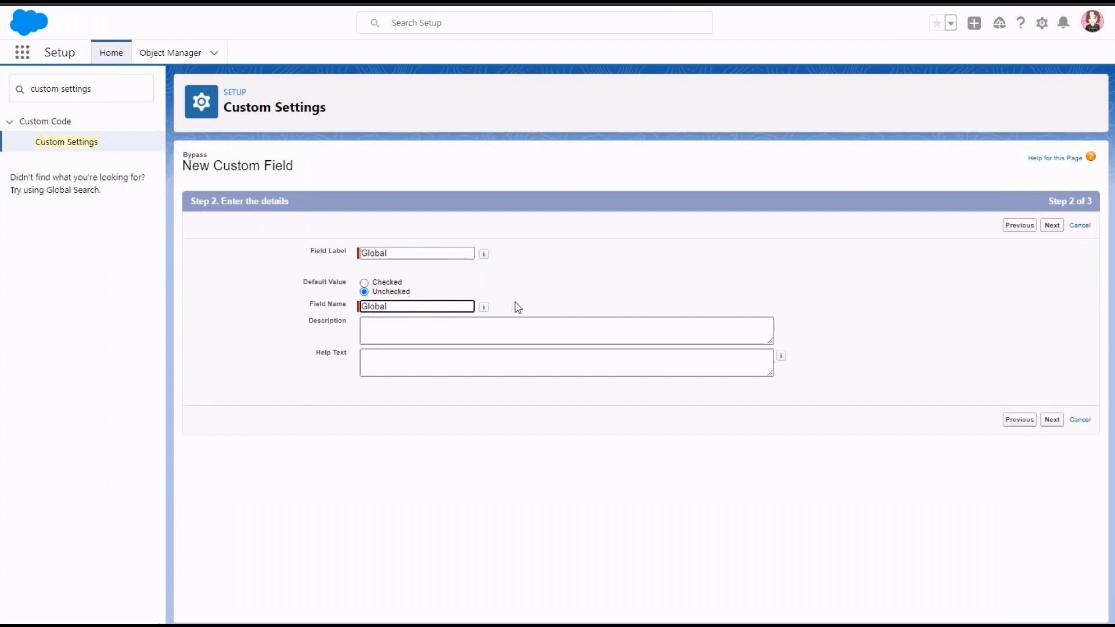
click(1051, 225)
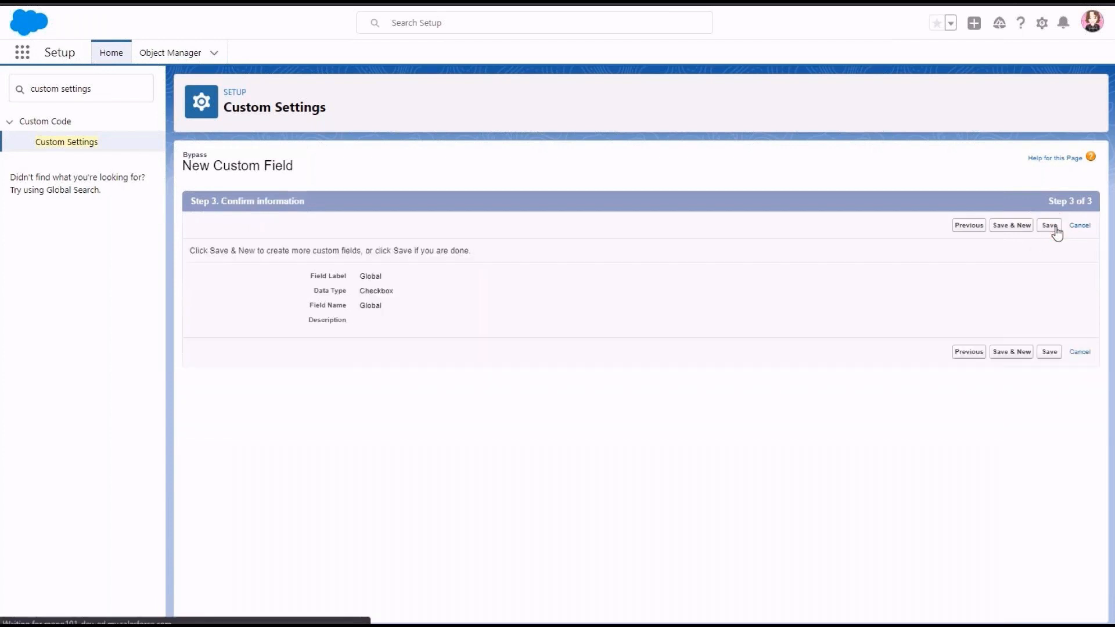
click(1011, 226)
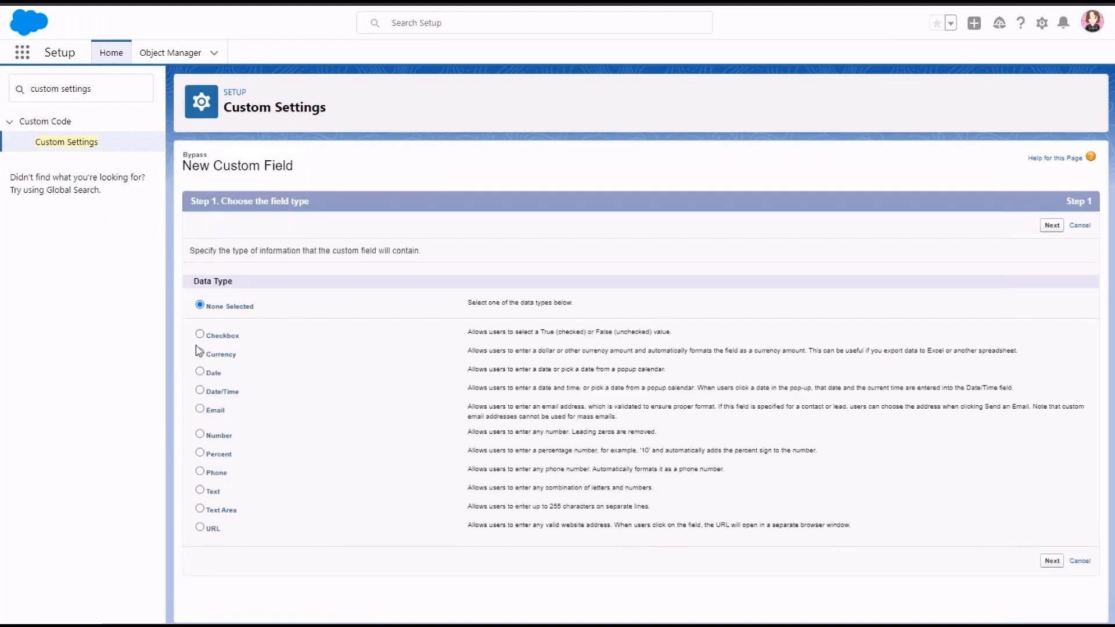
Step: Create a second checkbox field with the label and field name Account, and save it to the Bypass custom setting
click(200, 335)
click(1053, 227)
text(a)
key(Caps_Lock)
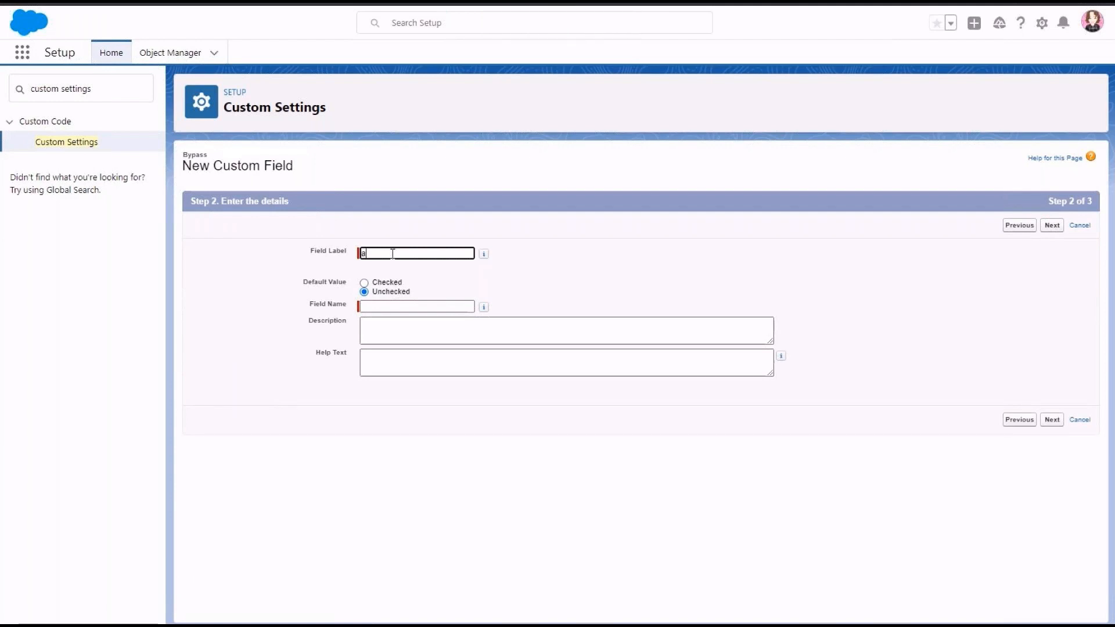
key(Caps_Lock)
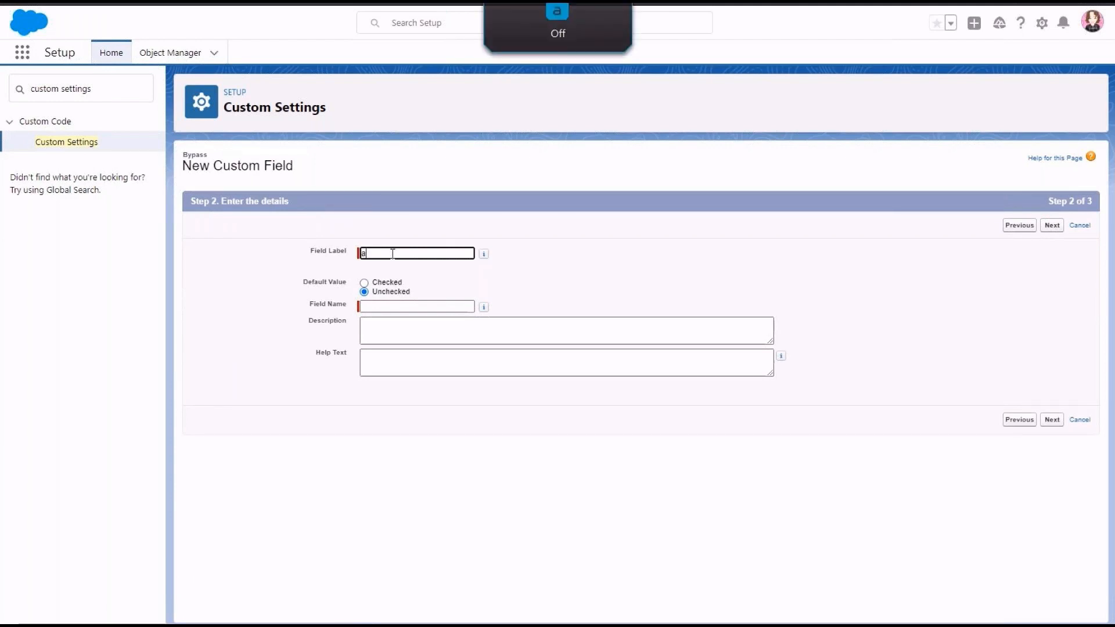
text(A)
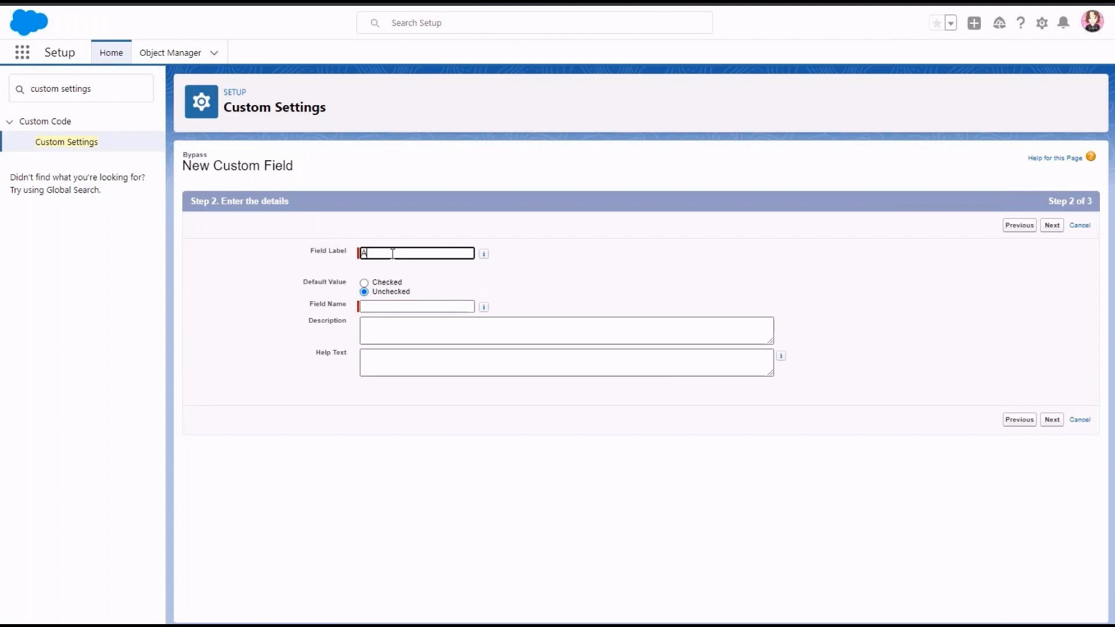
text(ccount)
click(424, 307)
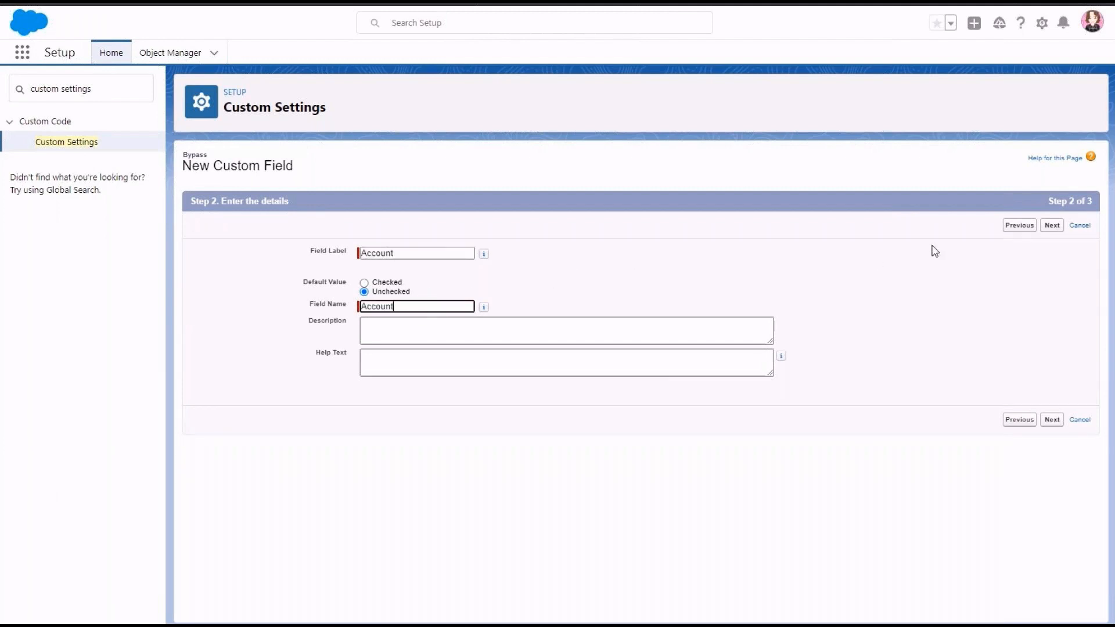
click(1053, 226)
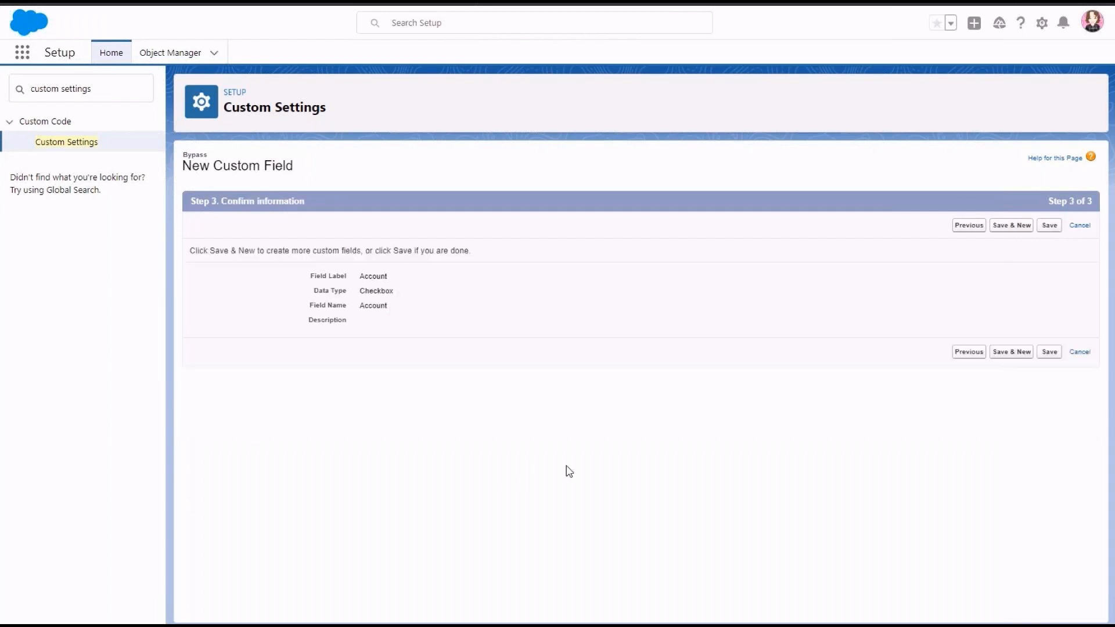
click(1048, 226)
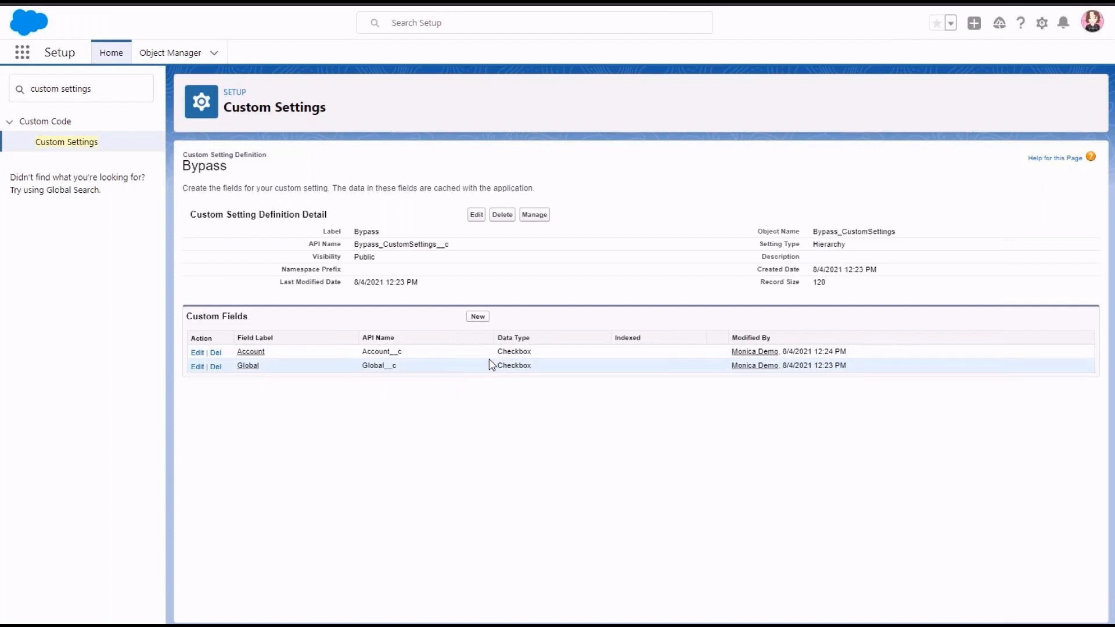
Step: Start a new record for the Bypass custom setting and open the choices for its location
click(539, 220)
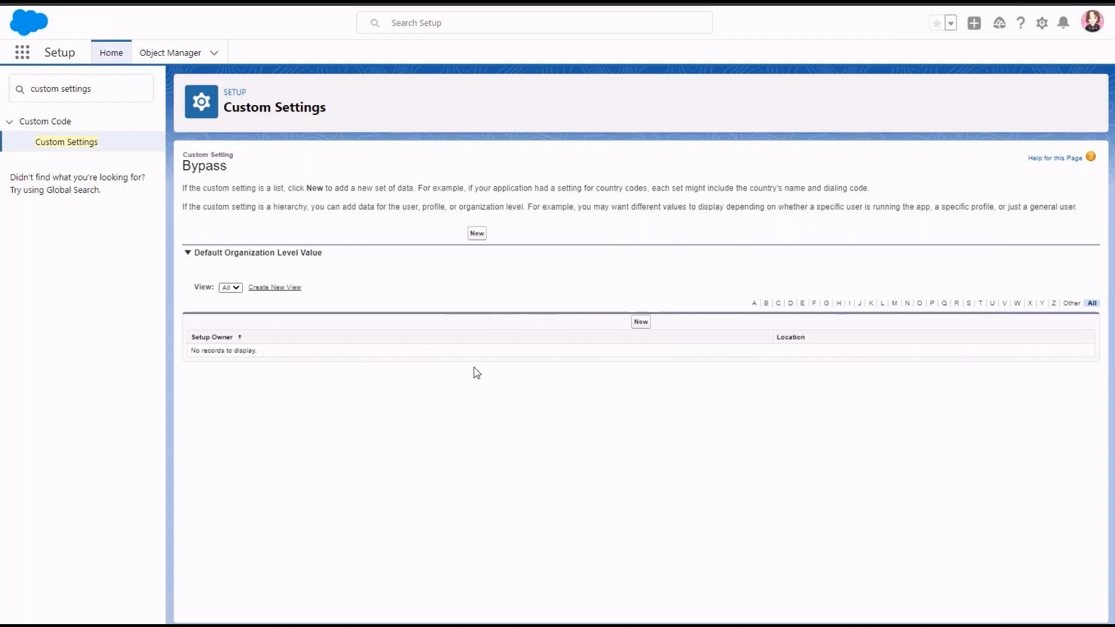
click(642, 322)
click(384, 259)
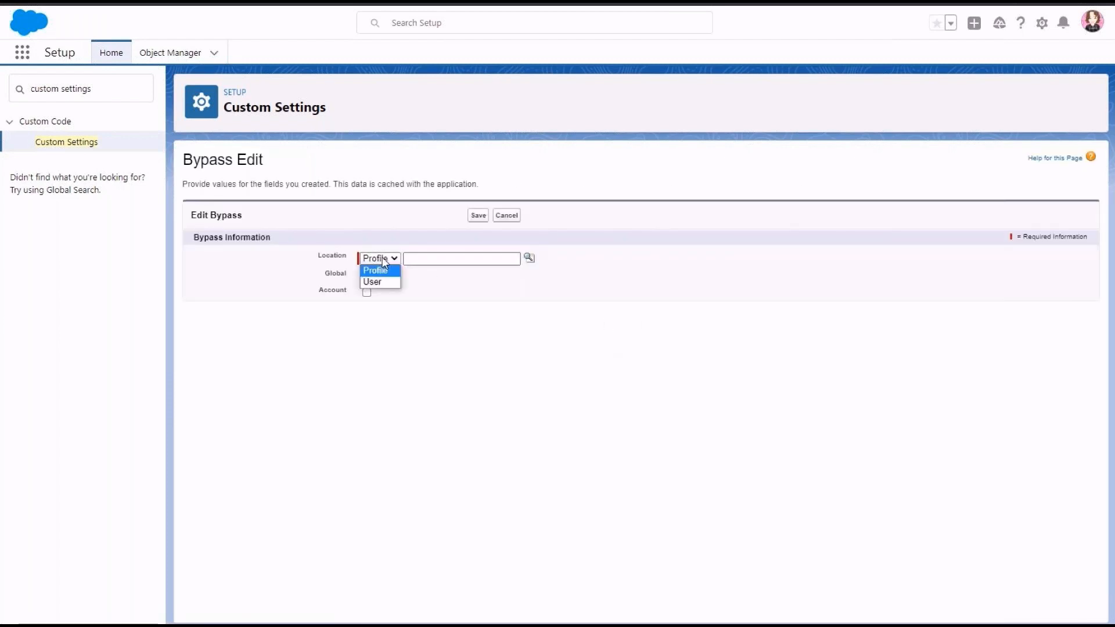